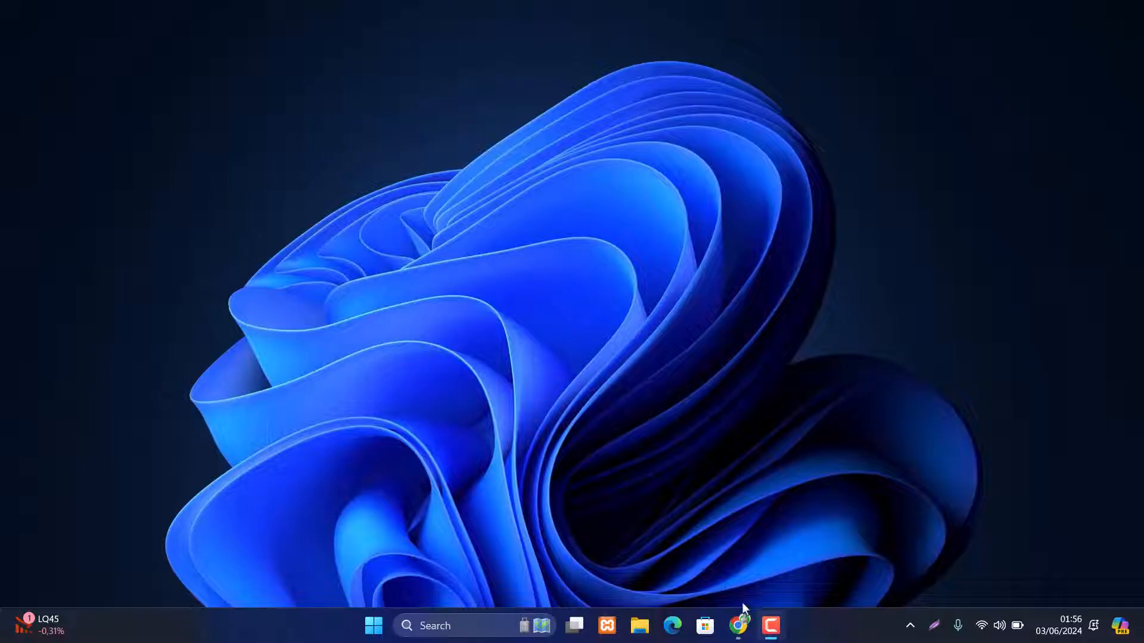
Switch to Google Chrome and go to the Wordwall home page at wordwall.net.
left_click(738, 626)
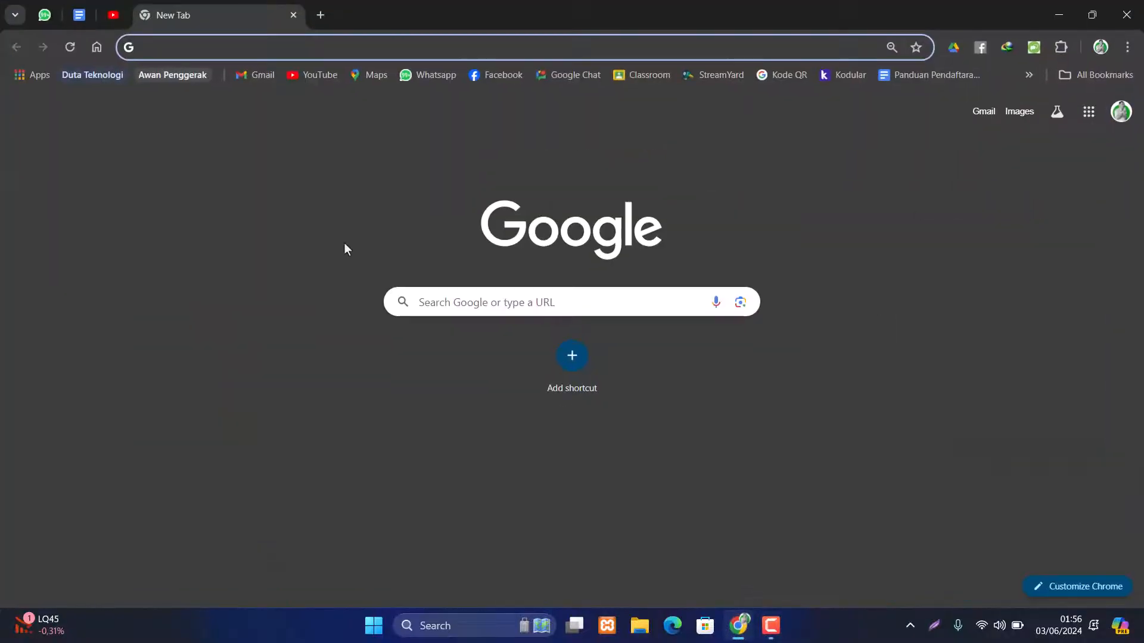
left_click(287, 48)
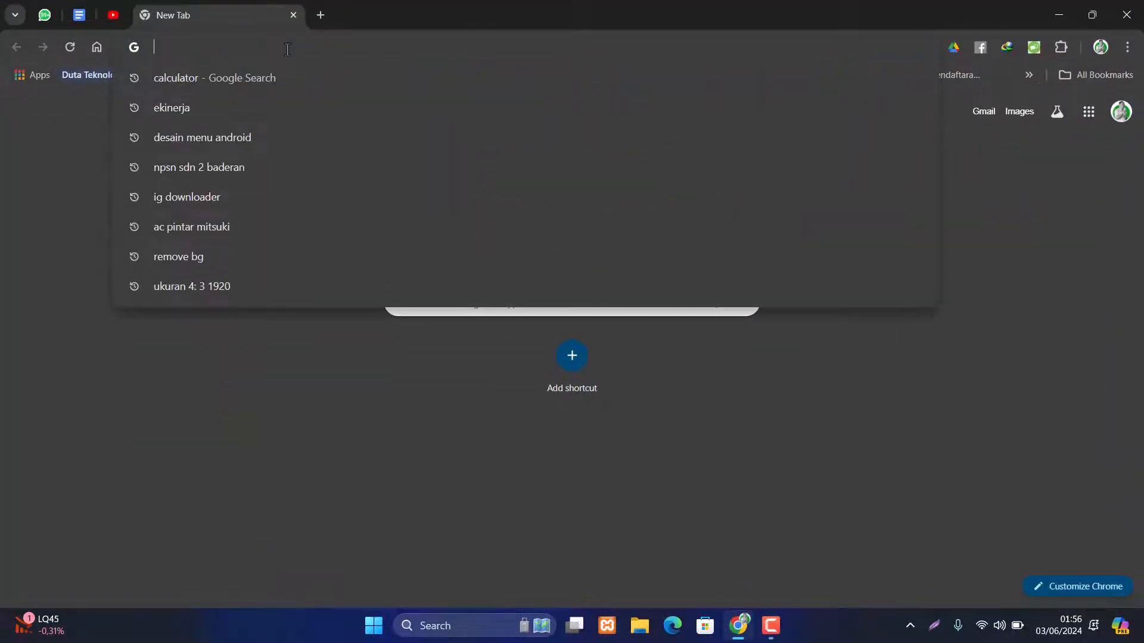
type("w")
key("Right")
key("BackSpace")
key("BackSpace")
key("BackSpace")
key("BackSpace")
key("BackSpace")
key("BackSpace")
key("BackSpace")
key("BackSpace")
key("BackSpace")
key("BackSpace")
key("BackSpace")
key("BackSpace")
key("BackSpace")
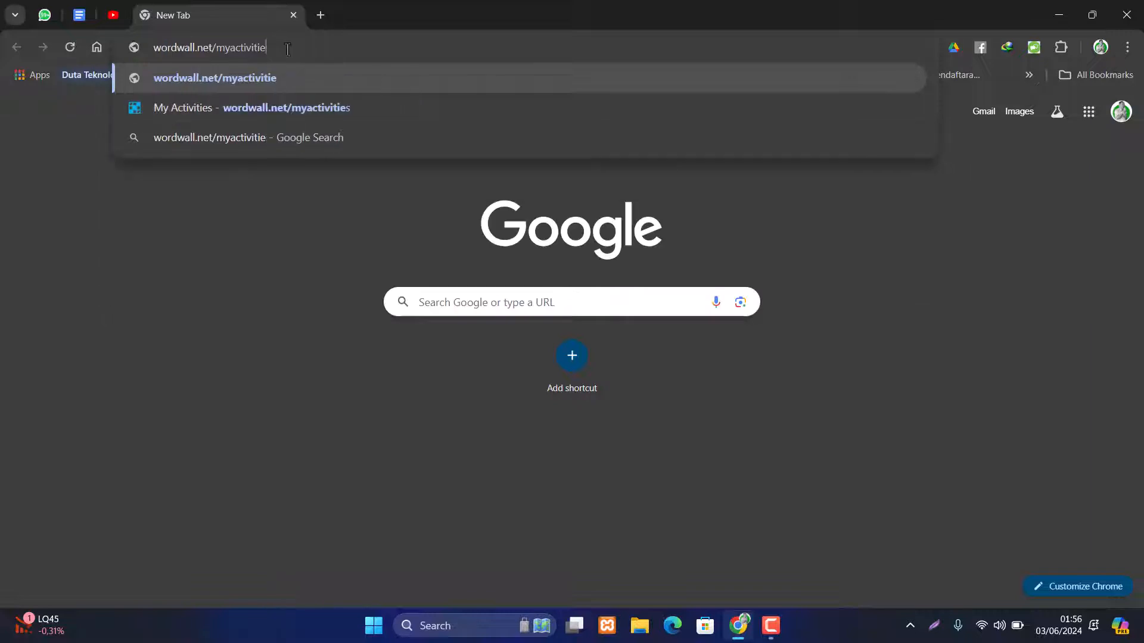
key("Return")
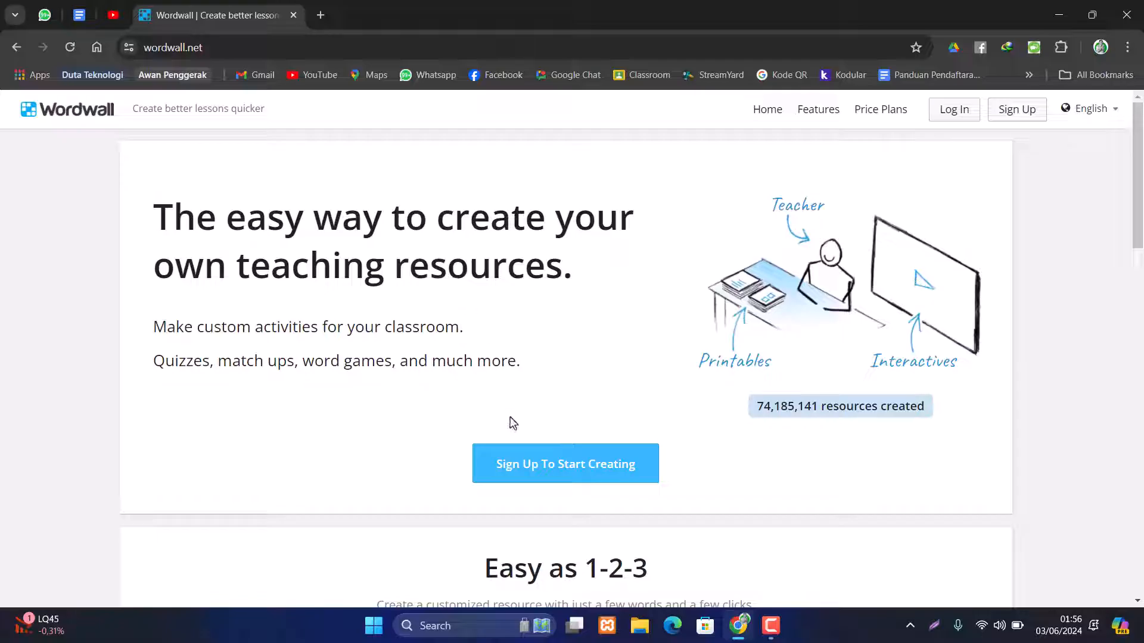
Go from the sign-up offer to the Wordwall login and sign in through Google with the last listed account, approving the data sharing.
left_click(522, 476)
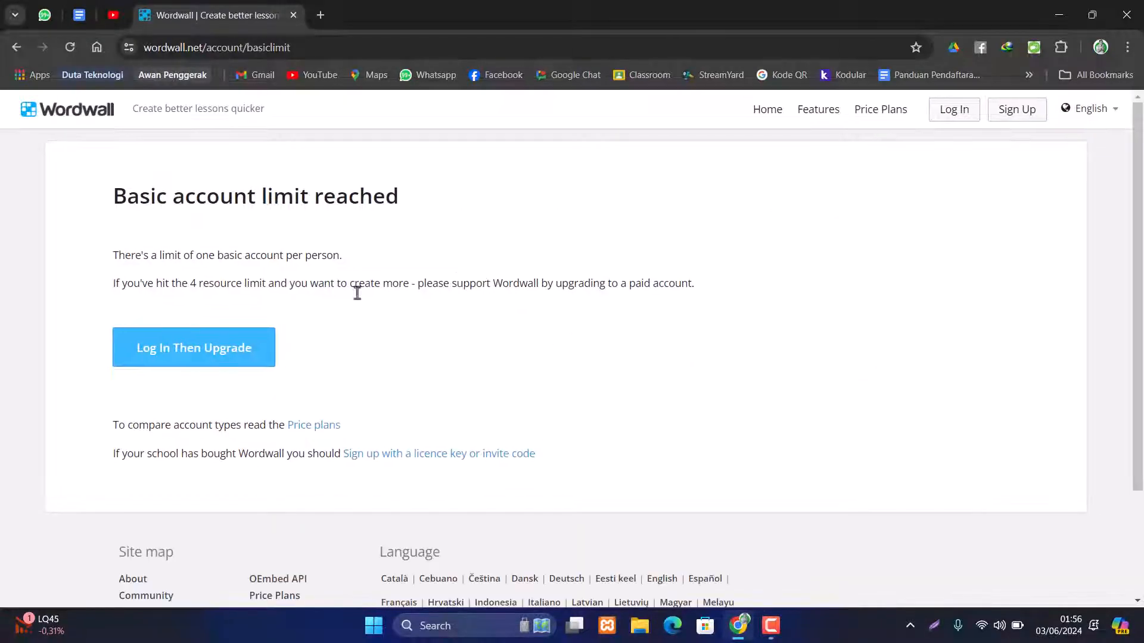
left_click(224, 359)
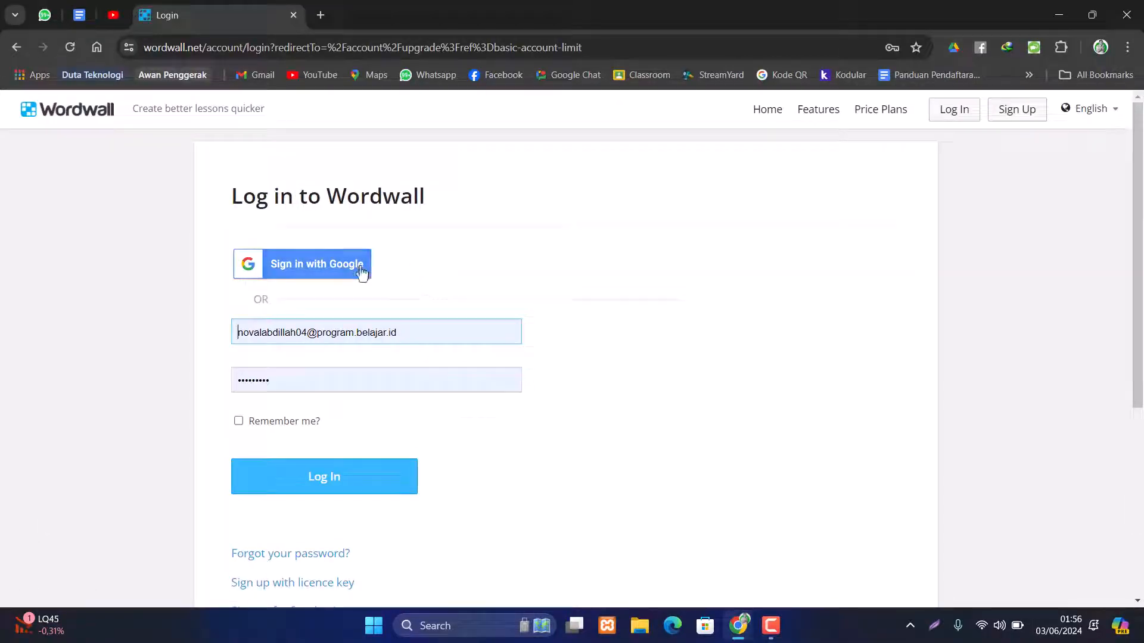
left_click(317, 277)
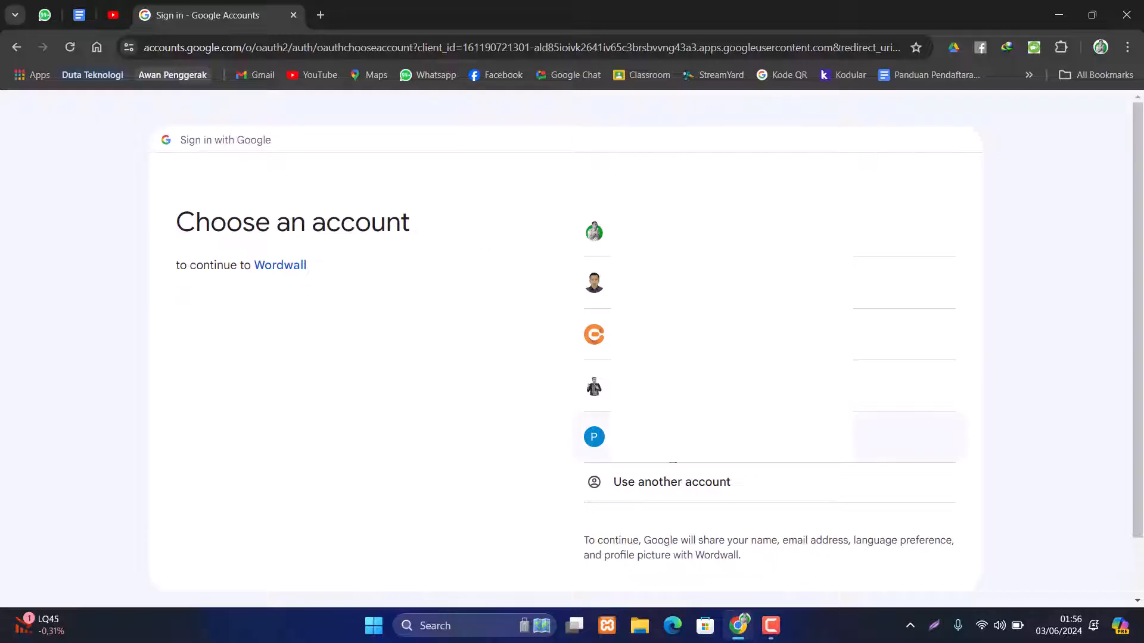
left_click(672, 438)
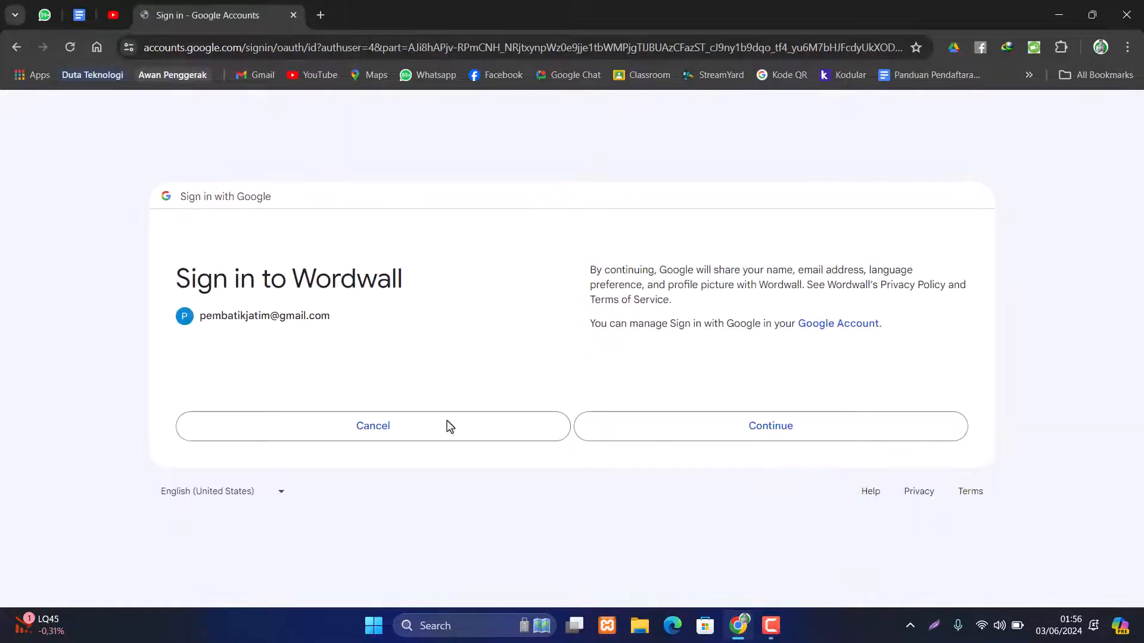
left_click(699, 436)
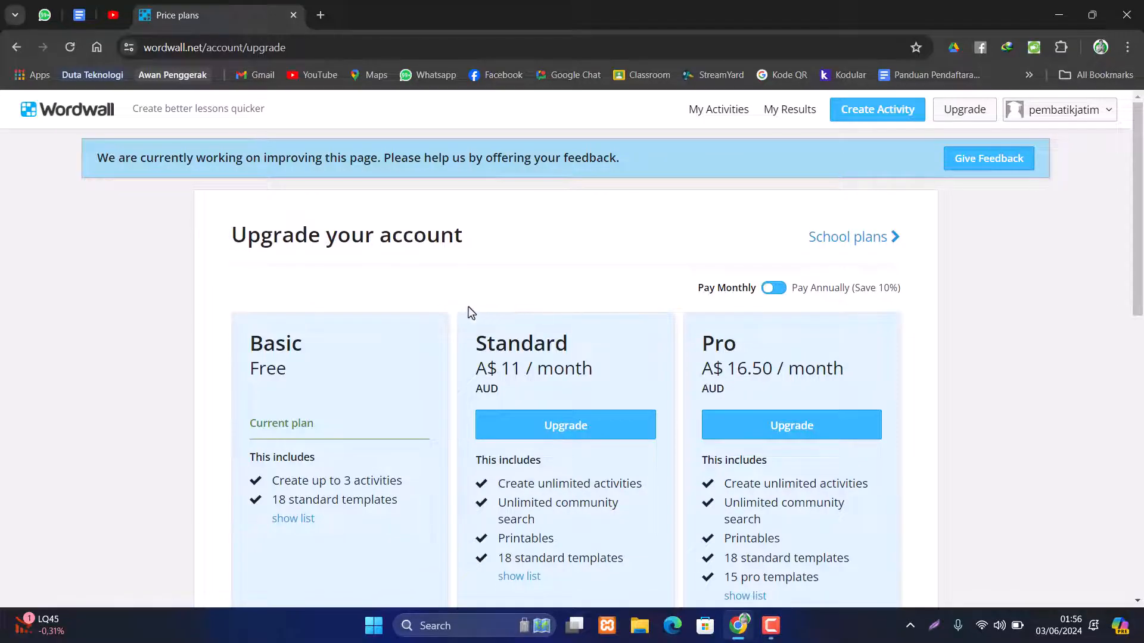
Review what the Basic, Standard and Pro plans include, especially the activity allowance of the free Basic plan.
scroll(449, 311, "down", 2)
scroll(449, 312, "down", 7)
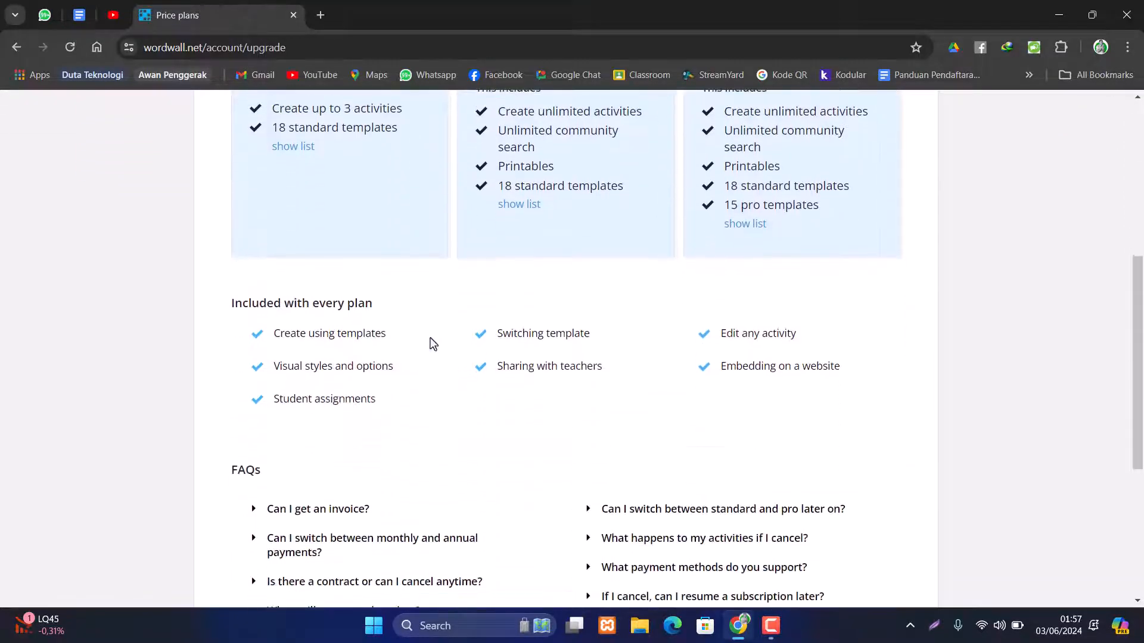
scroll(429, 344, "up", 6)
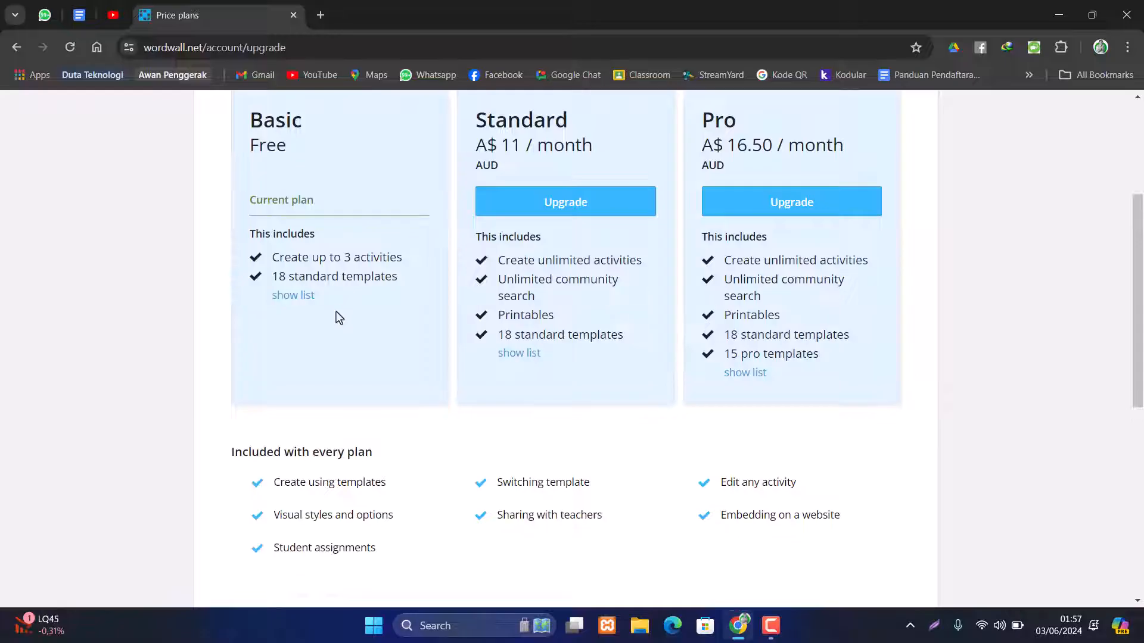
scroll(338, 304, "up", 4)
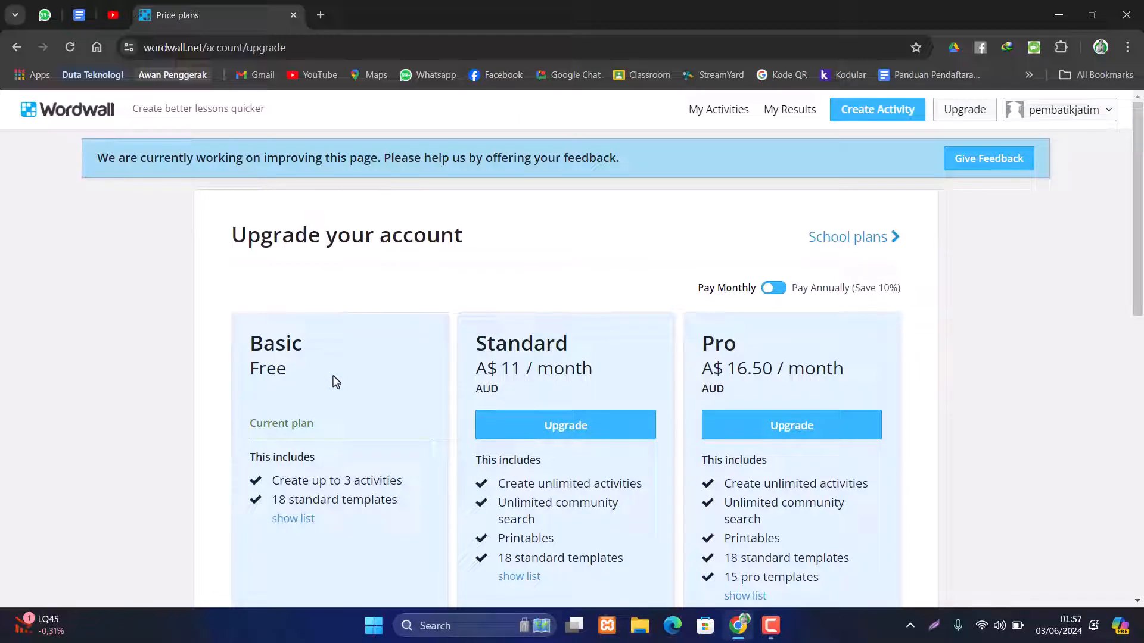
scroll(338, 383, "down", 1)
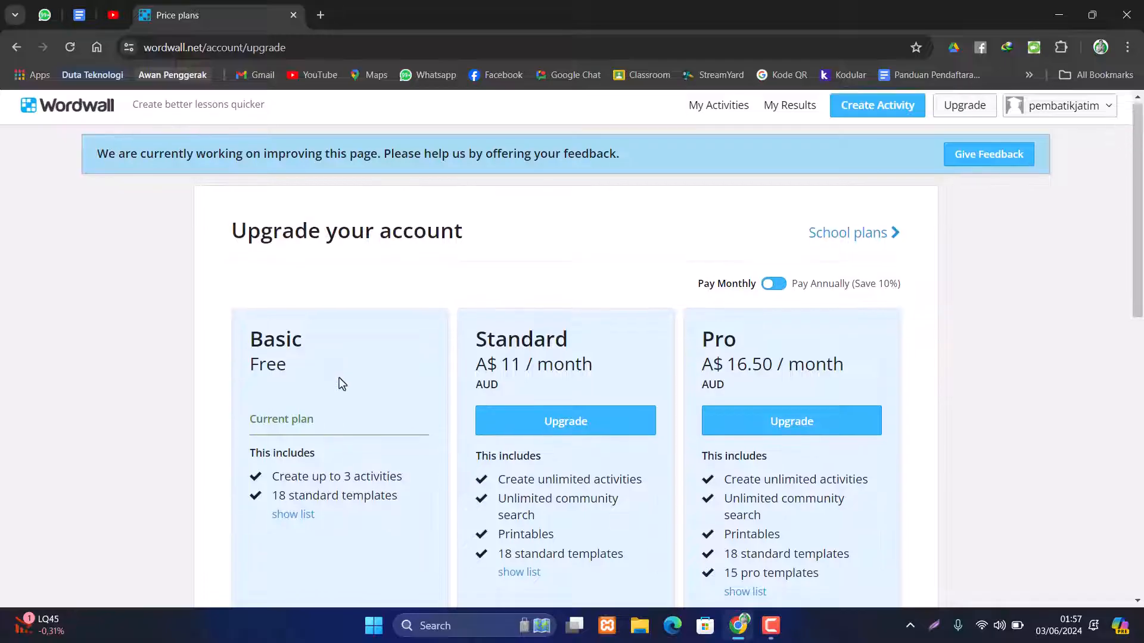
left_click_drag(273, 408, 407, 411)
left_click(355, 408)
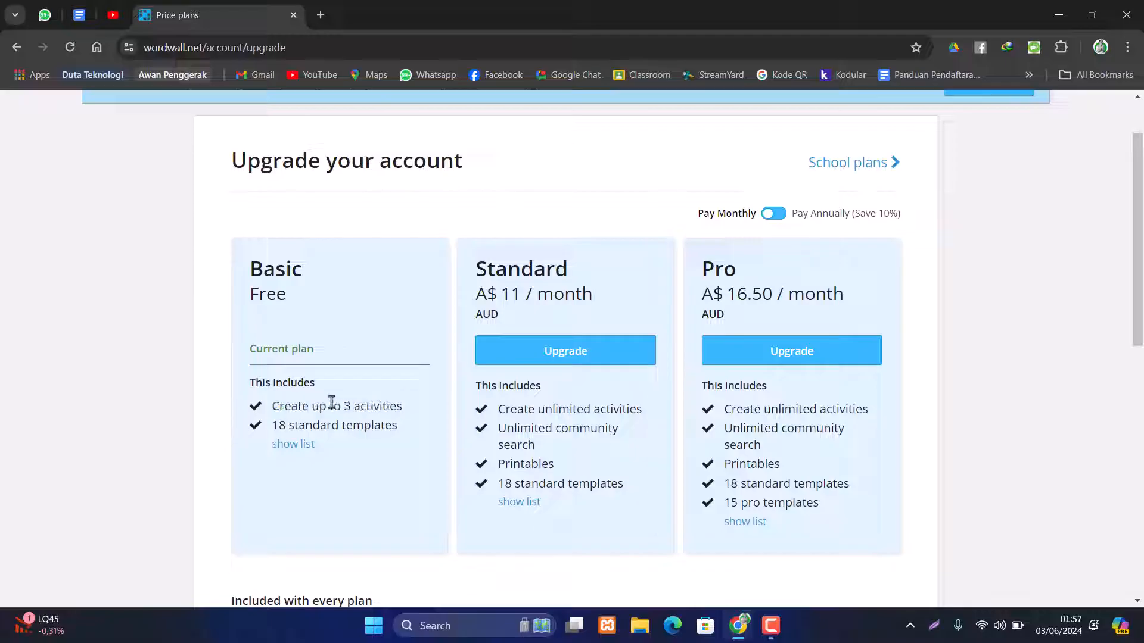
left_click_drag(273, 407, 401, 420)
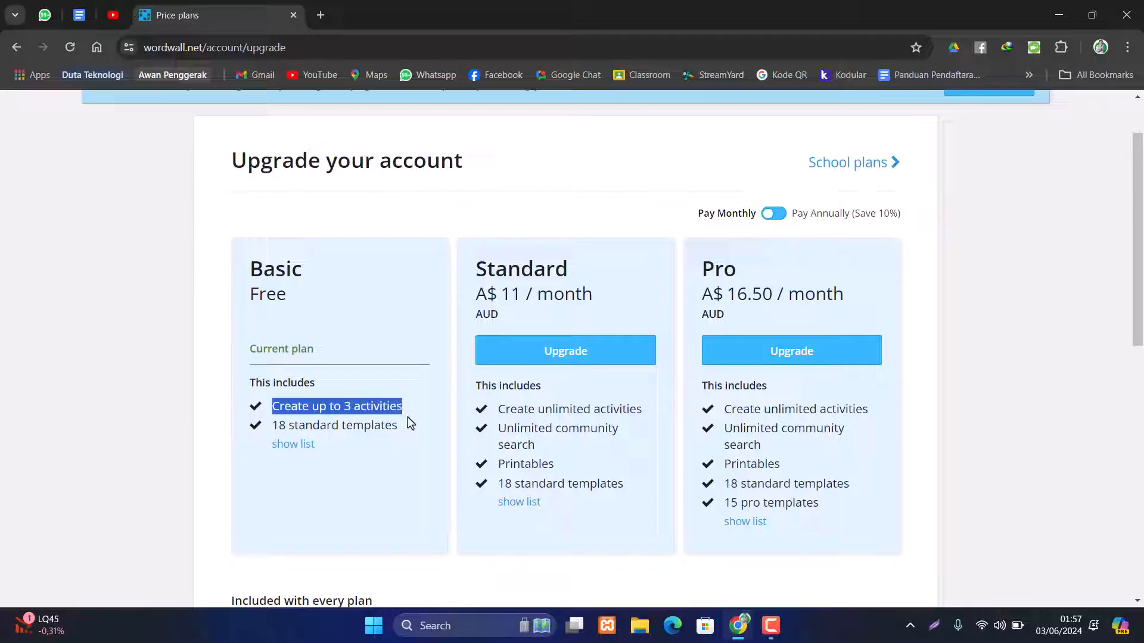
left_click(365, 410)
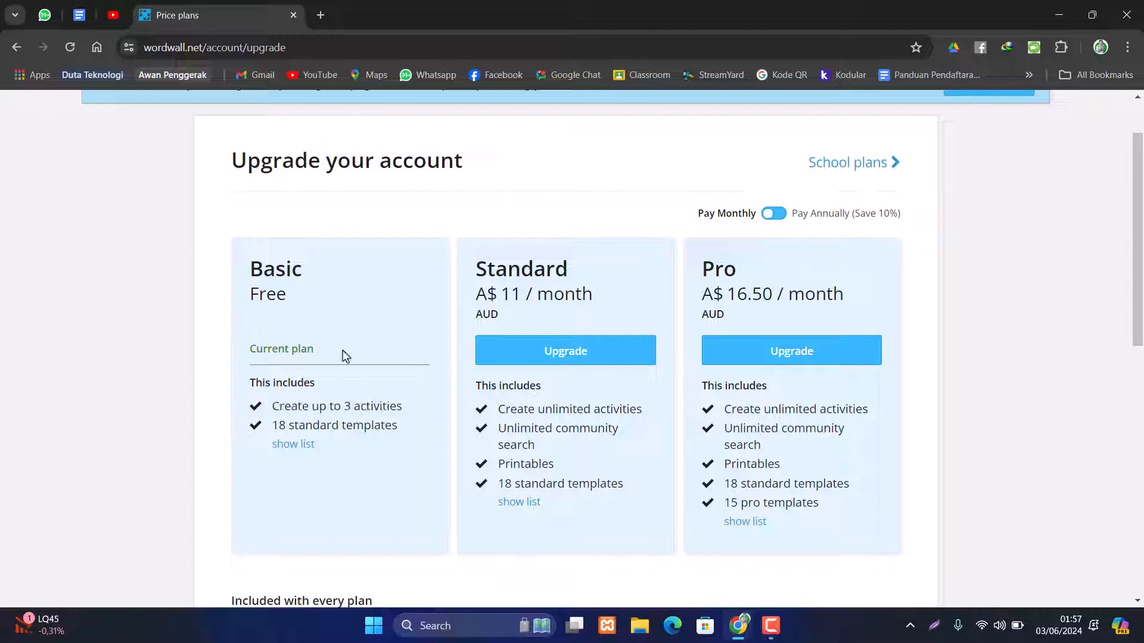
scroll(344, 354, "up", 1)
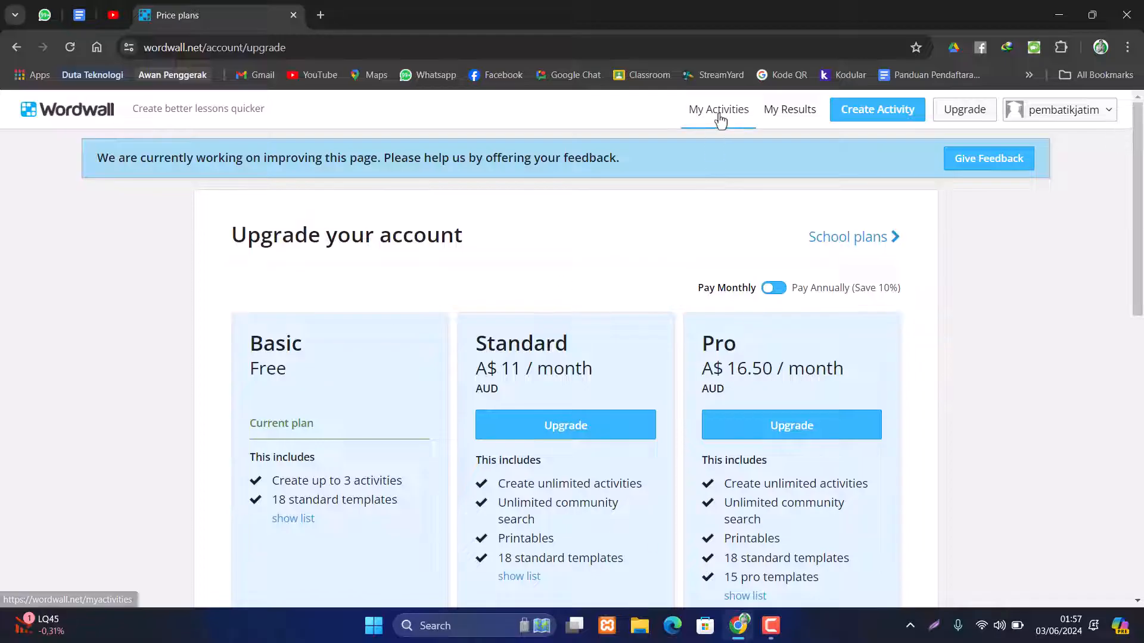
Start a new activity, look through the standard and pro templates, and pick the Quiz template.
left_click(872, 124)
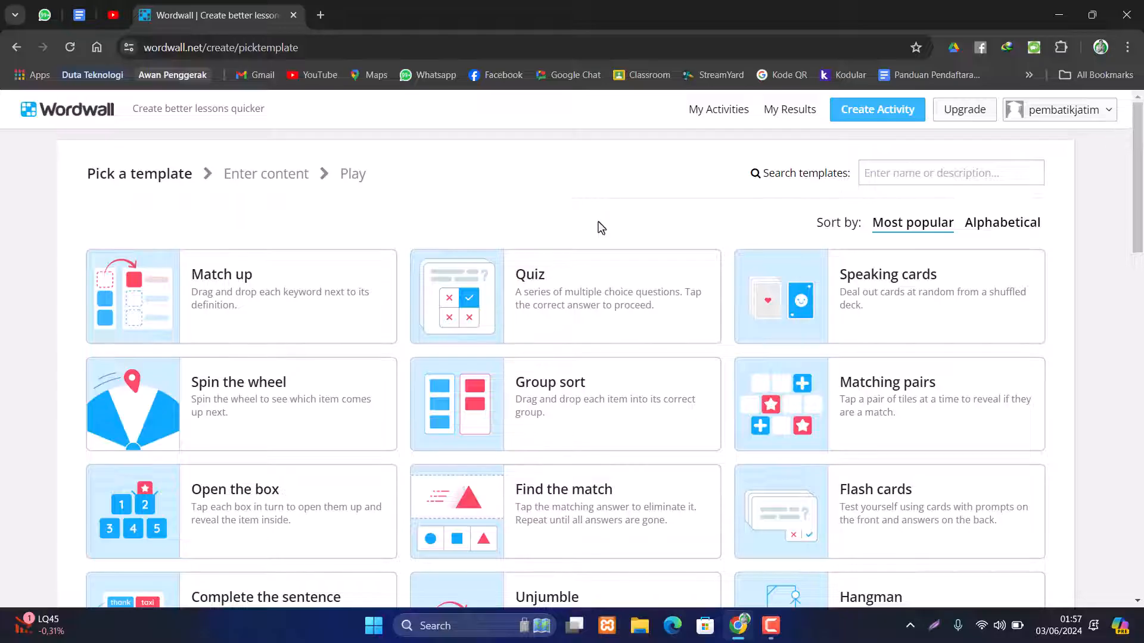
left_click_drag(1139, 216, 1142, 368)
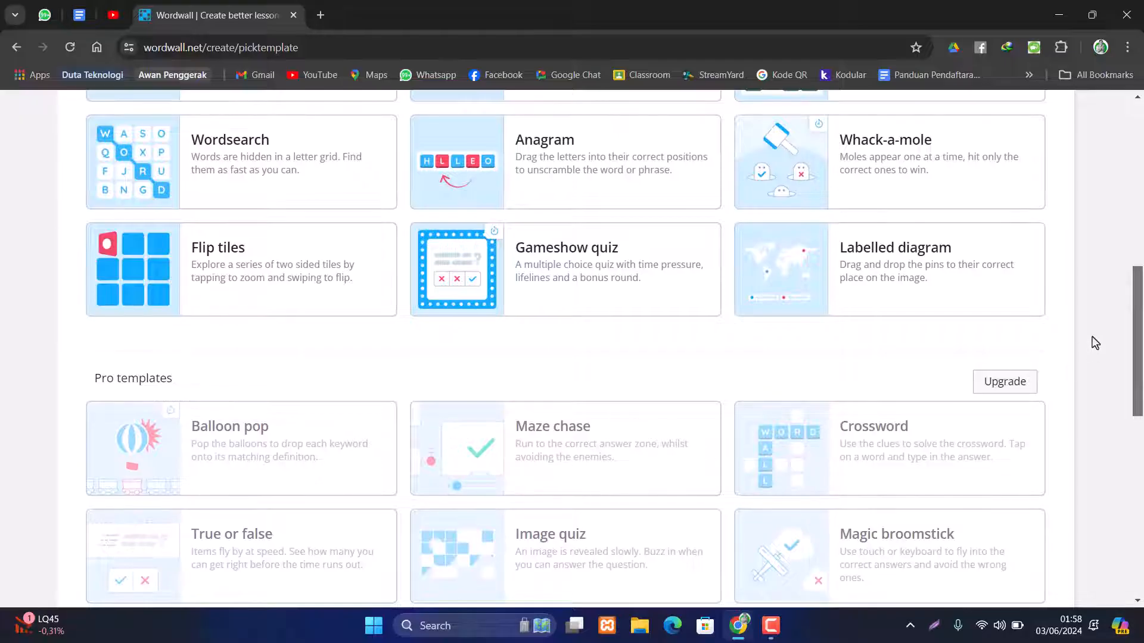
left_click_drag(1140, 365, 1140, 304)
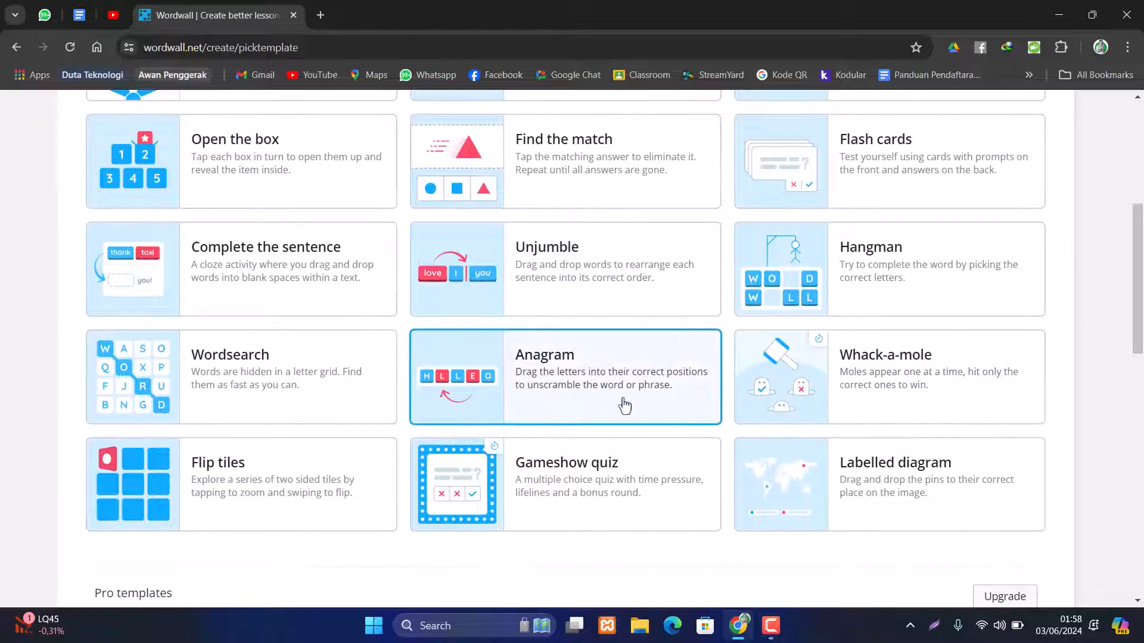
scroll(623, 403, "up", 3)
scroll(624, 405, "up", 3)
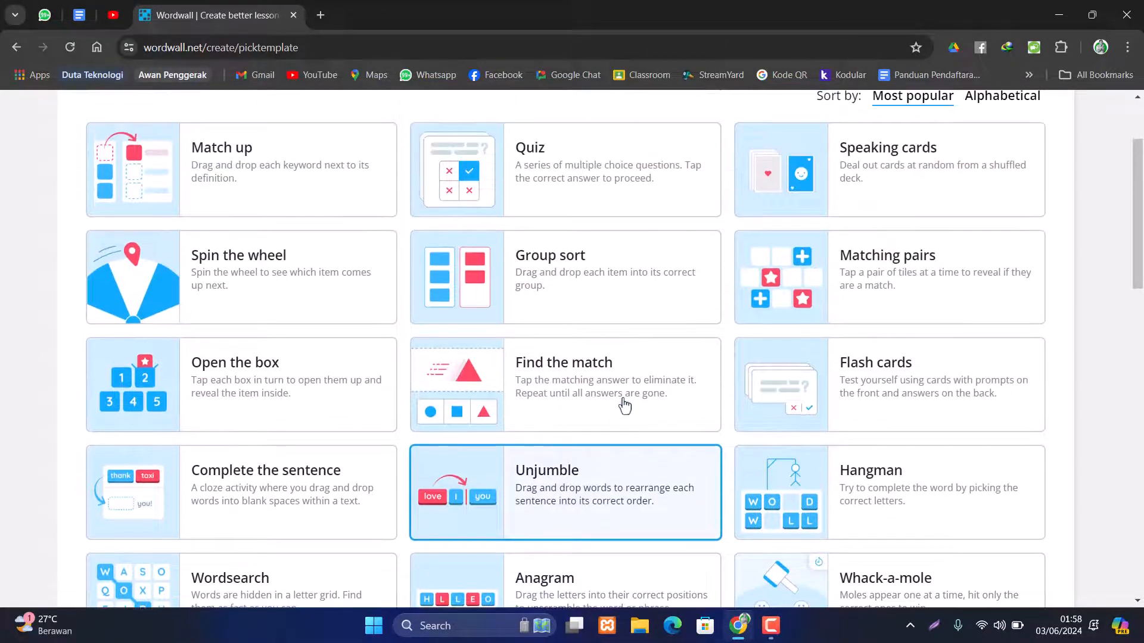
scroll(625, 405, "down", 3)
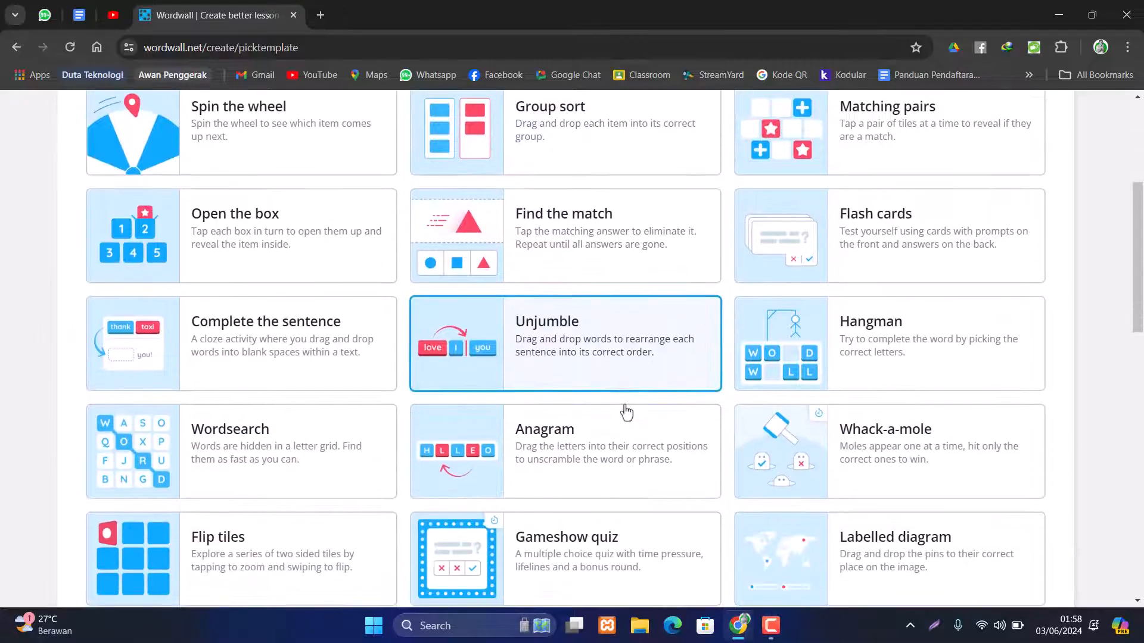
scroll(627, 411, "down", 3)
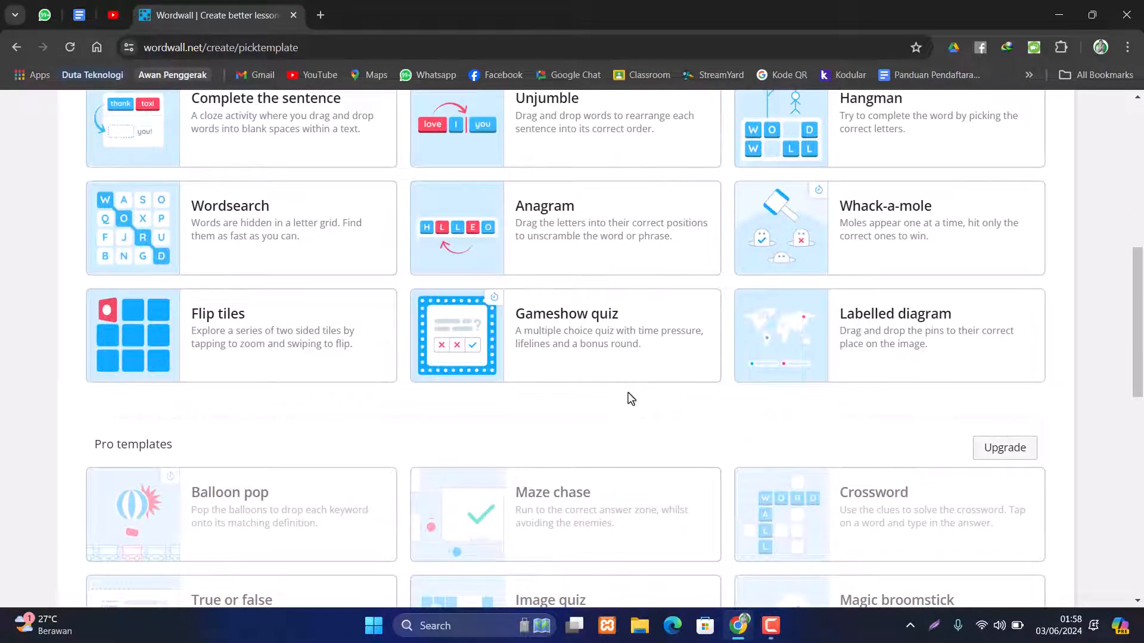
scroll(632, 400, "up", 6)
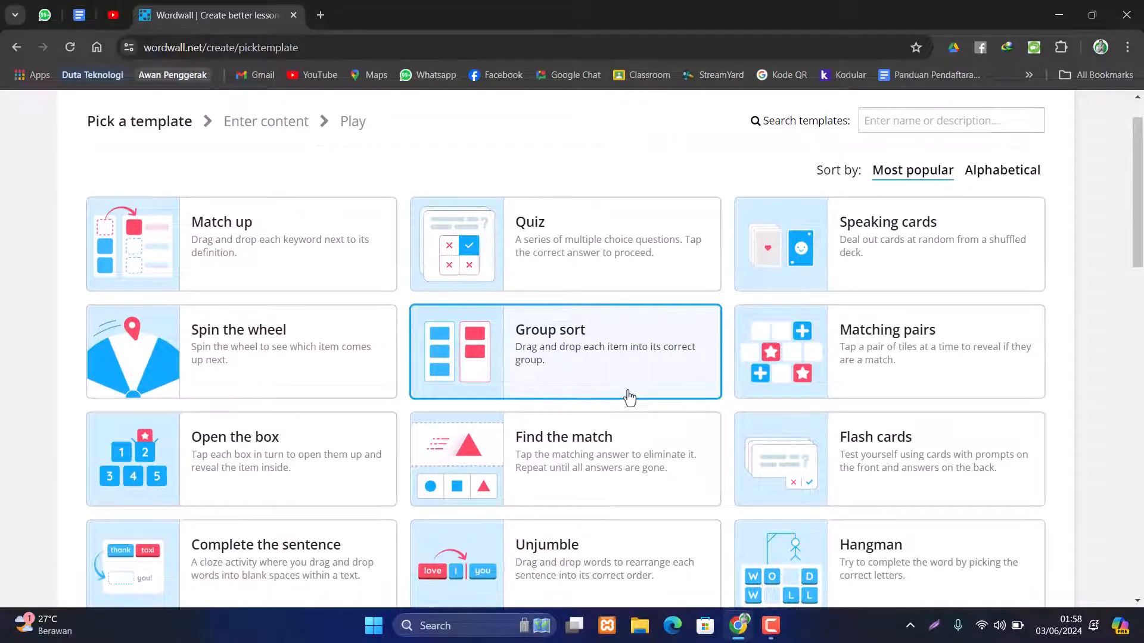
left_click(543, 256)
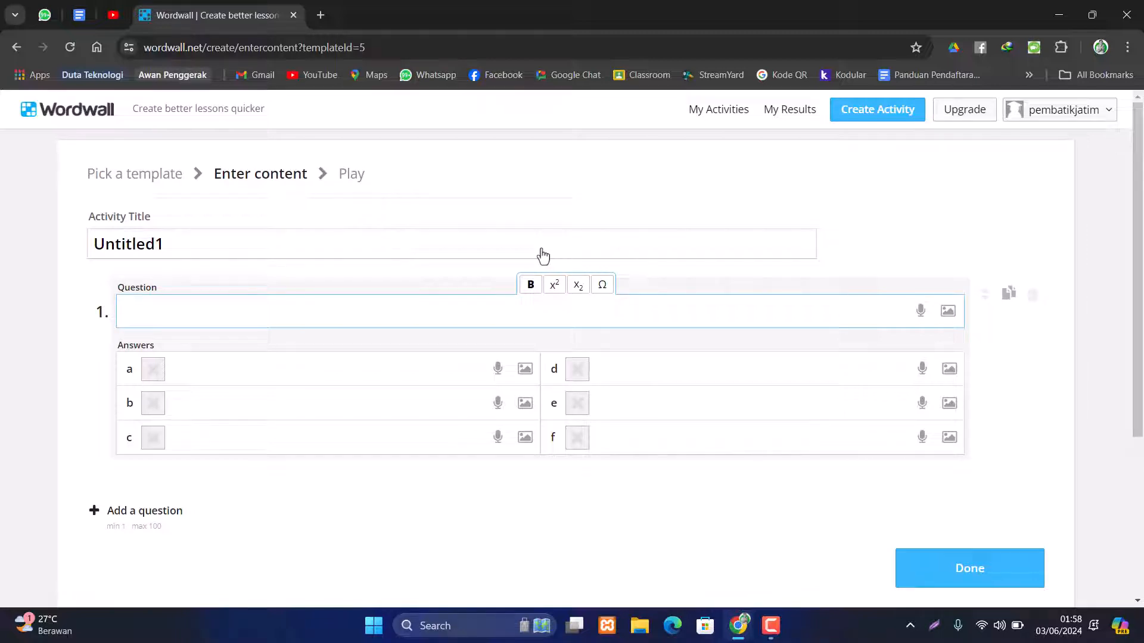
Replace the default activity title with "Sumber Energi".
left_click_drag(197, 237, 74, 252)
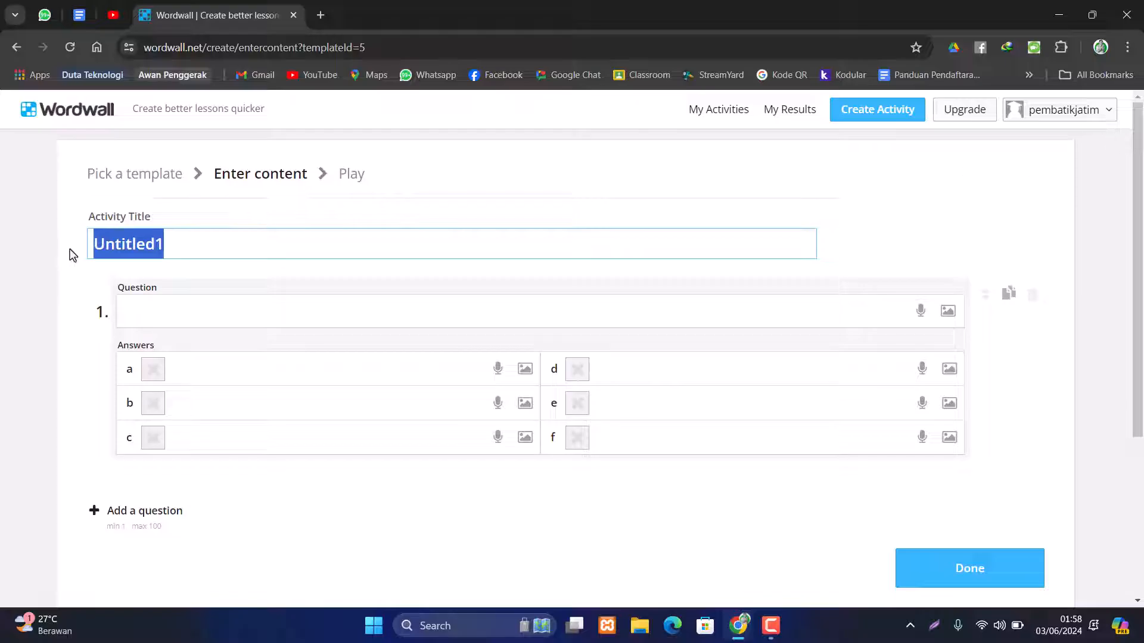
type("Sum")
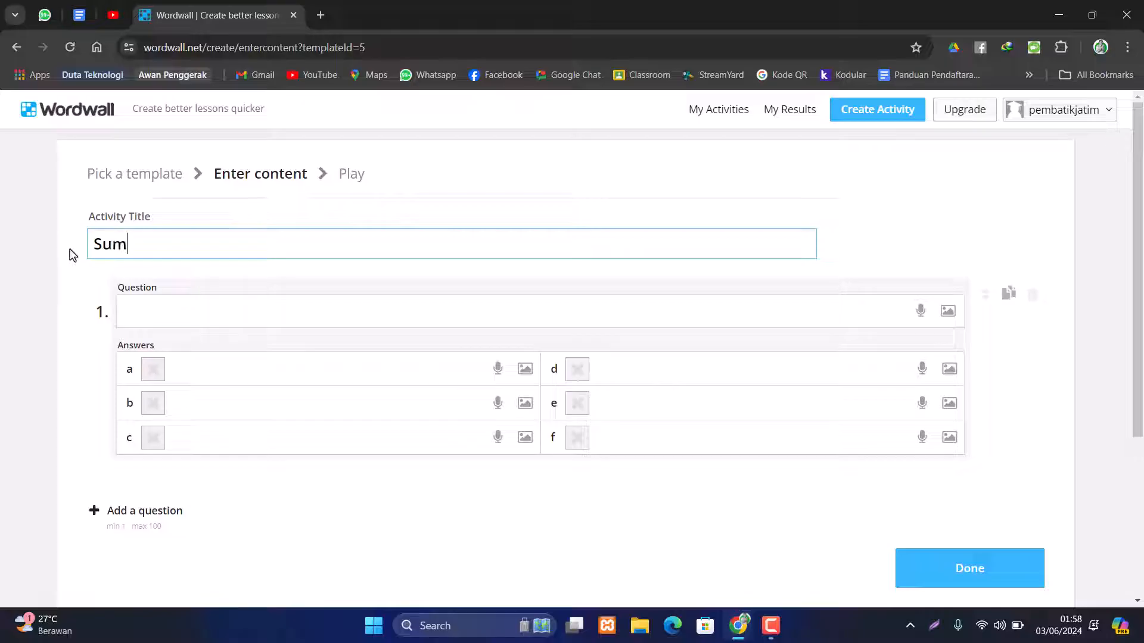
type("ber Energi")
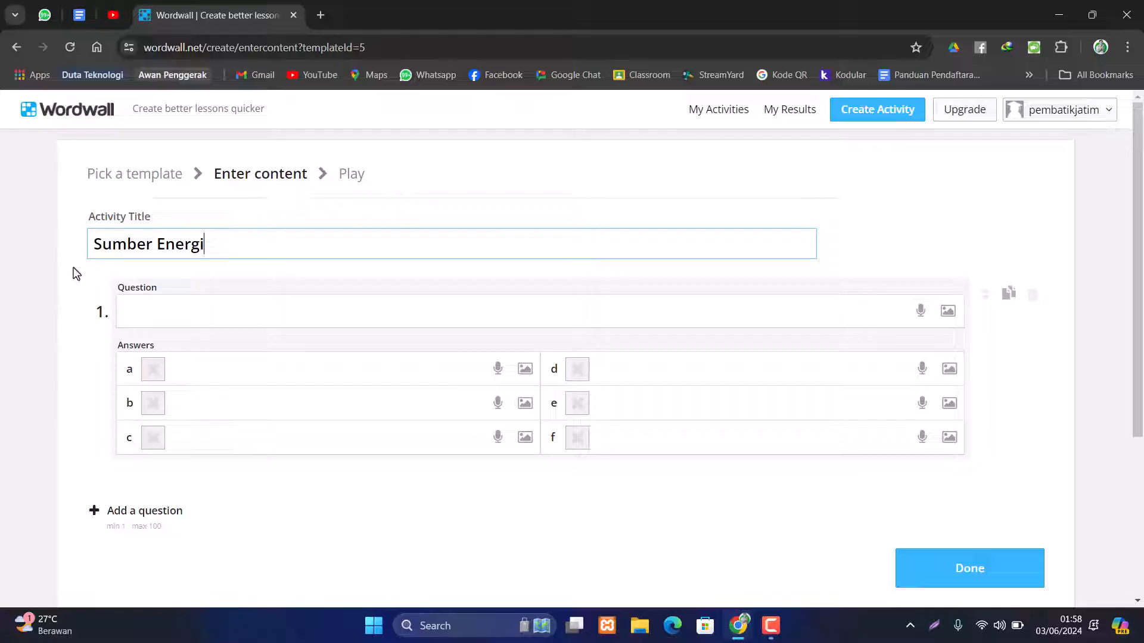
left_click_drag(94, 244, 218, 245)
left_click(219, 245)
Write the first question as "Sumber energi yang tidak dapat diperbaharui diantaranya adalah ....".
left_click(208, 312)
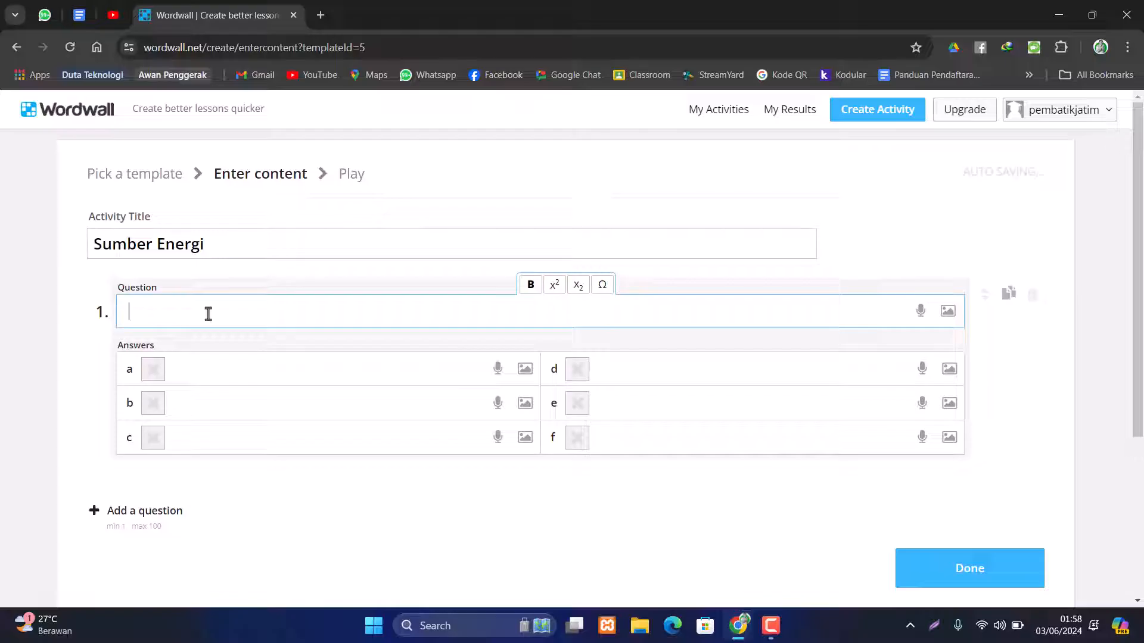
type("Sumber")
left_click(116, 295)
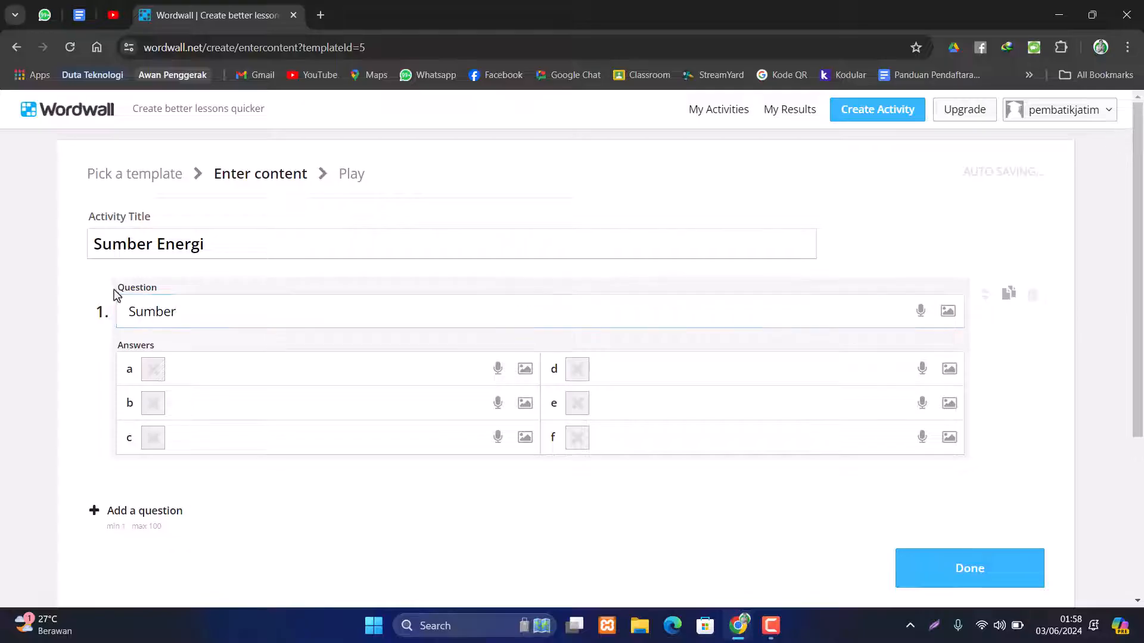
left_click(192, 314)
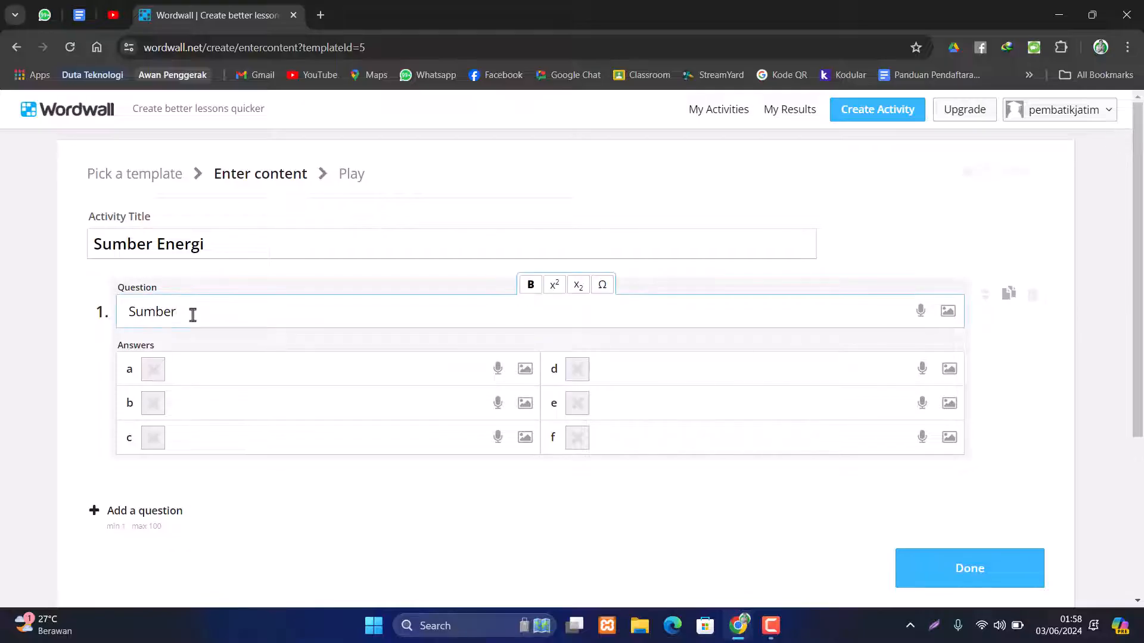
type("en")
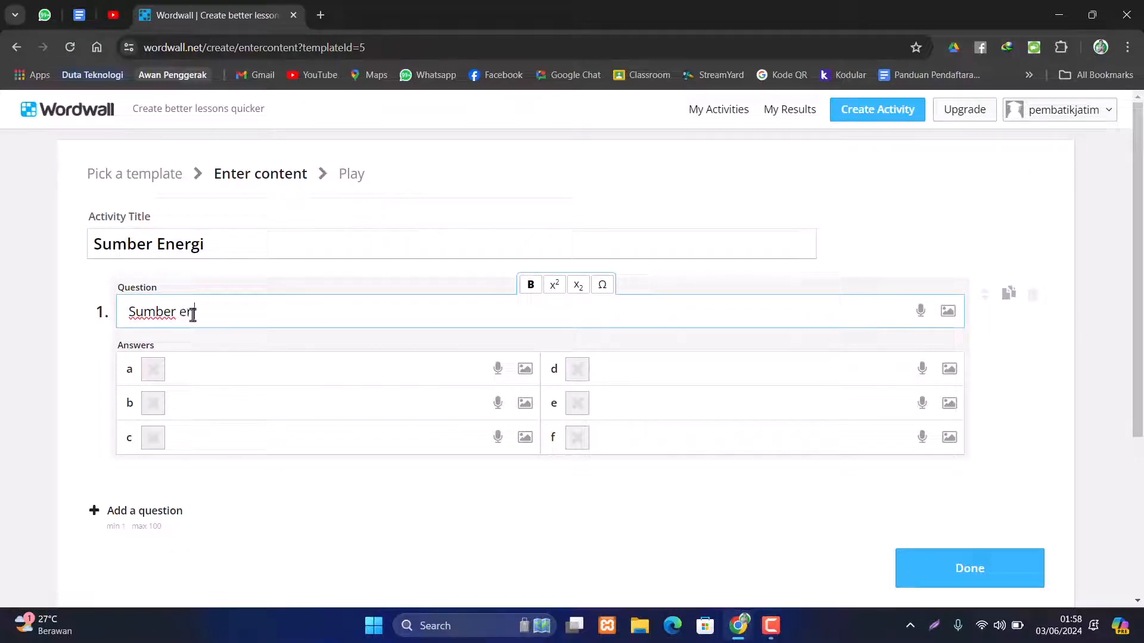
type("ergi yang")
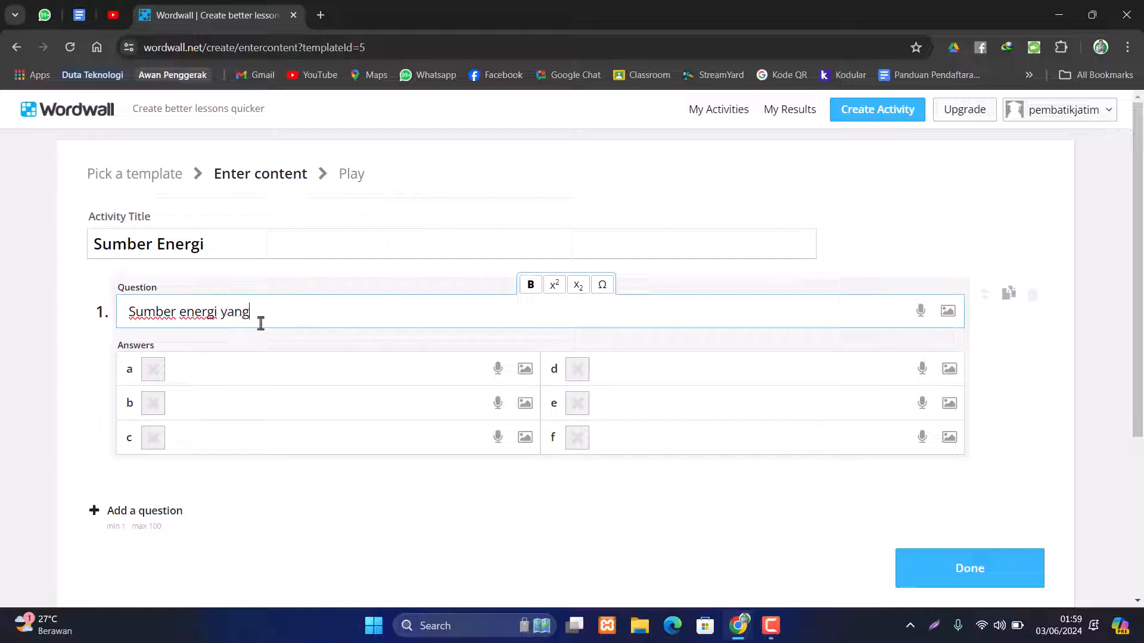
type(" tidak dapat diper")
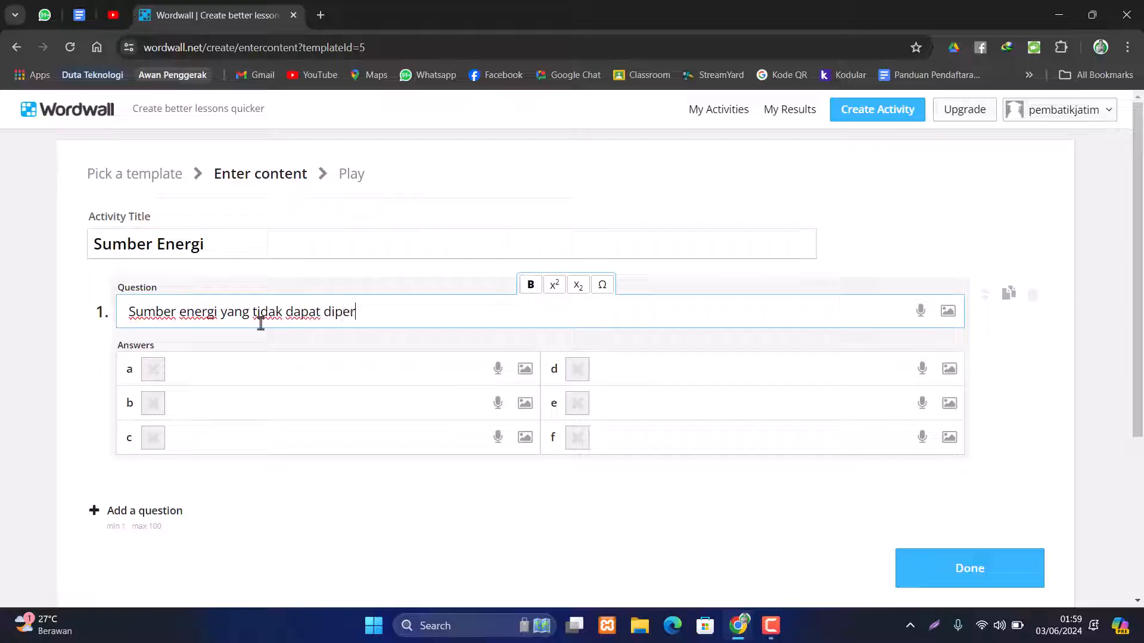
type("baharui")
type("dian")
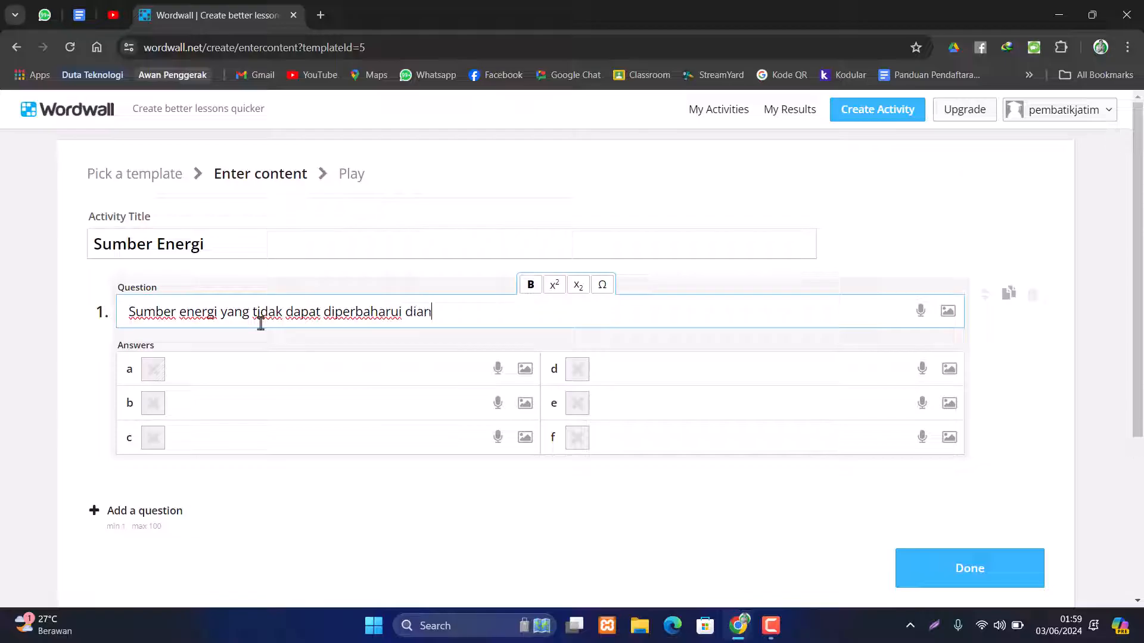
type("taranya adalah")
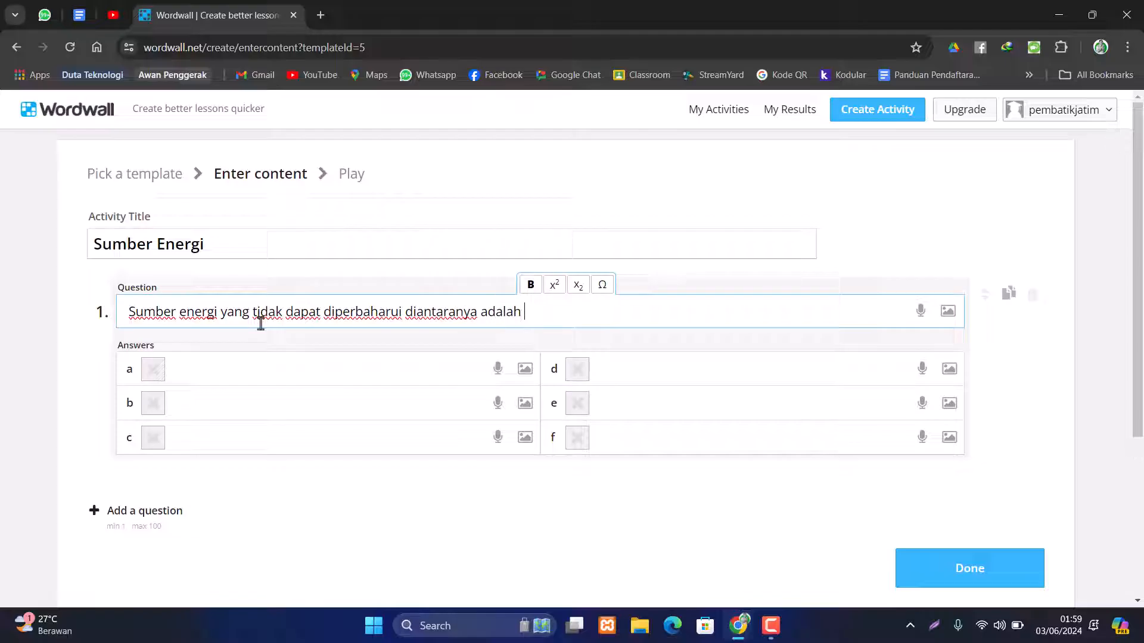
type("....")
Fill answers a to d of question 1 with Fosil, Air, Udara and Tanah, and mark Fosil as correct.
left_click(219, 374)
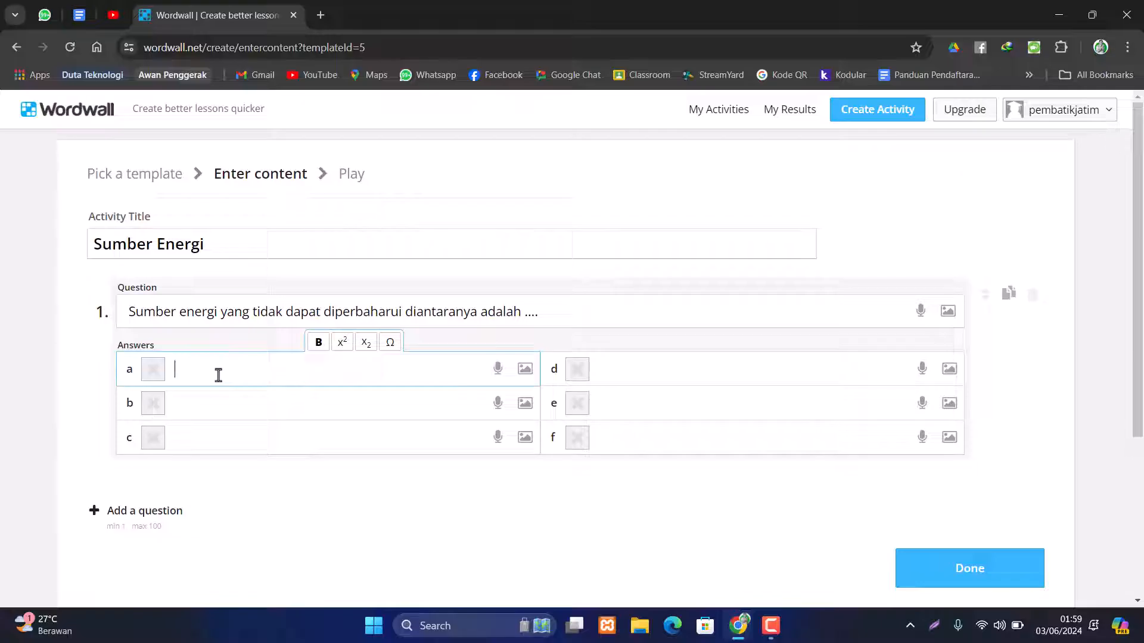
type("Fosil")
left_click(222, 397)
type("Air")
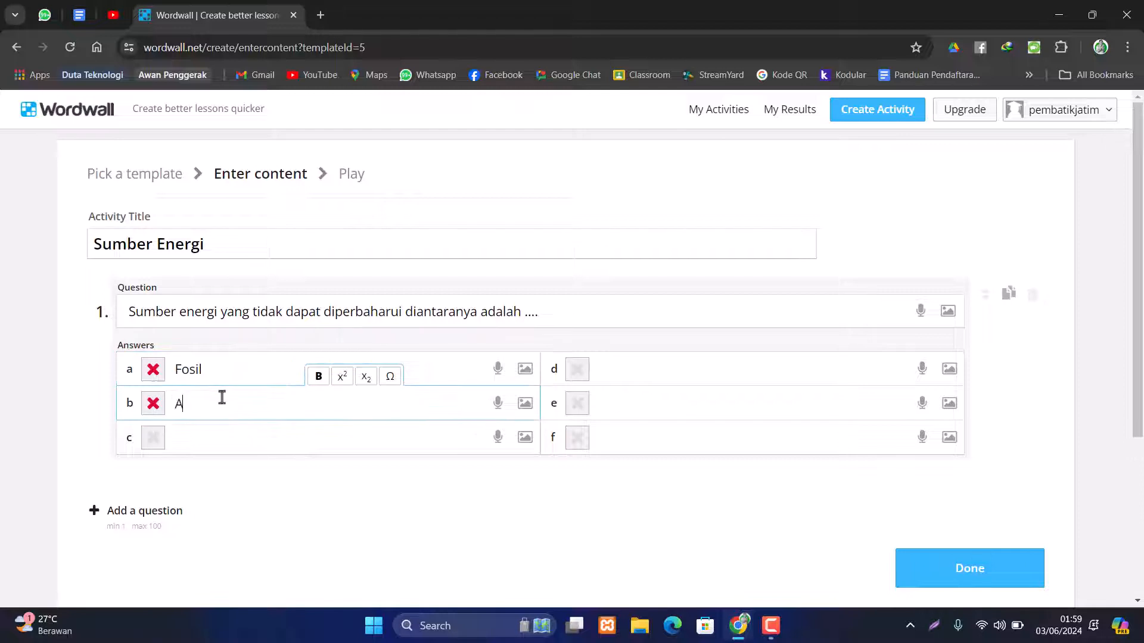
left_click(220, 439)
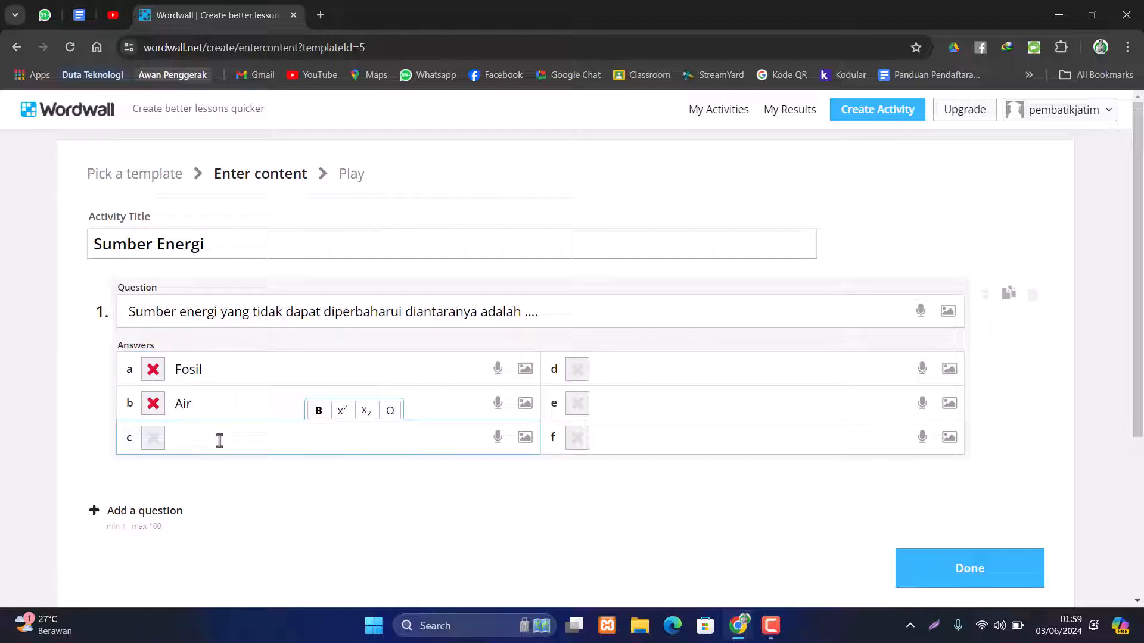
type("Udara")
left_click(636, 370)
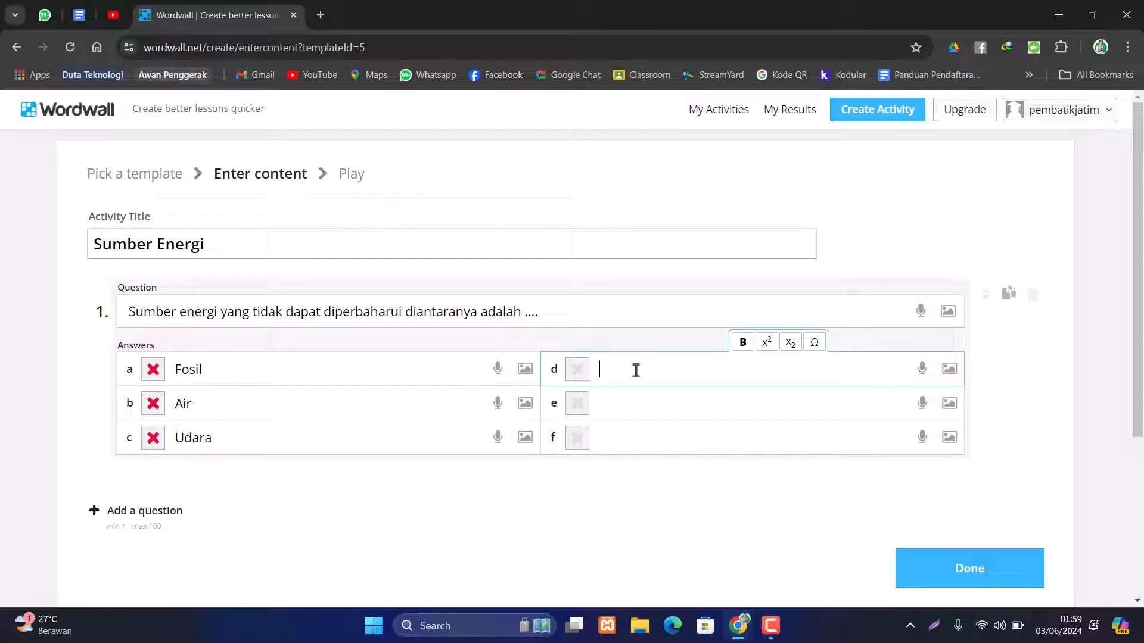
type("Tanah")
left_click_drag(559, 316, 128, 329)
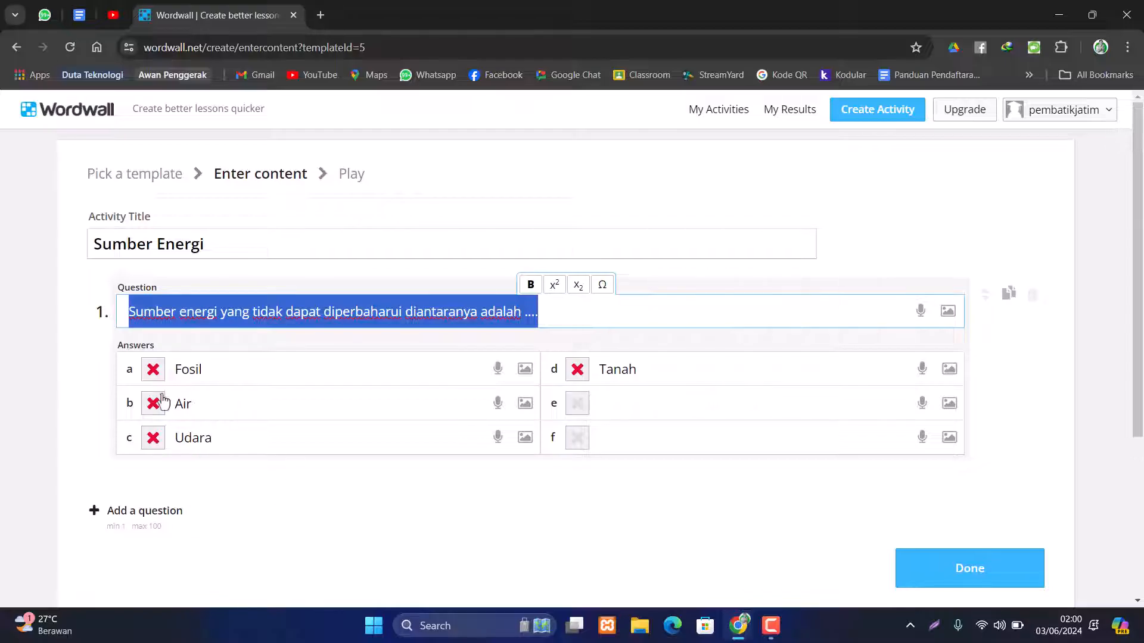
left_click(156, 374)
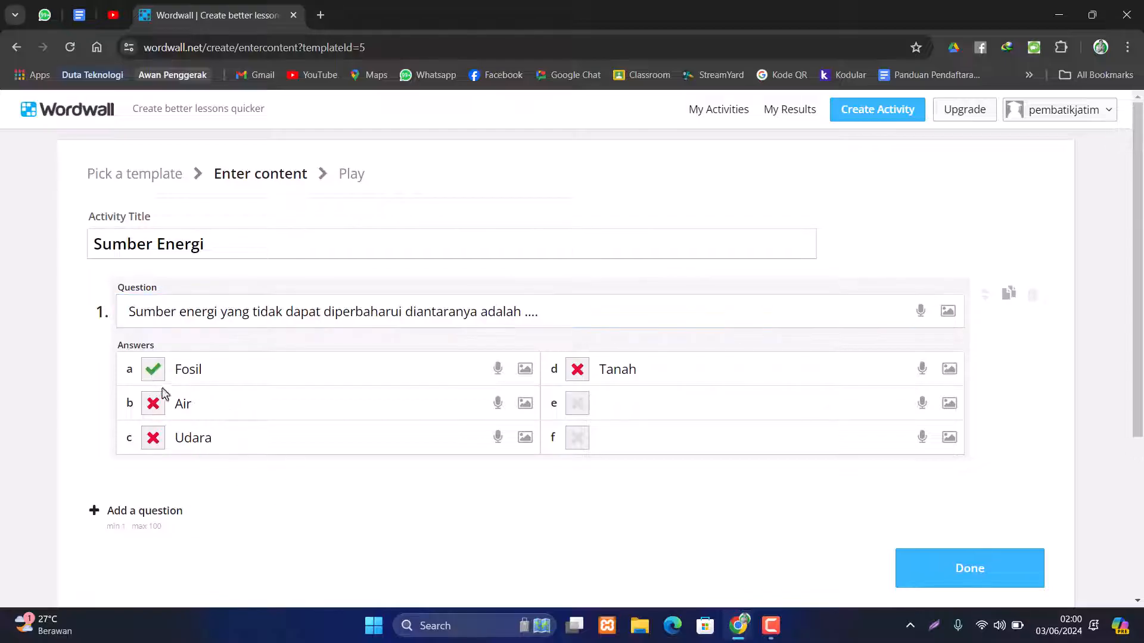
Try marking Air as a second correct answer to question 1, and remove that mark again.
left_click(154, 407)
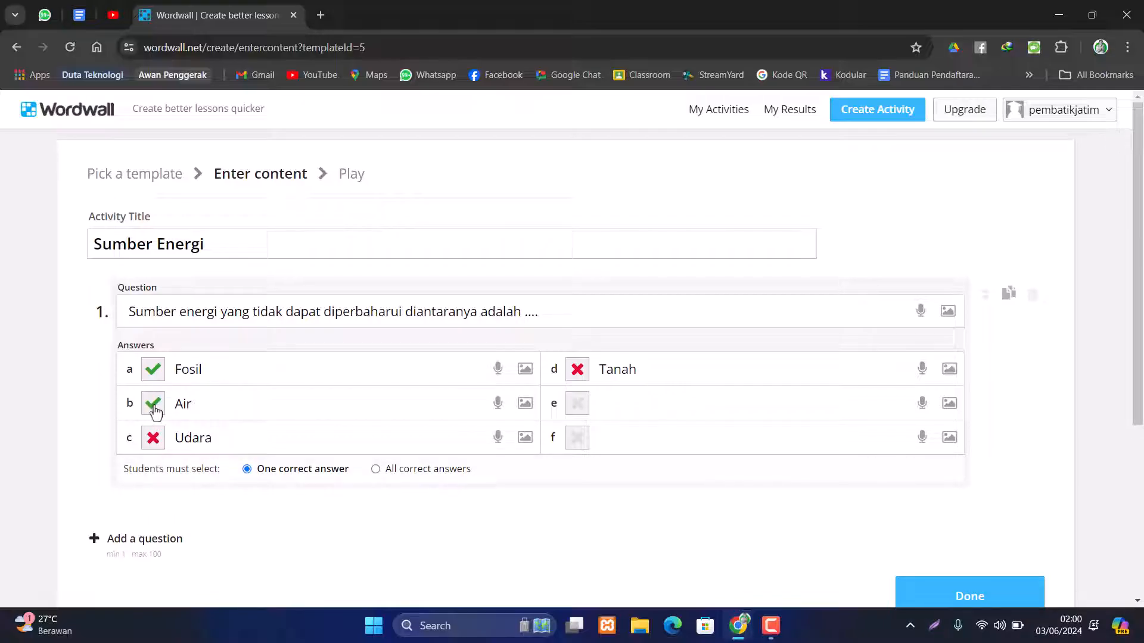
left_click(154, 407)
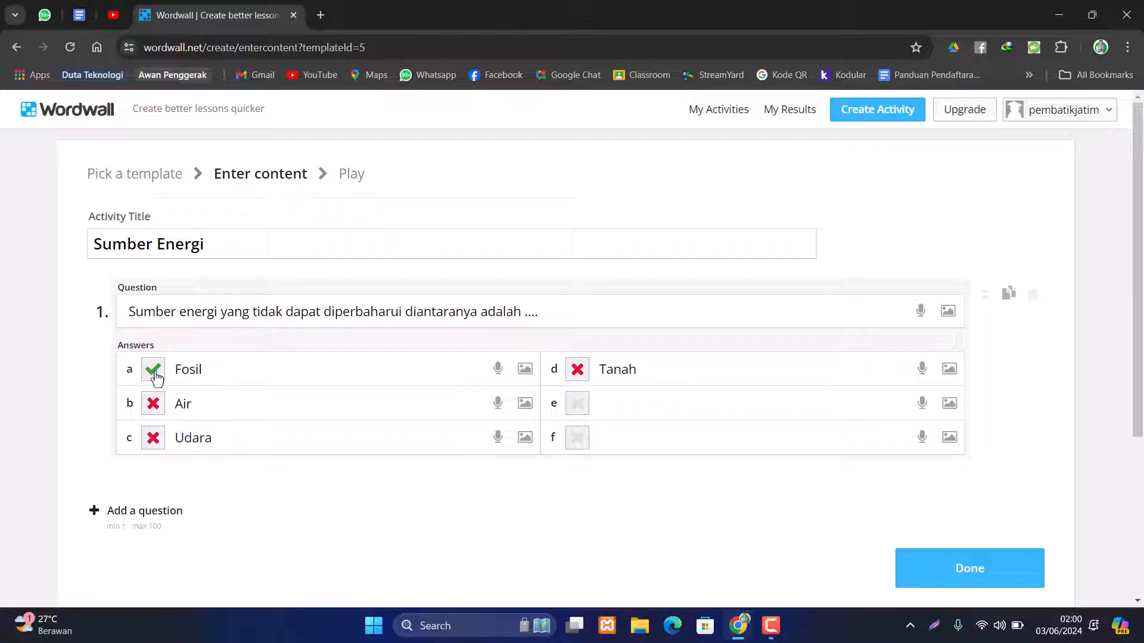
left_click(153, 406)
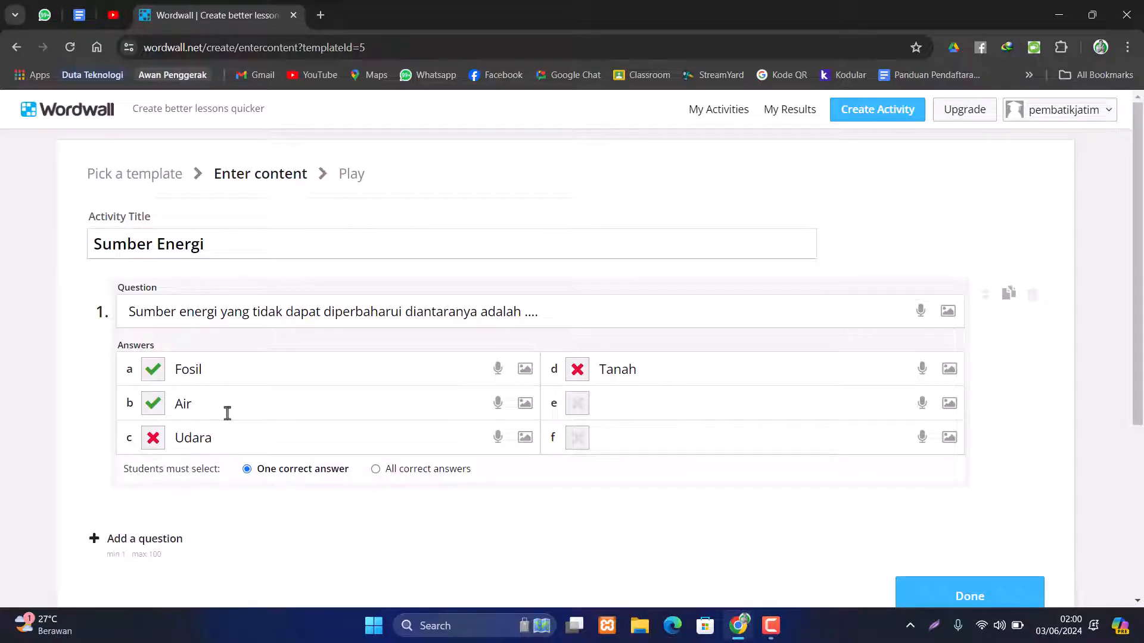
left_click(153, 406)
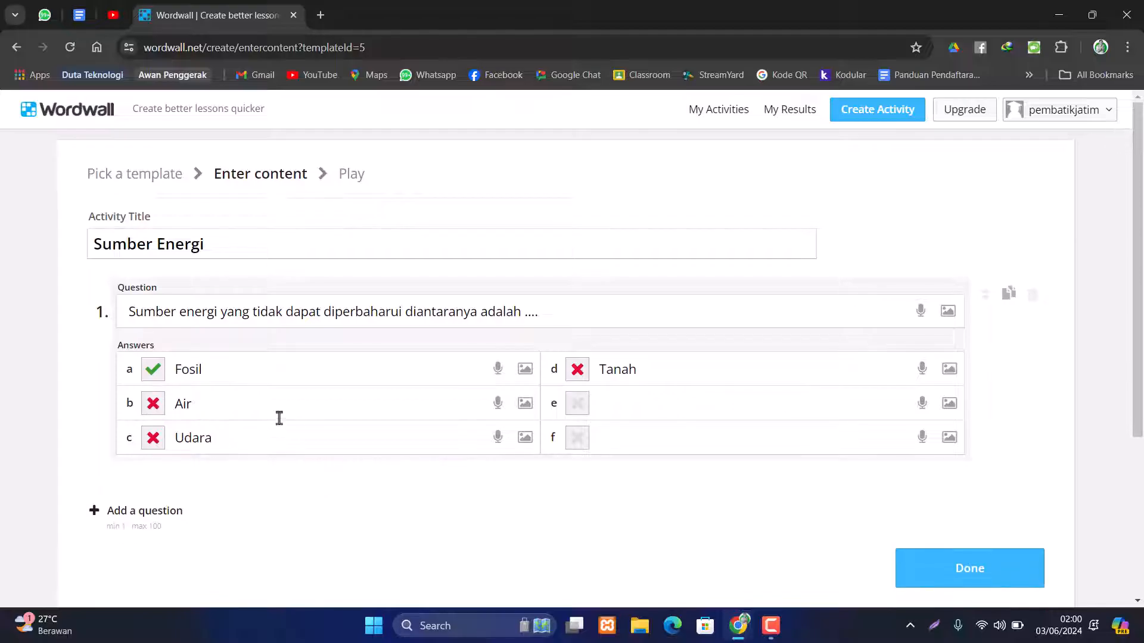
Add a second question reading "Kepanjangan dari PLTB adalah ....".
scroll(279, 418, "down", 1)
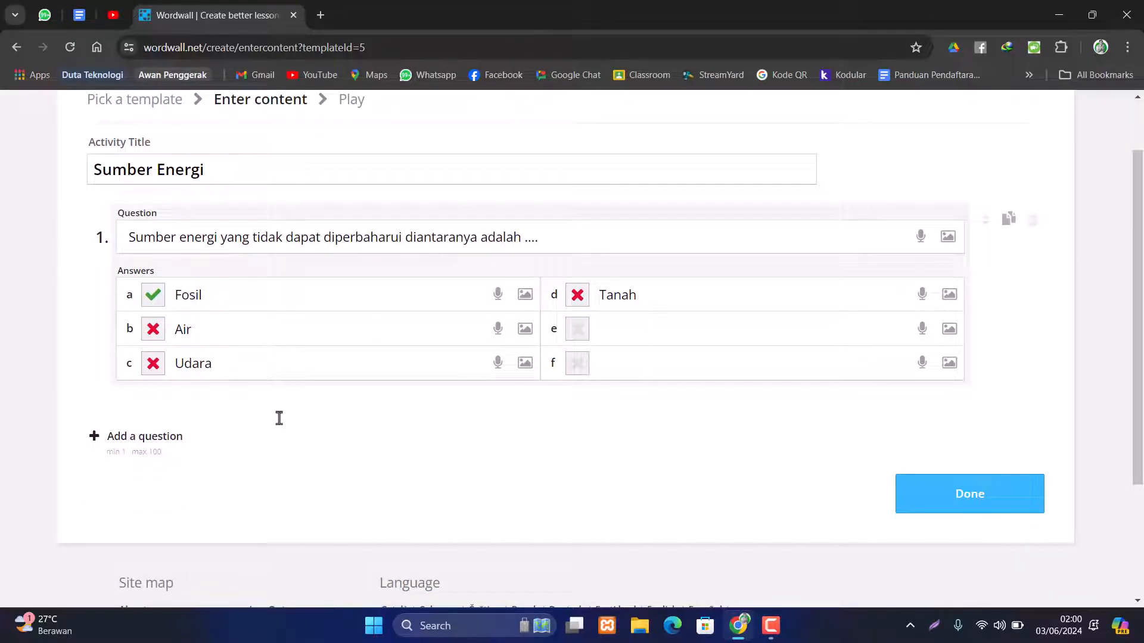
left_click(141, 444)
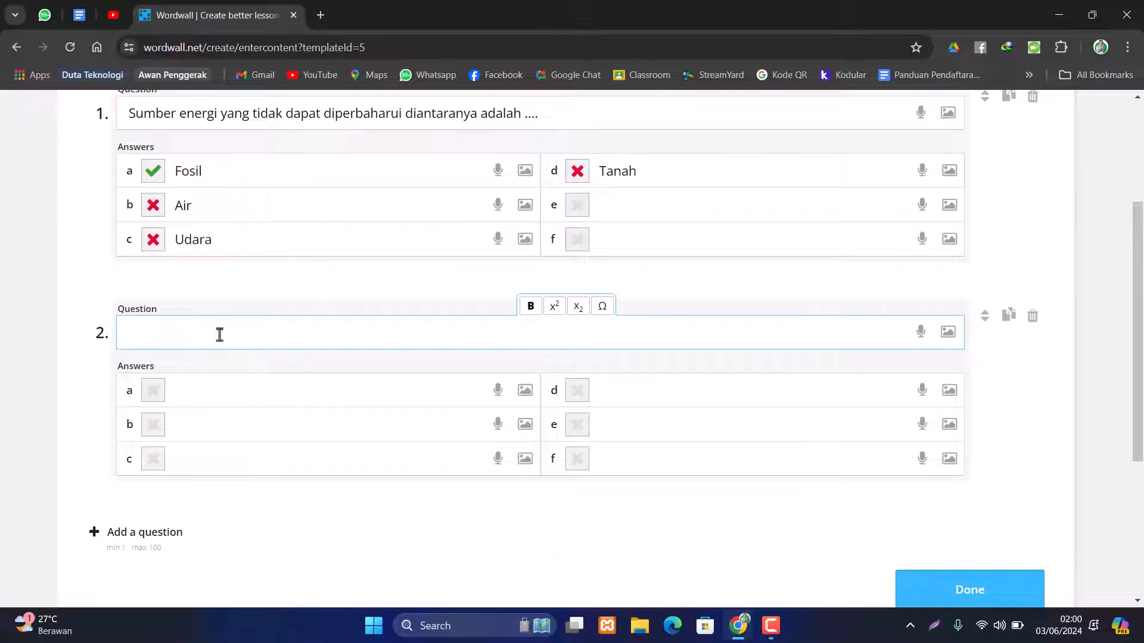
type("Kepanjangan daro")
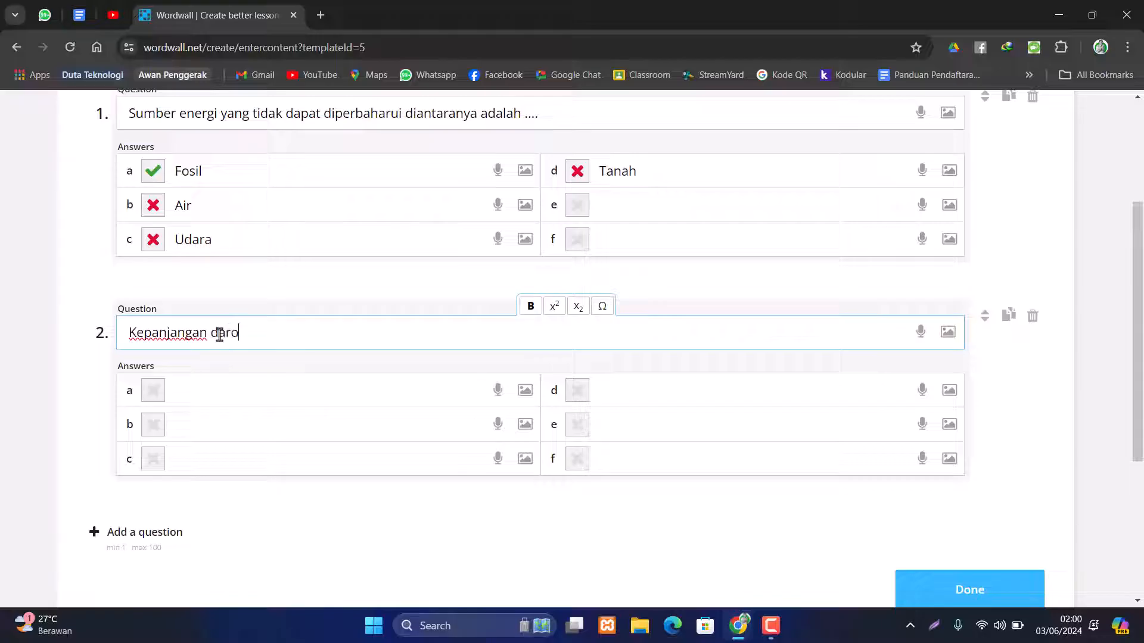
key("BackSpace")
type("i PLTB adalah ")
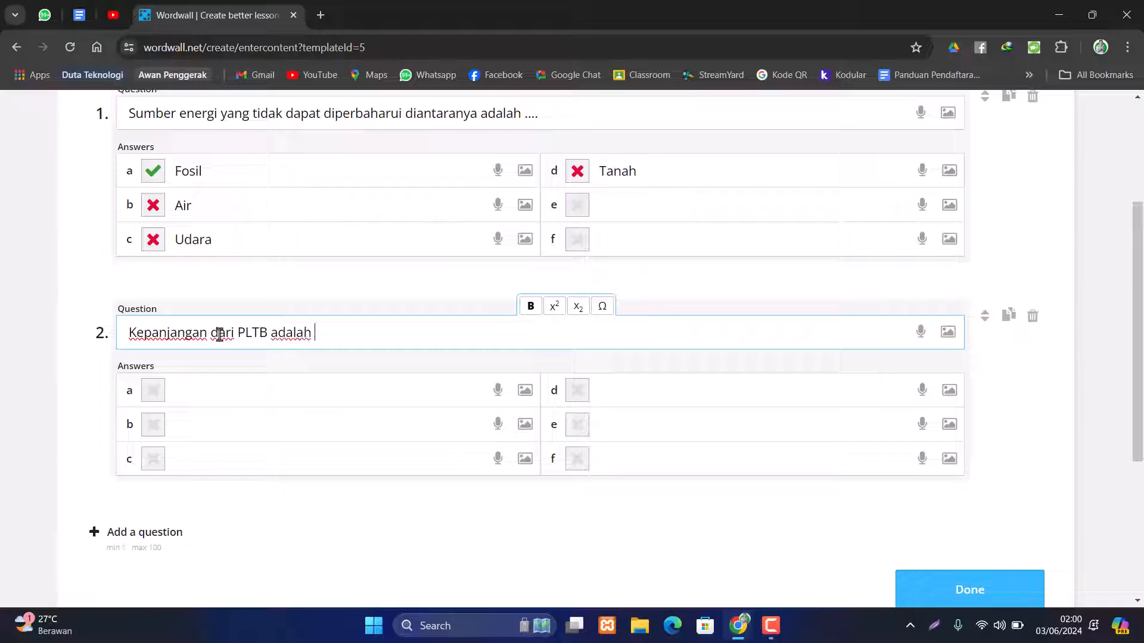
type("....")
Enter "Pembangkit Listrik Tenaga Air" as answer a of question 2 and copy it into answers b and c.
left_click(217, 398)
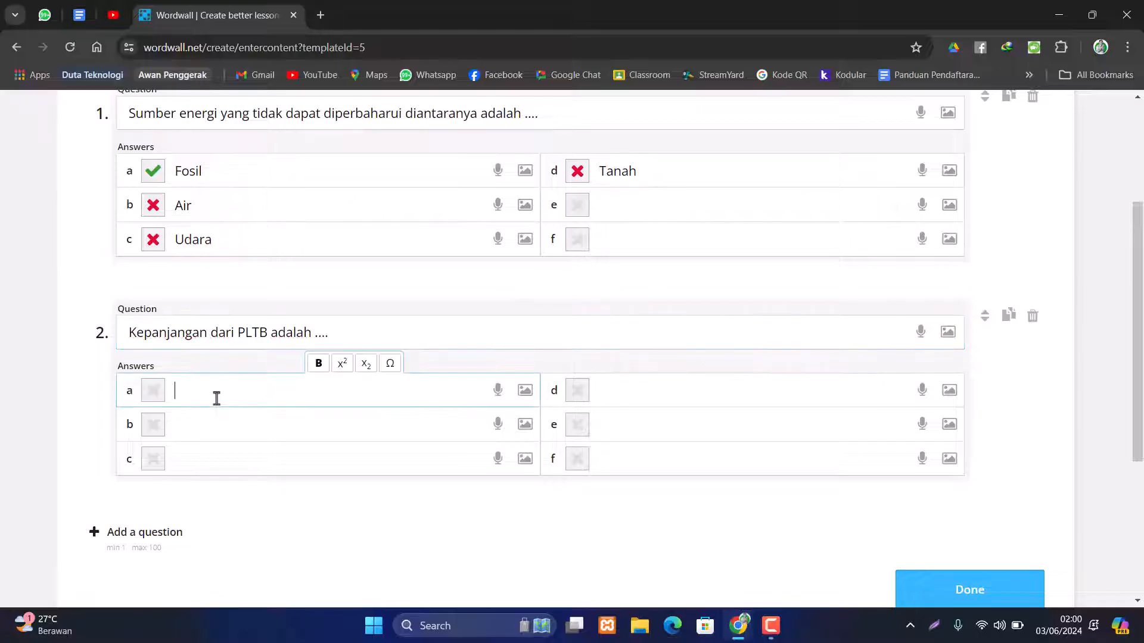
type("Pembangkit Lis")
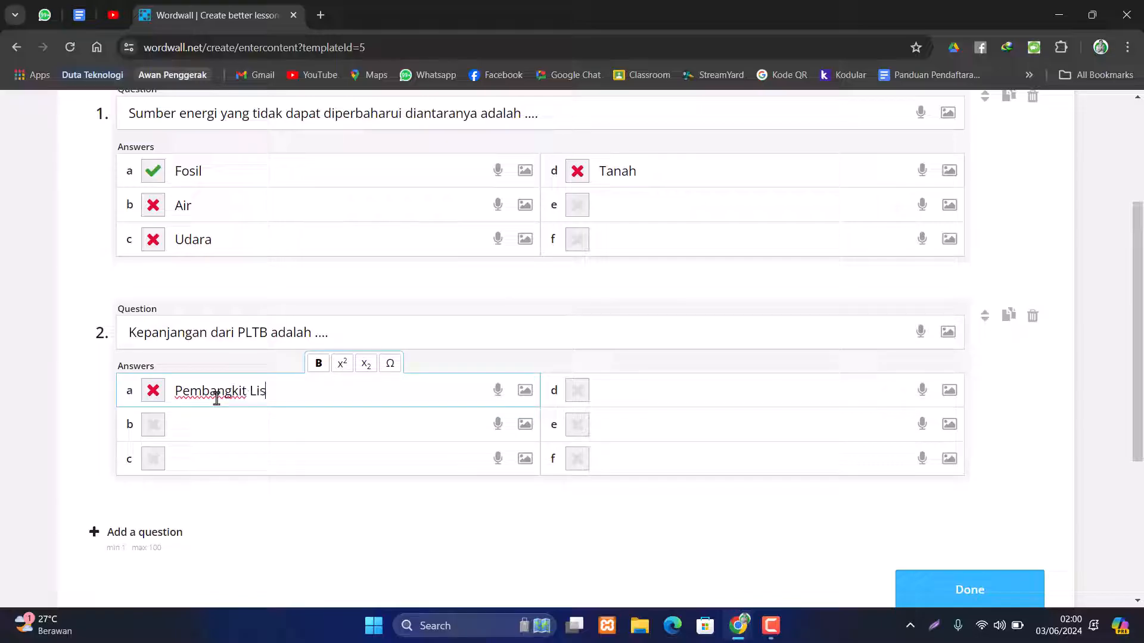
type("trik Tenaga Air")
key("ctrl+a")
key("ctrl+c")
left_click(205, 434)
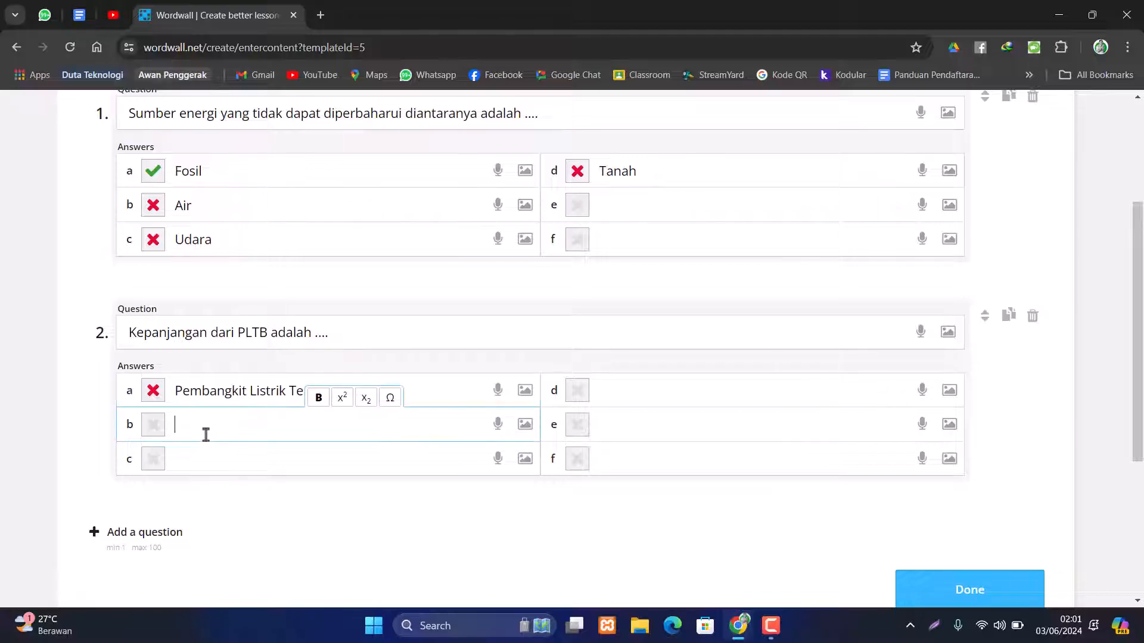
key("ctrl+v")
left_click(216, 465)
key("ctrl+v")
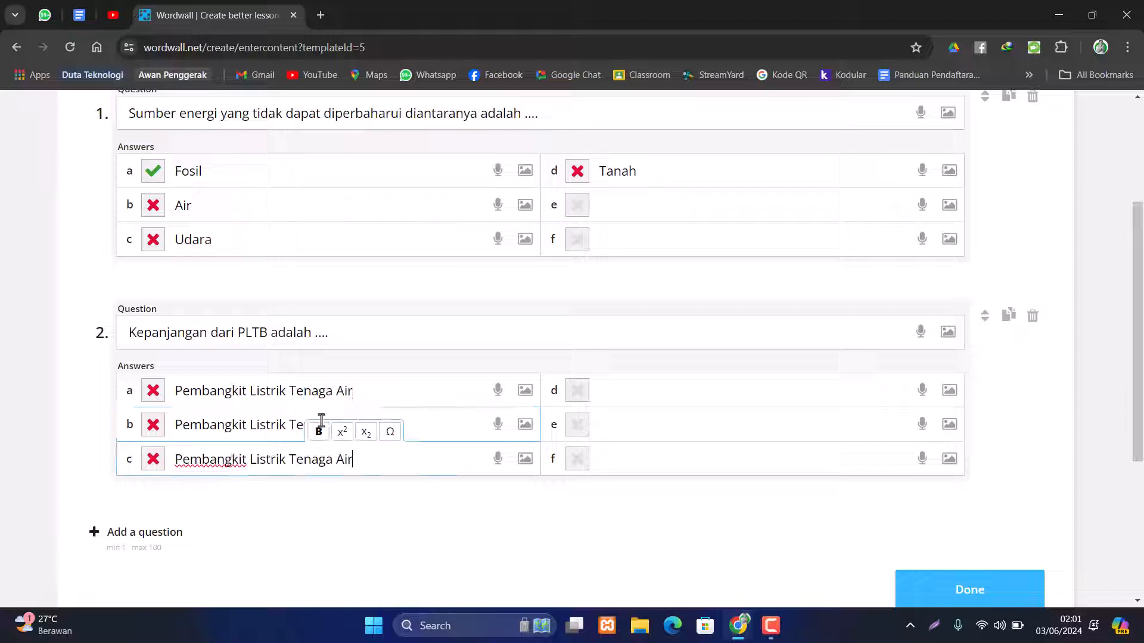
Change the last word of question 2's answer b to "Bumi" and of answer c to "Uap".
left_click(439, 423)
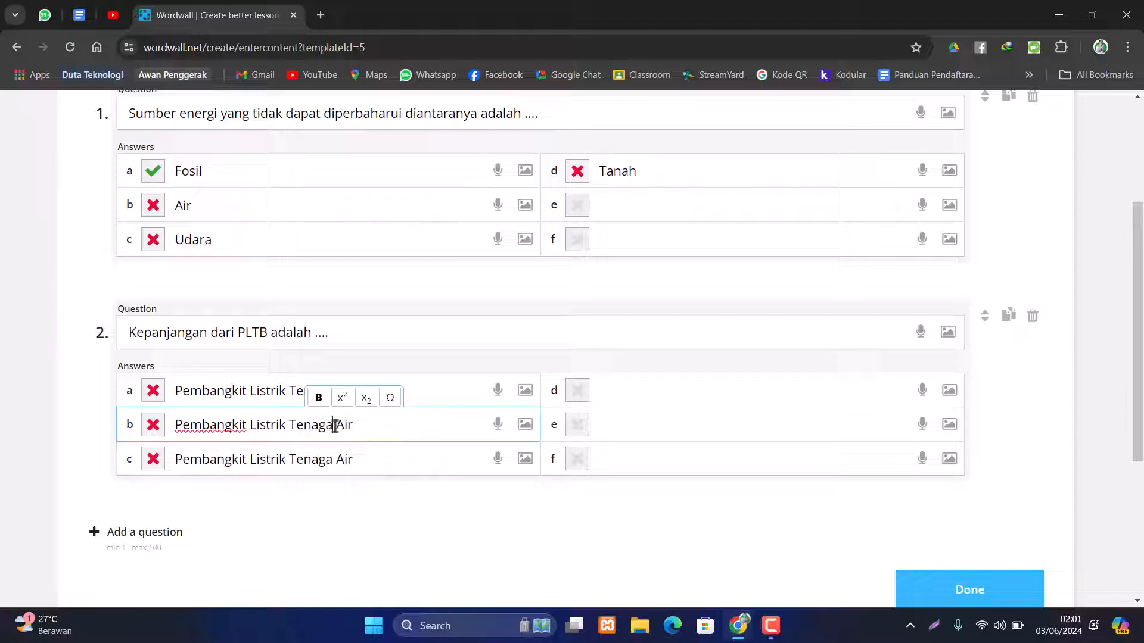
double_click(338, 425)
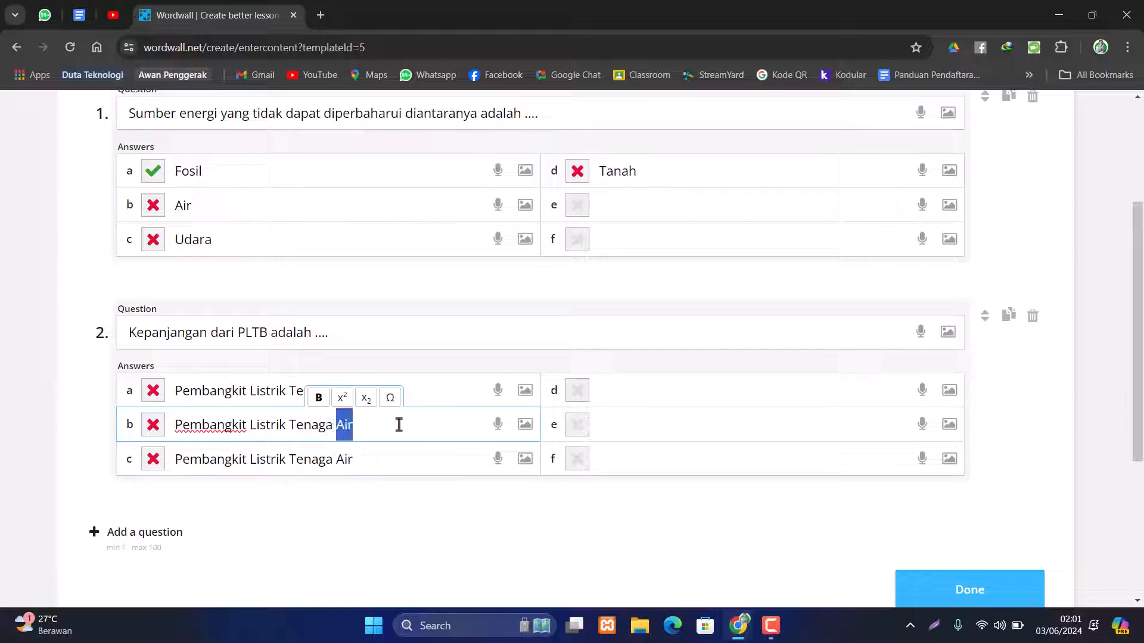
type("Bumi")
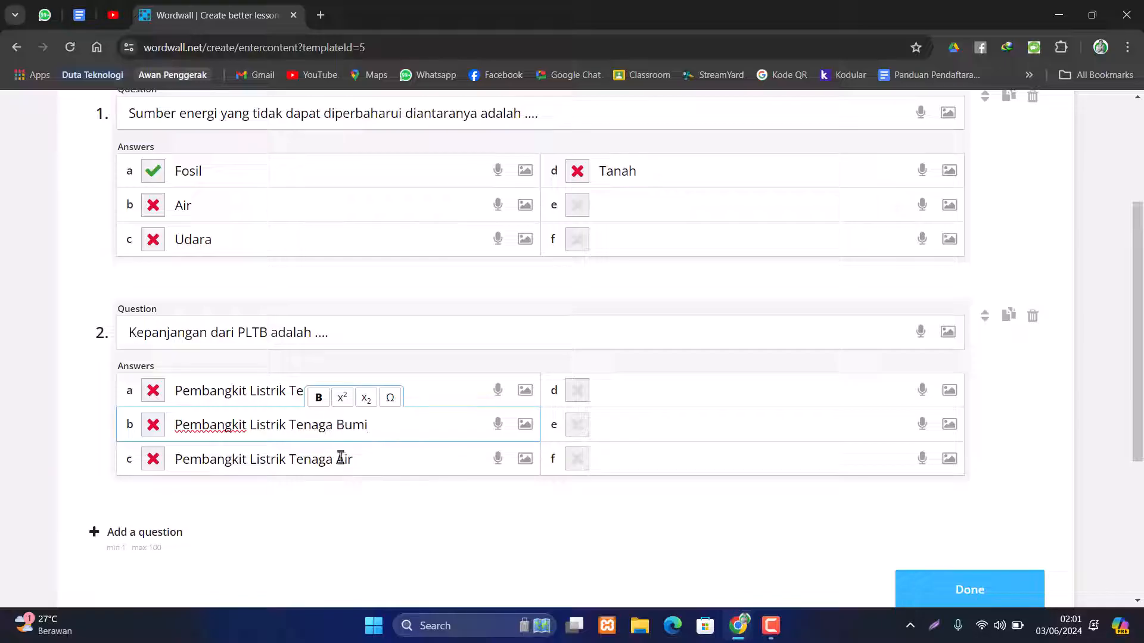
double_click(340, 458)
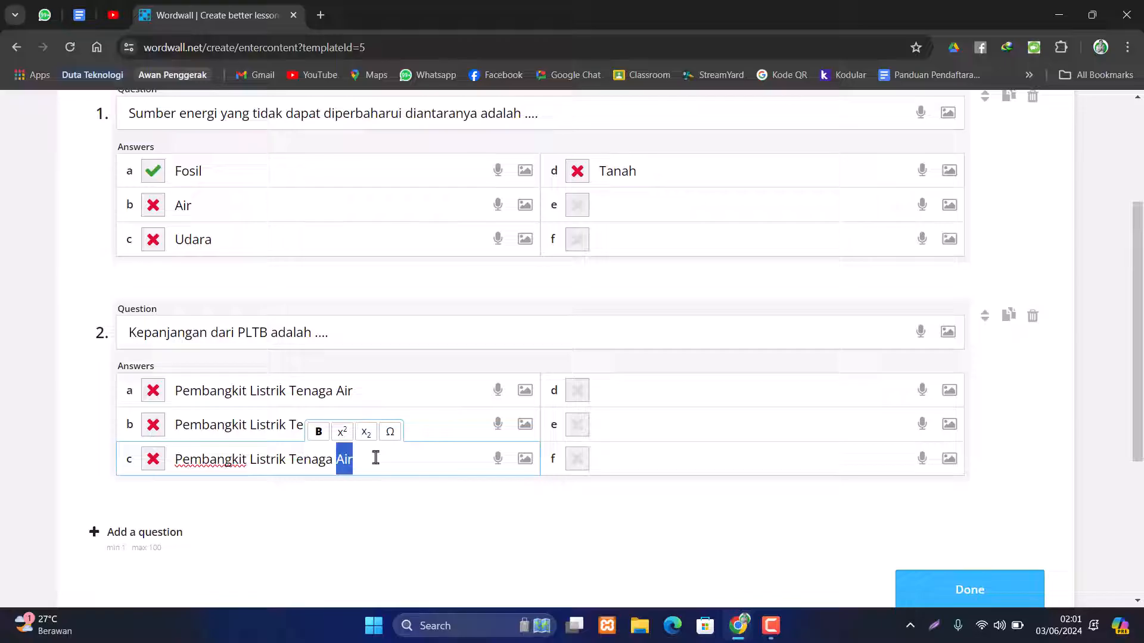
type("Uap")
Fill answer d of question 2 with "Pembangkit Listrik Tenaga Bayu" and mark it as the correct answer.
left_click(625, 388)
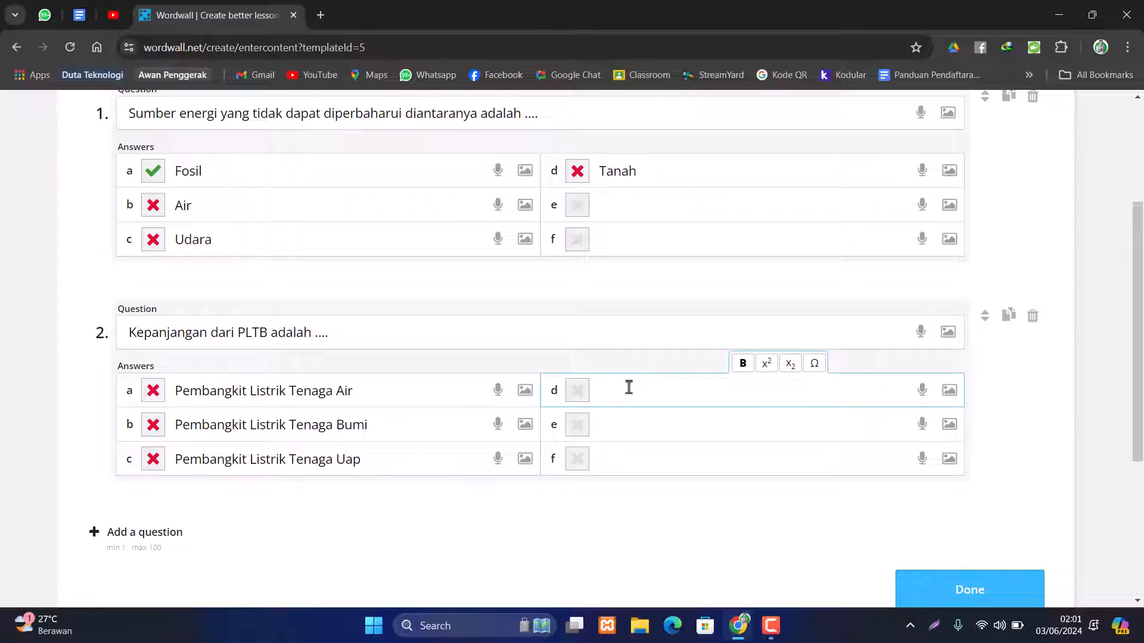
key("ctrl+v")
left_click_drag(758, 390, 791, 391)
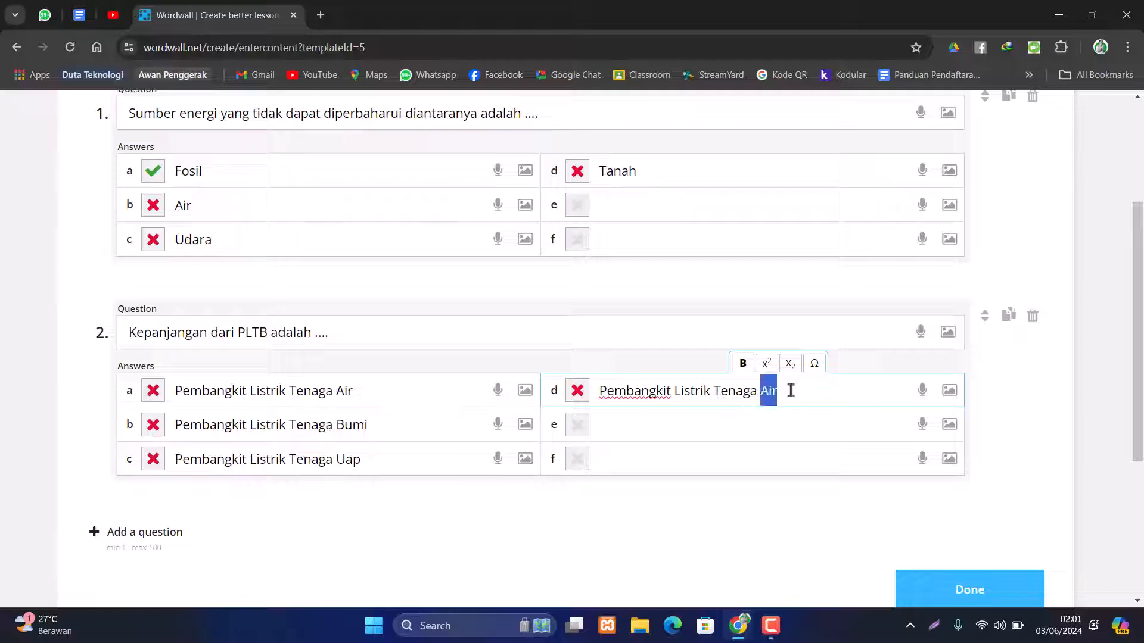
type("Bayu")
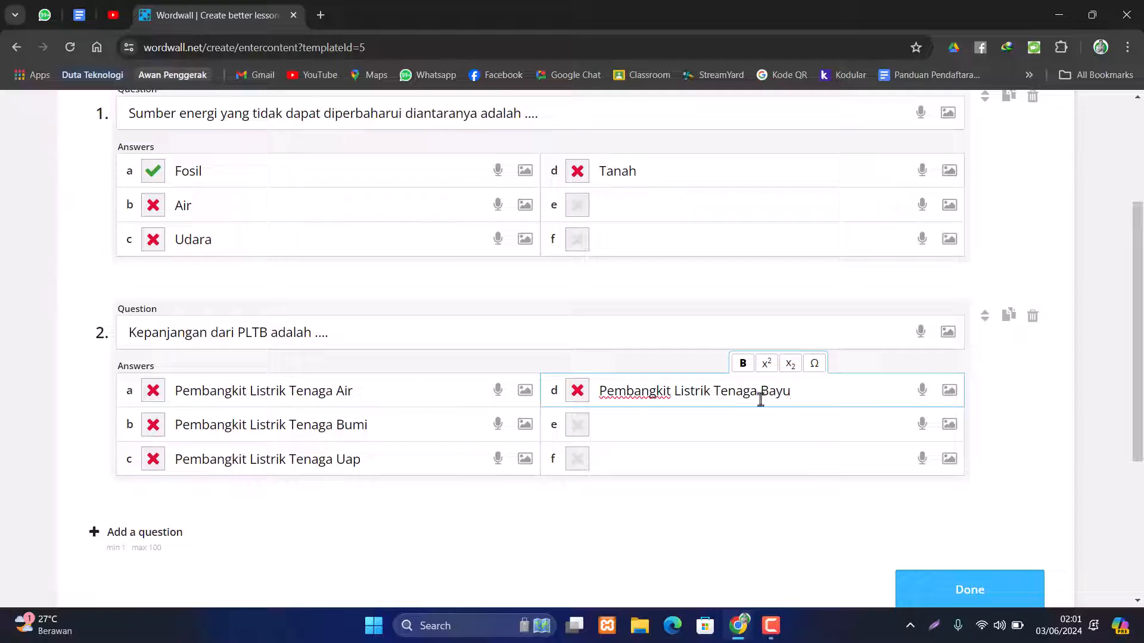
left_click(576, 393)
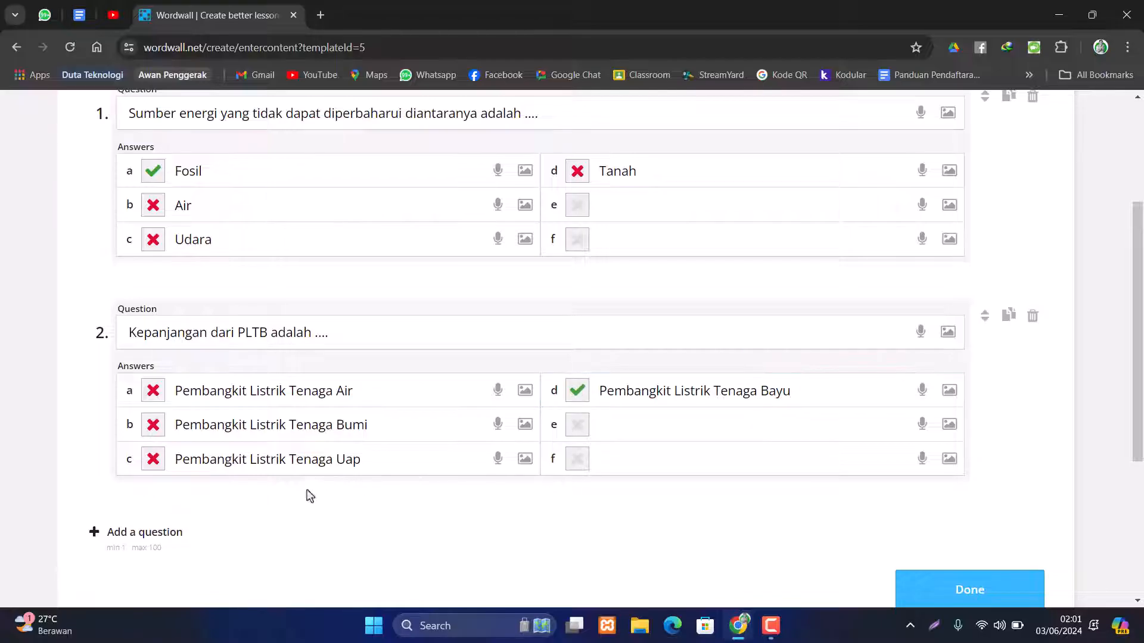
scroll(307, 494, "down", 1)
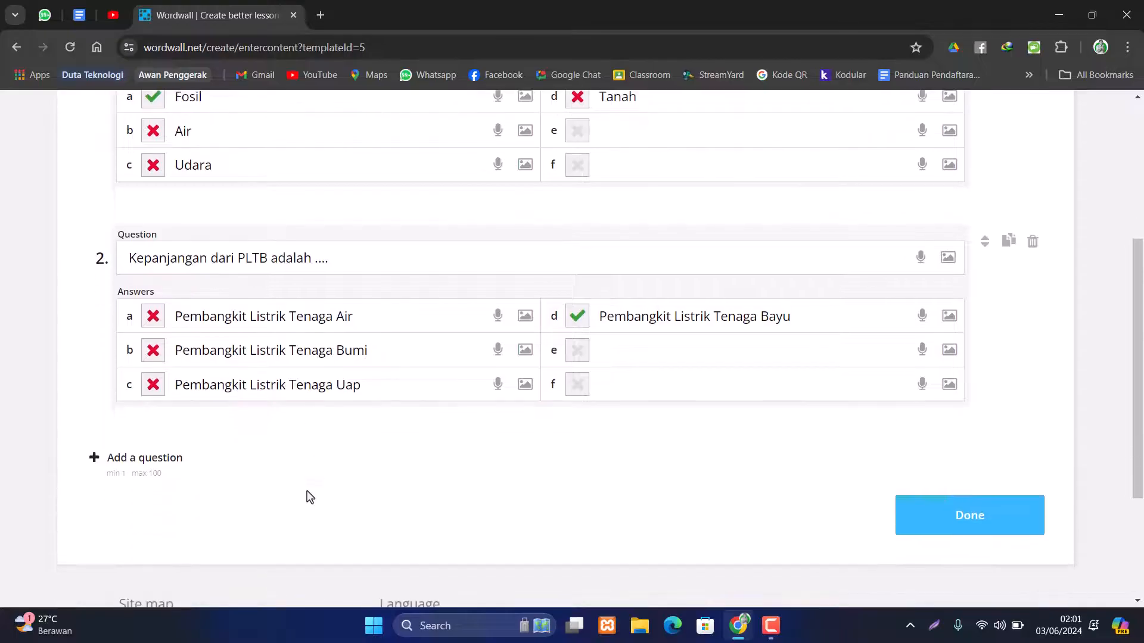
Add a third question and search the image library for "Bendungan Karang kates" to illustrate it.
left_click(162, 459)
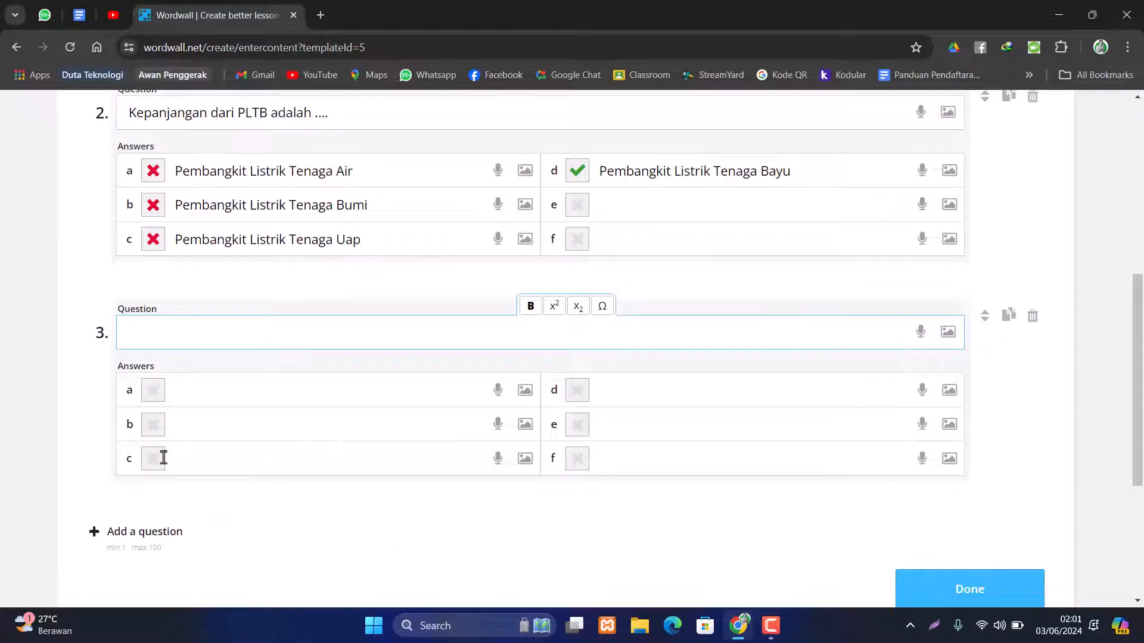
left_click(948, 331)
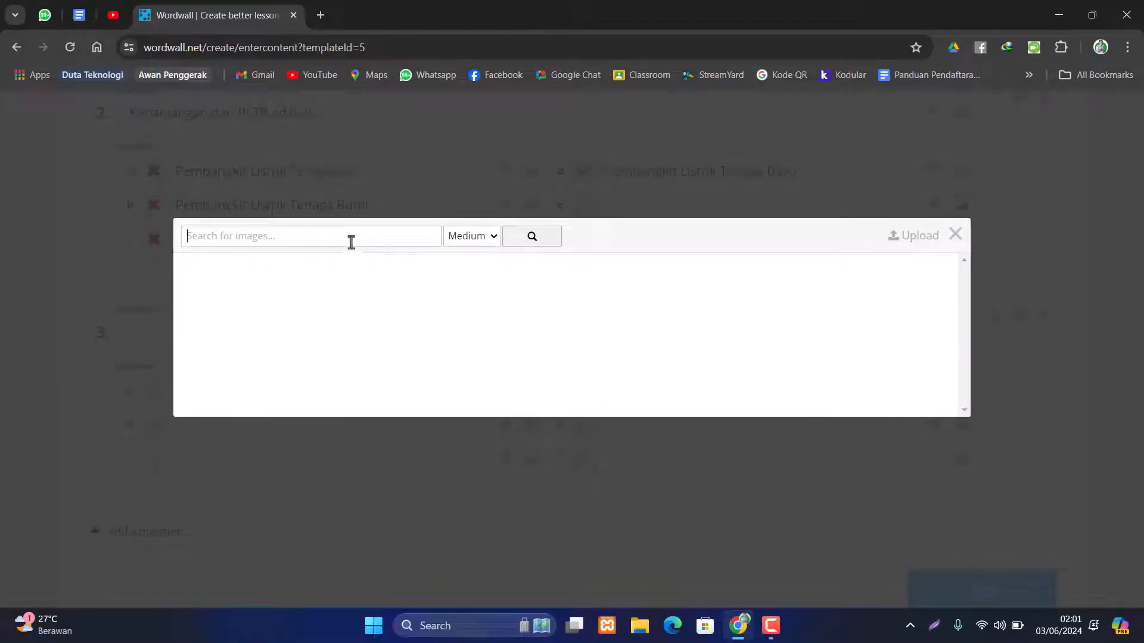
type("Karang k")
type("ates")
type("Bendungan")
key("Return")
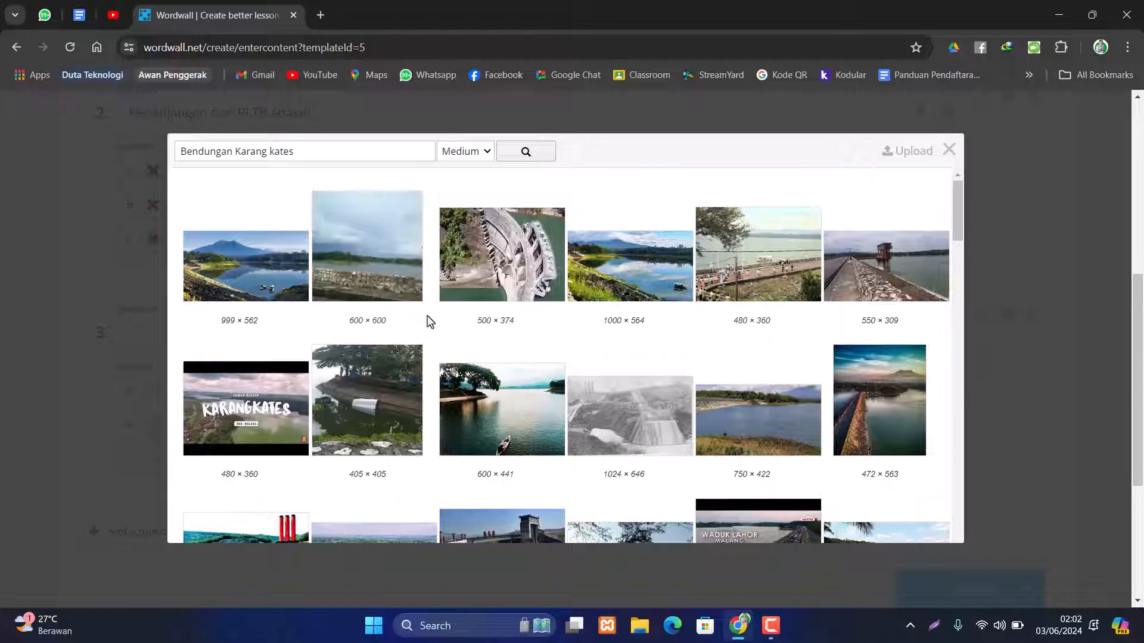
Insert the 675 × 450 dam photo from the search results into question 3.
scroll(430, 324, "down", 3)
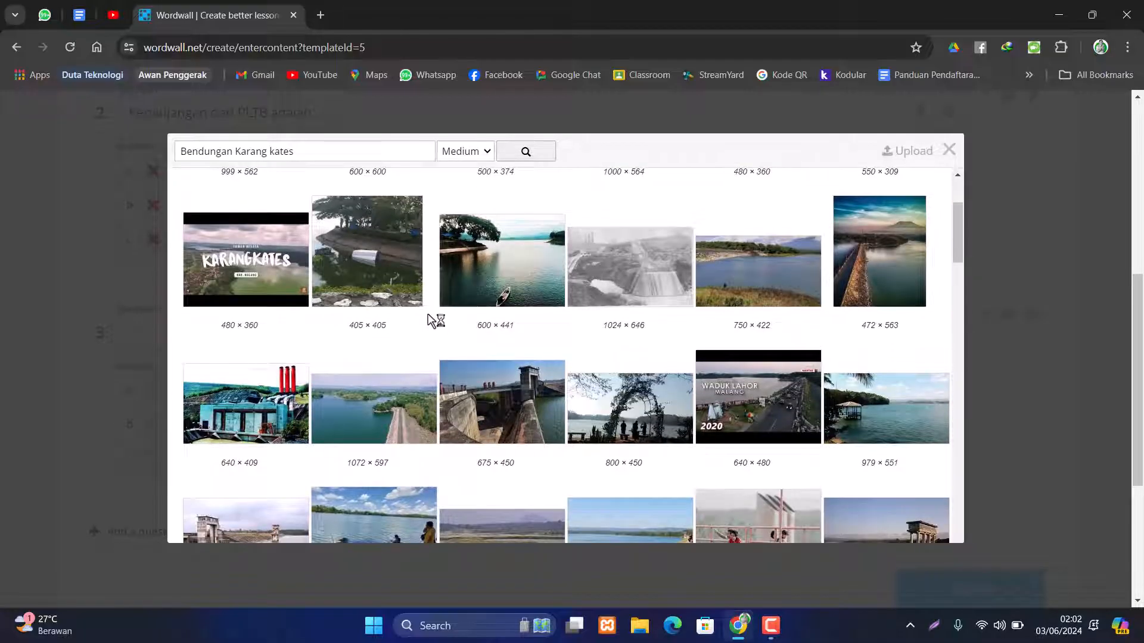
scroll(429, 320, "down", 4)
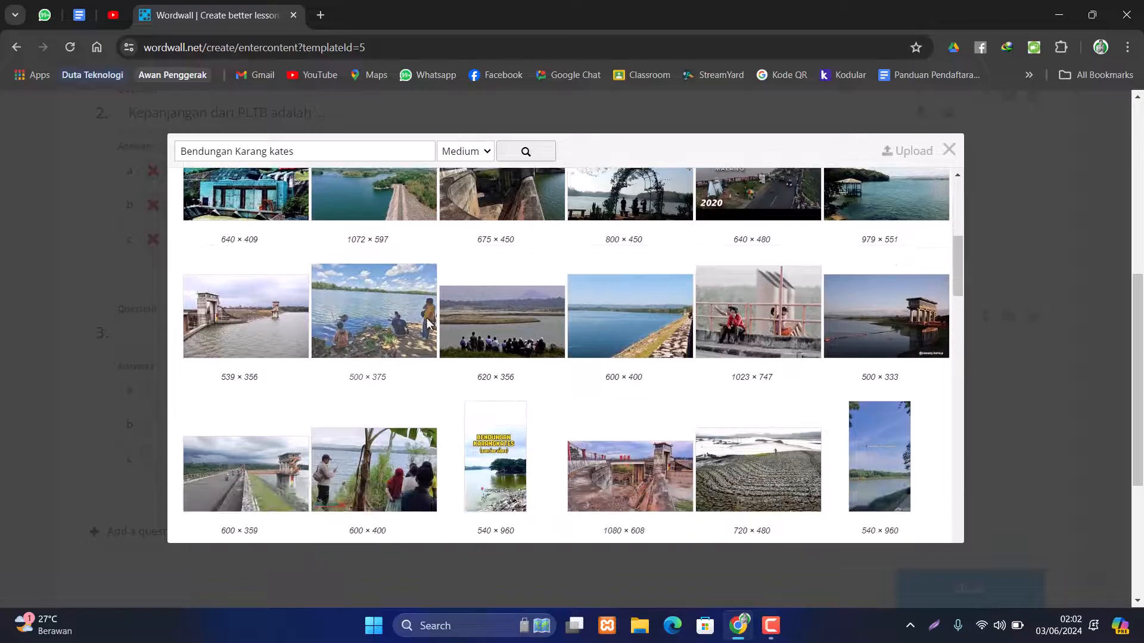
scroll(428, 326, "up", 6)
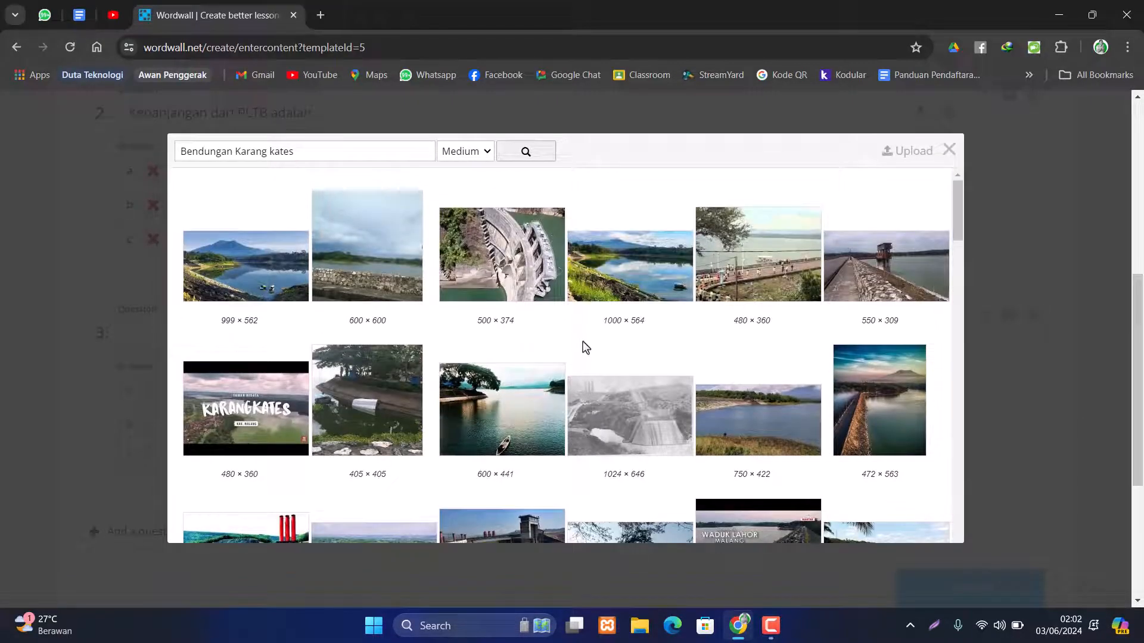
scroll(586, 347, "down", 3)
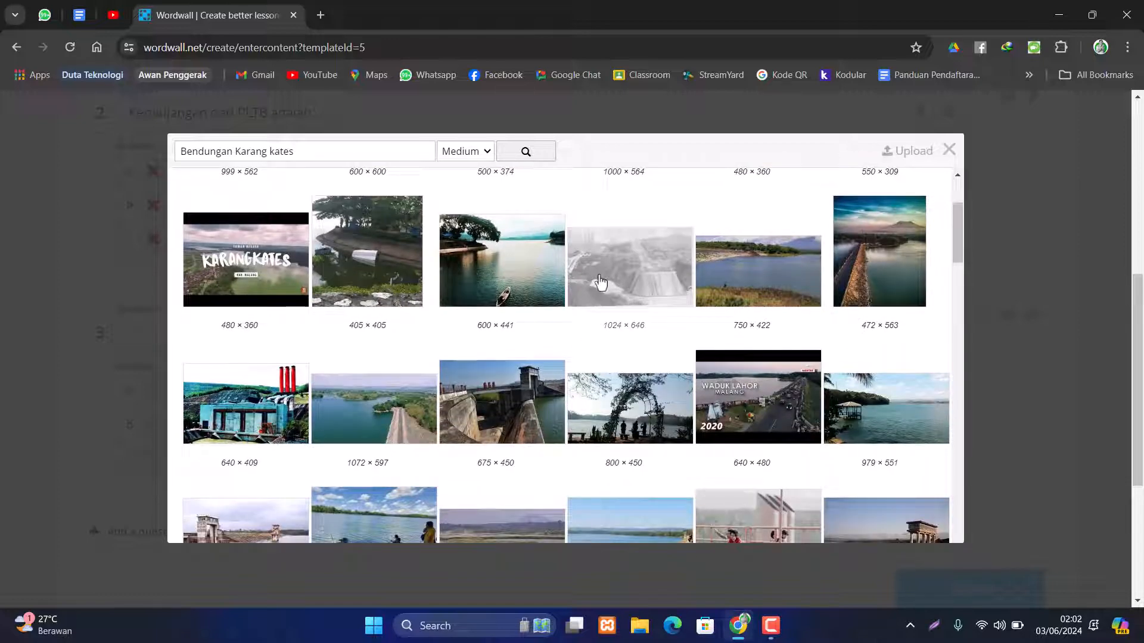
left_click(502, 402)
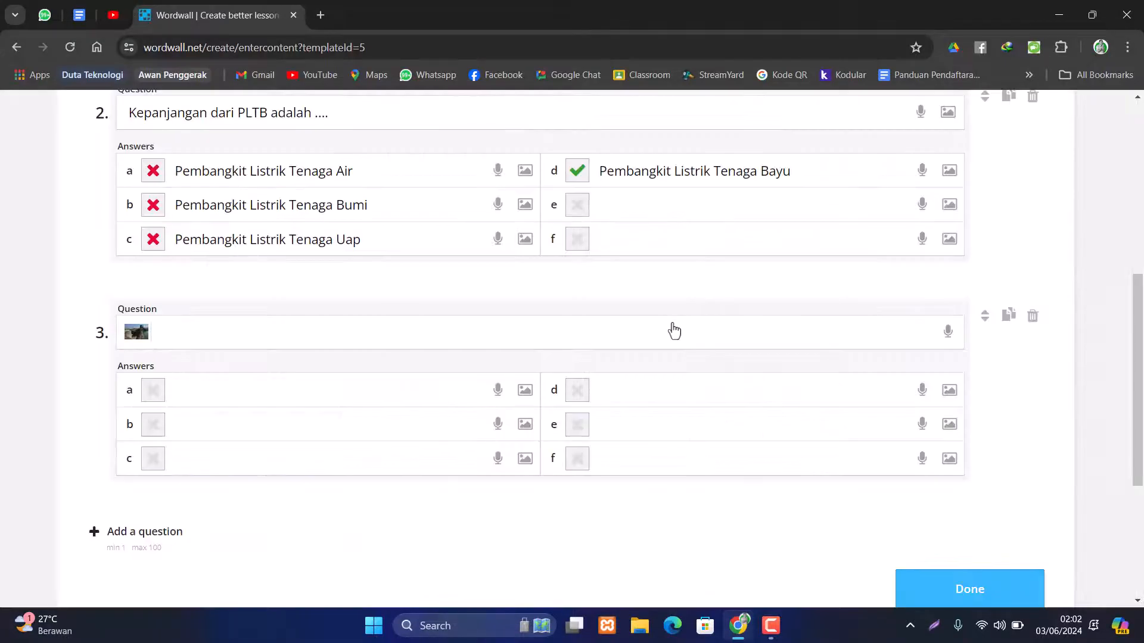
Enter "Bendungan di atas merupakan PLTA yang ada di wilayah ...." as the text of question 3.
left_click(287, 334)
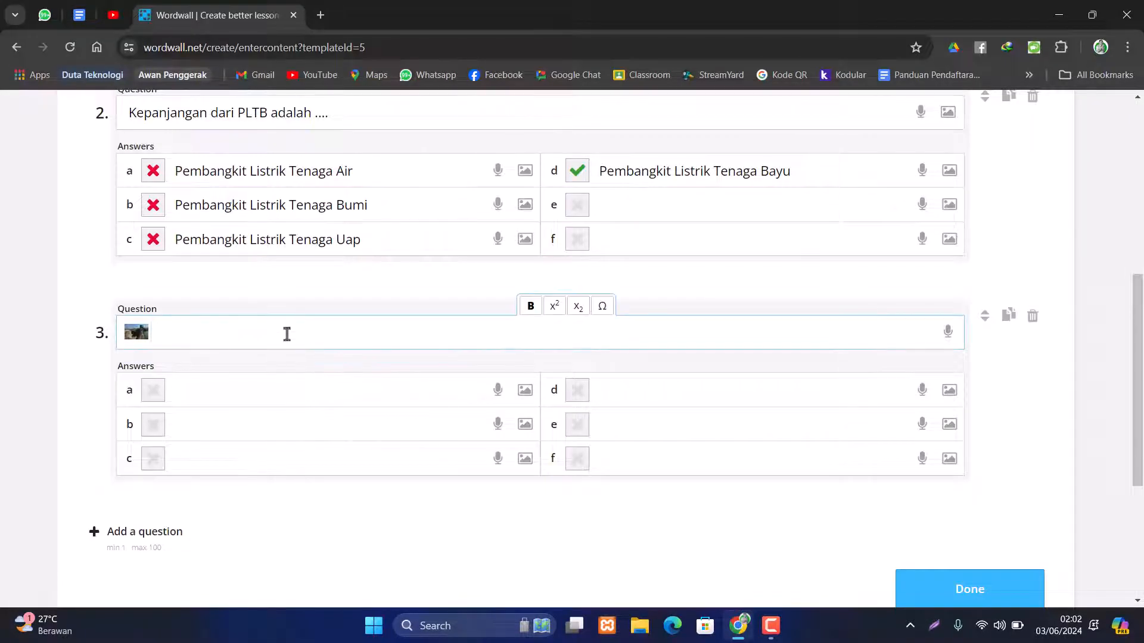
type("Bendungan di atas ")
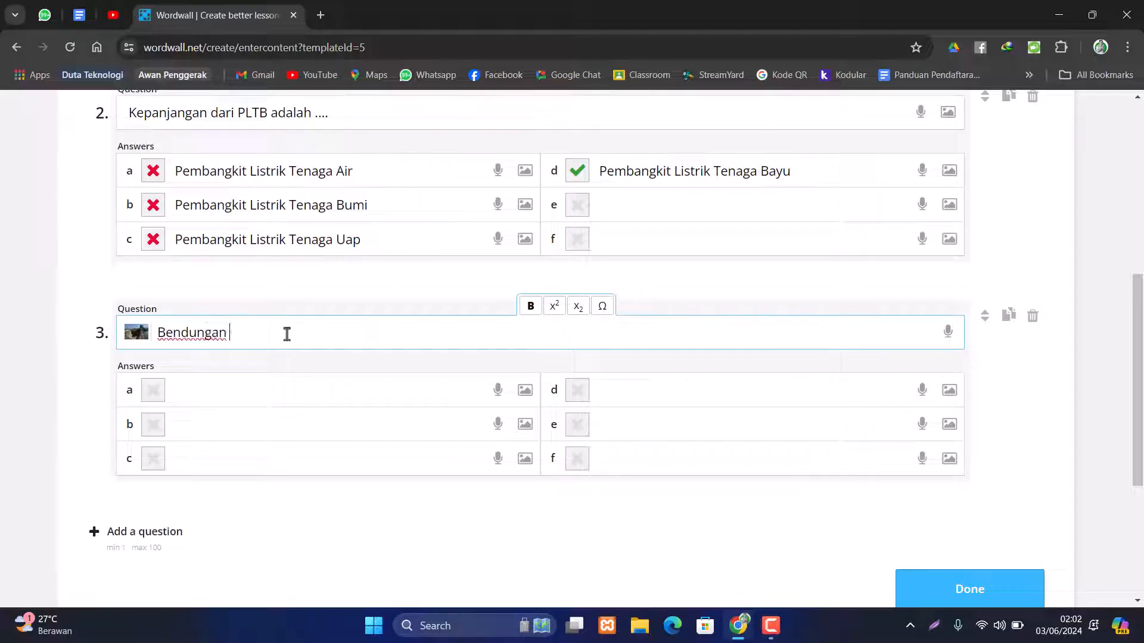
type("merupakan PLTA ")
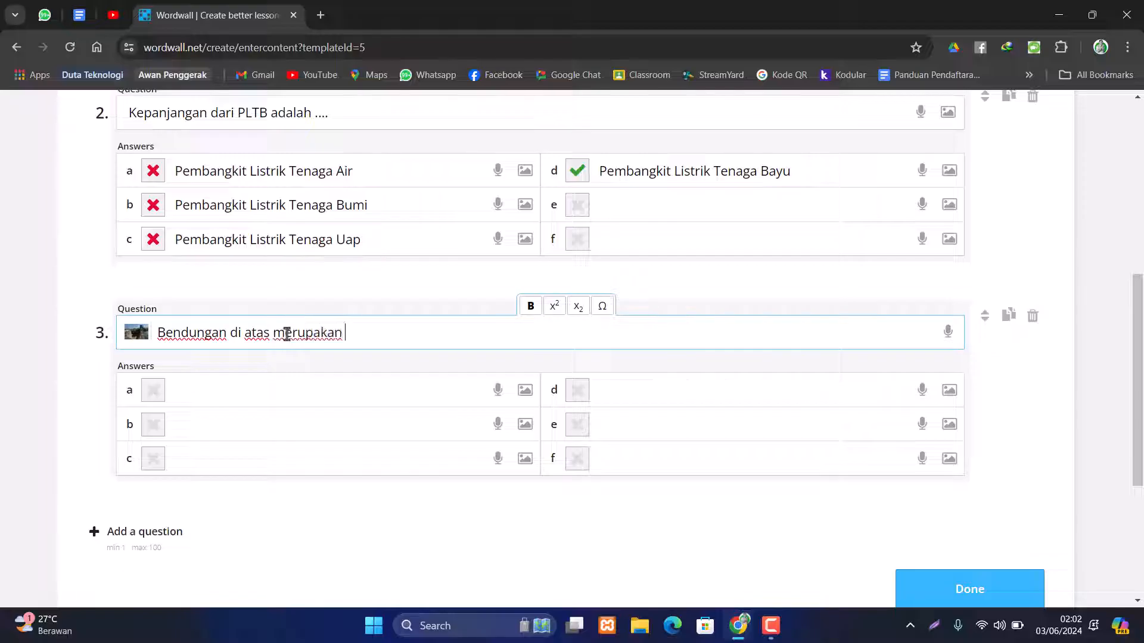
type("yang ada di wilayah ....")
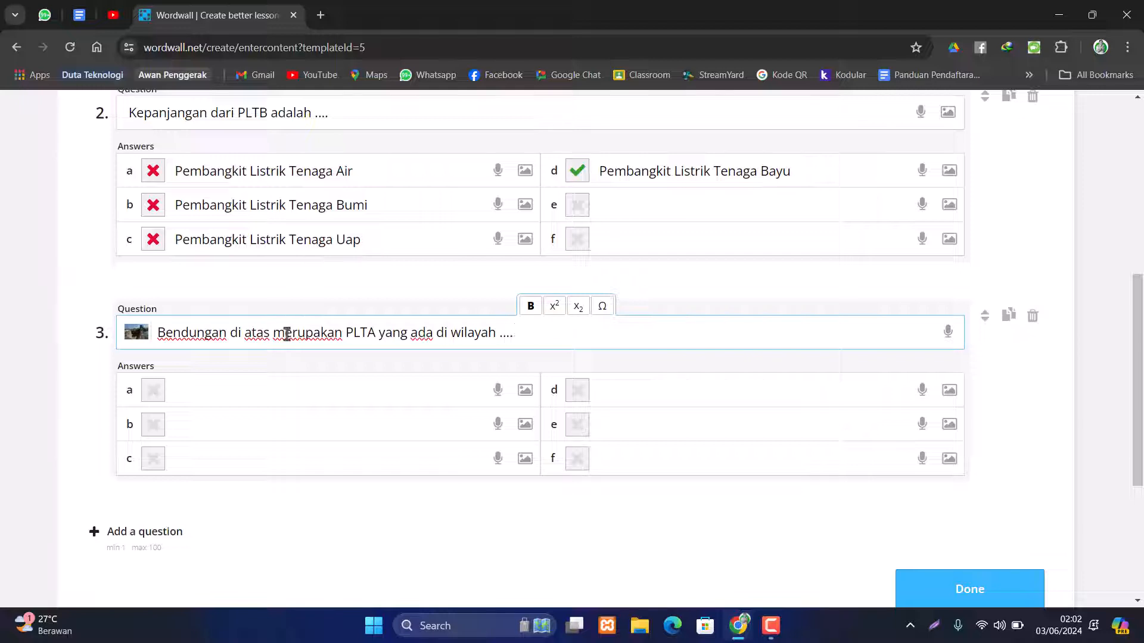
Replace question 3's picture with the 480 × 360 "Karangkates" image from a "Bendungan Karang kates" image search.
left_click(136, 331)
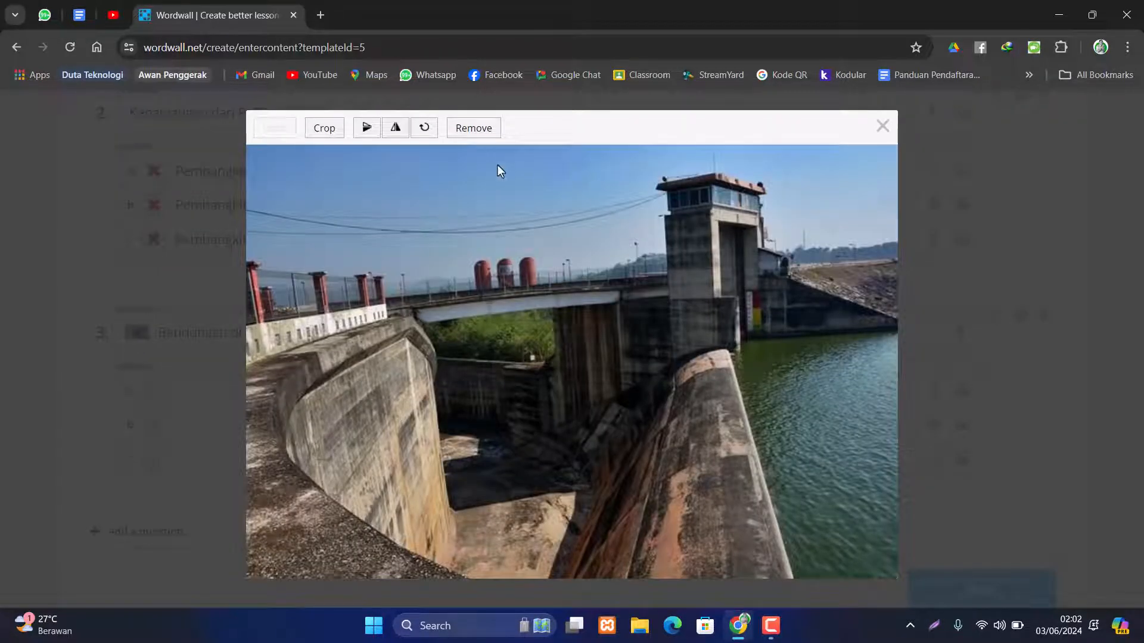
left_click(472, 130)
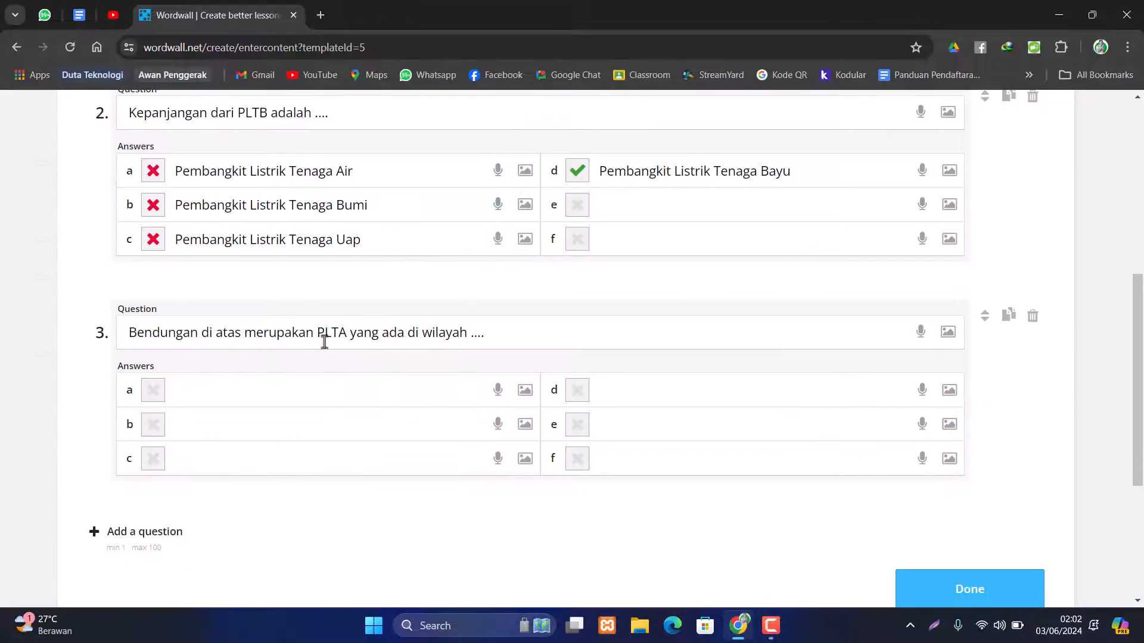
left_click(948, 332)
left_click(334, 238)
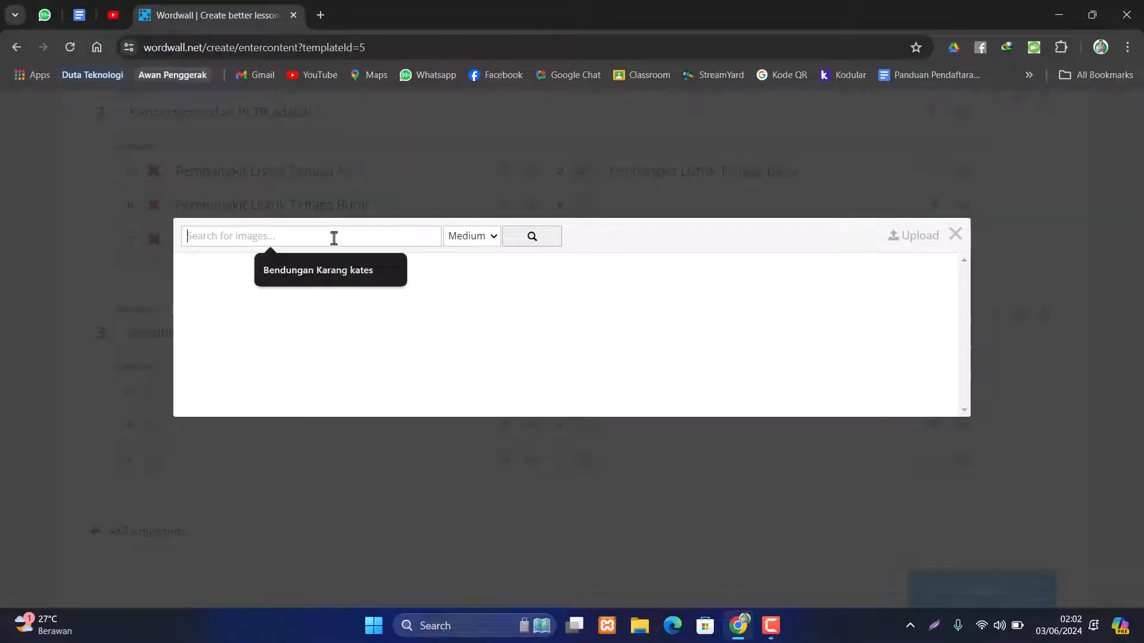
left_click(333, 272)
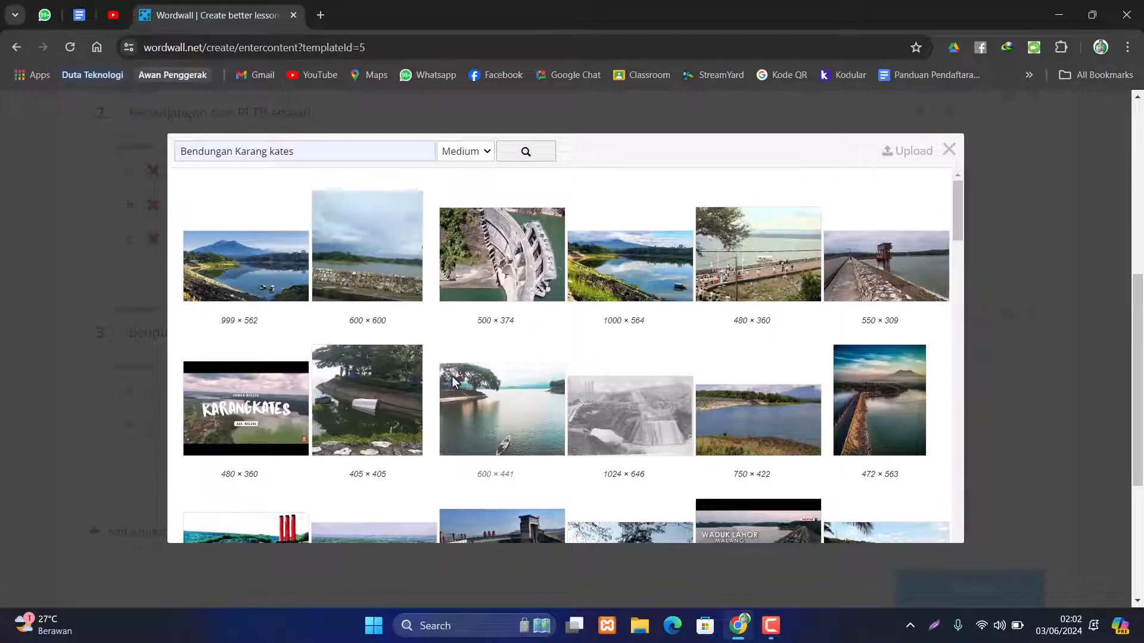
scroll(572, 379, "down", 10)
scroll(582, 384, "up", 10)
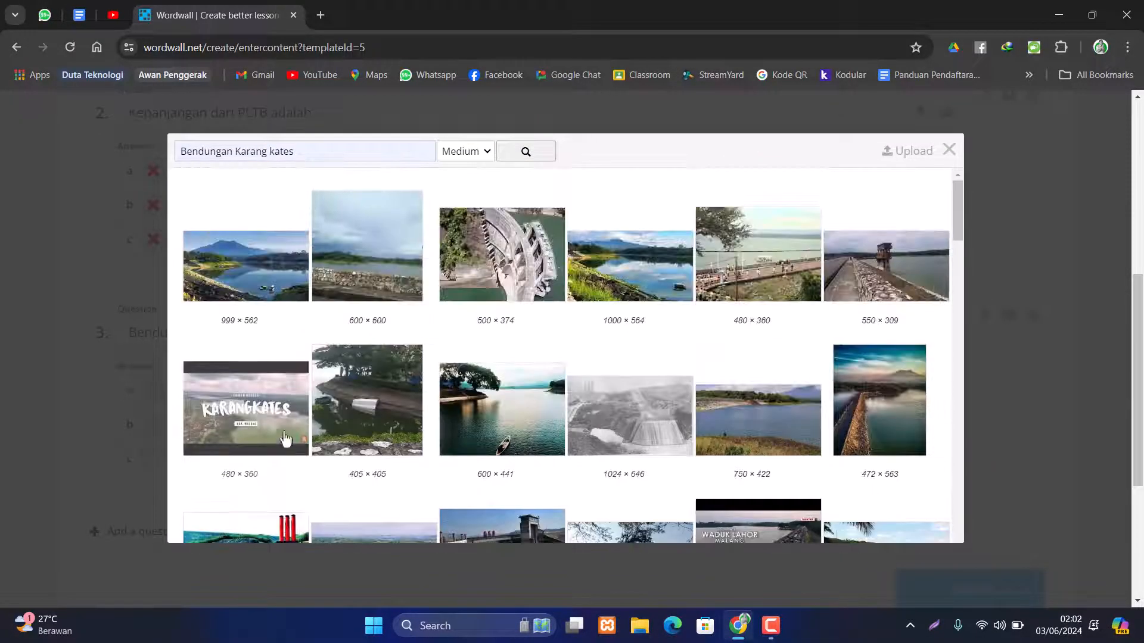
left_click(285, 438)
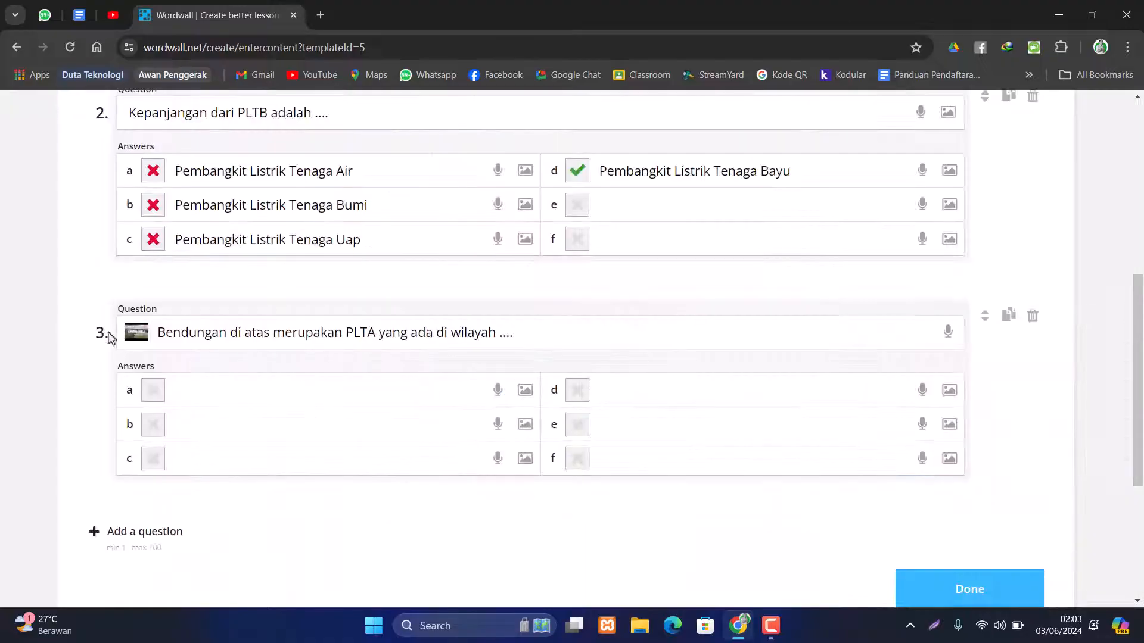
Fill question 3's answers a to d with "Jawa Tengah", "Jawa Timur", "Bali" and "Sulawesi Selatan", marking "Jawa Timur" as correct.
left_click(236, 398)
left_click(211, 439)
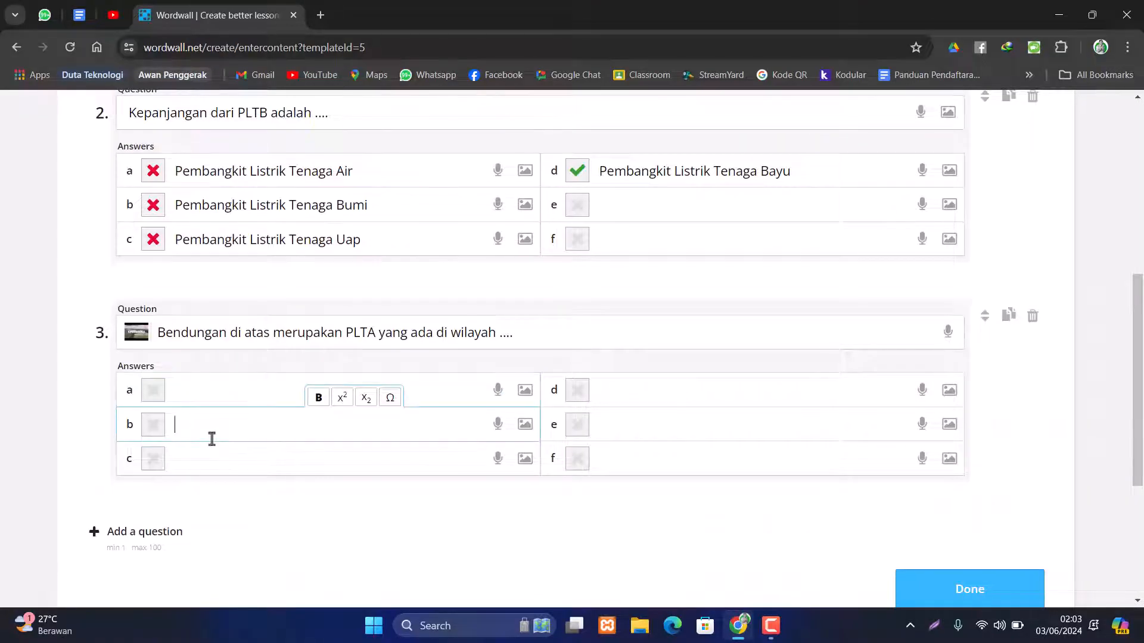
type("Jawa Timur")
left_click(212, 391)
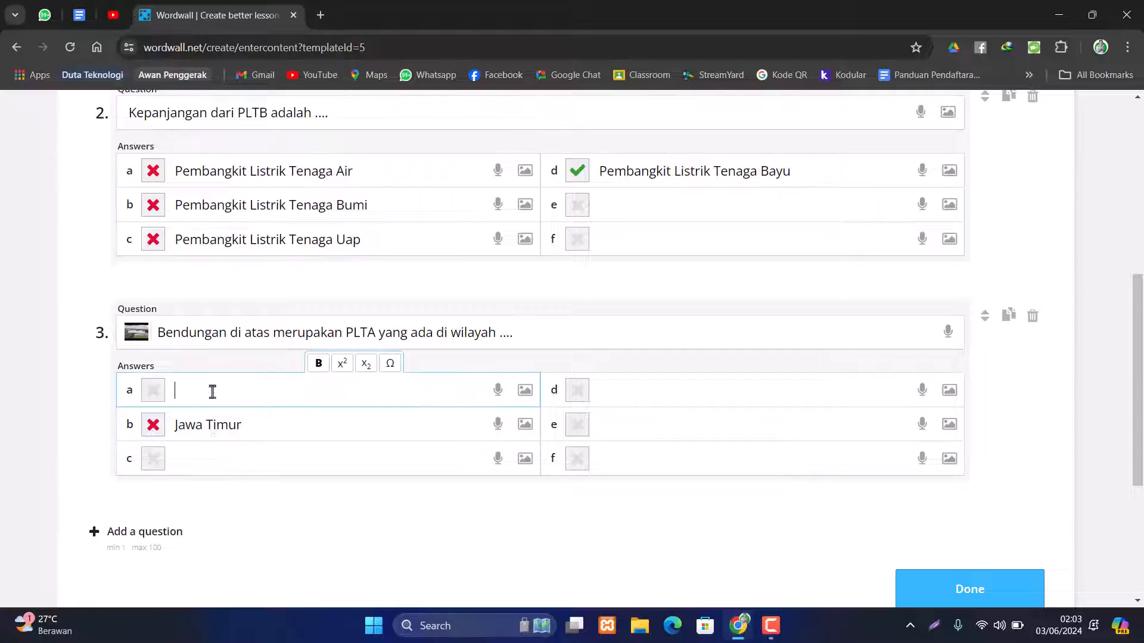
type("Jawa Tengah")
left_click(195, 467)
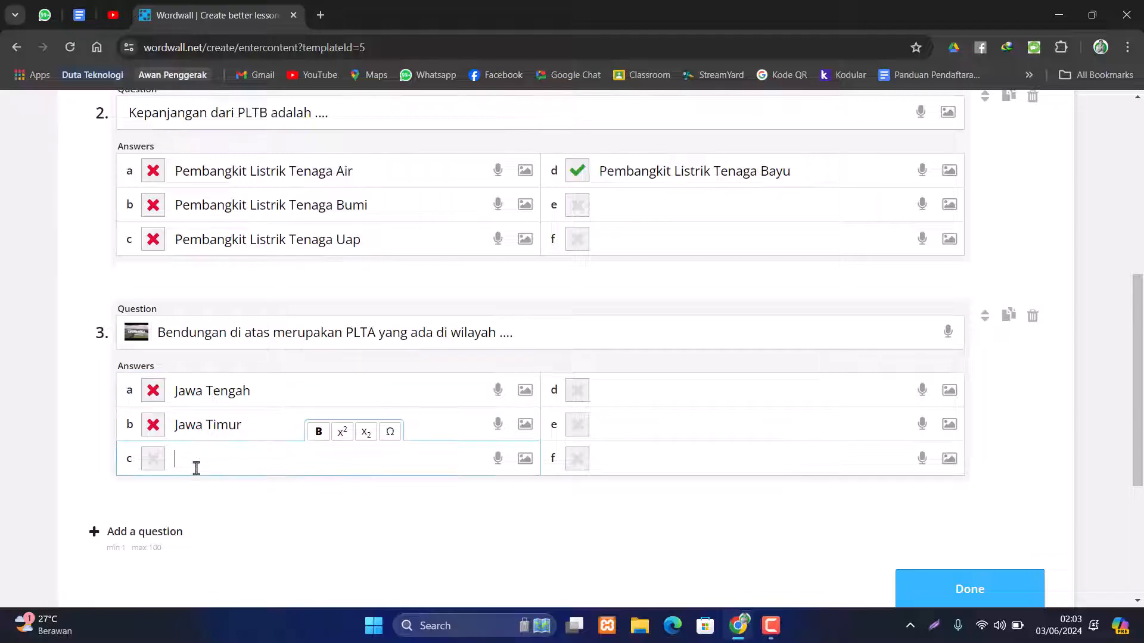
type("Bali")
left_click(614, 398)
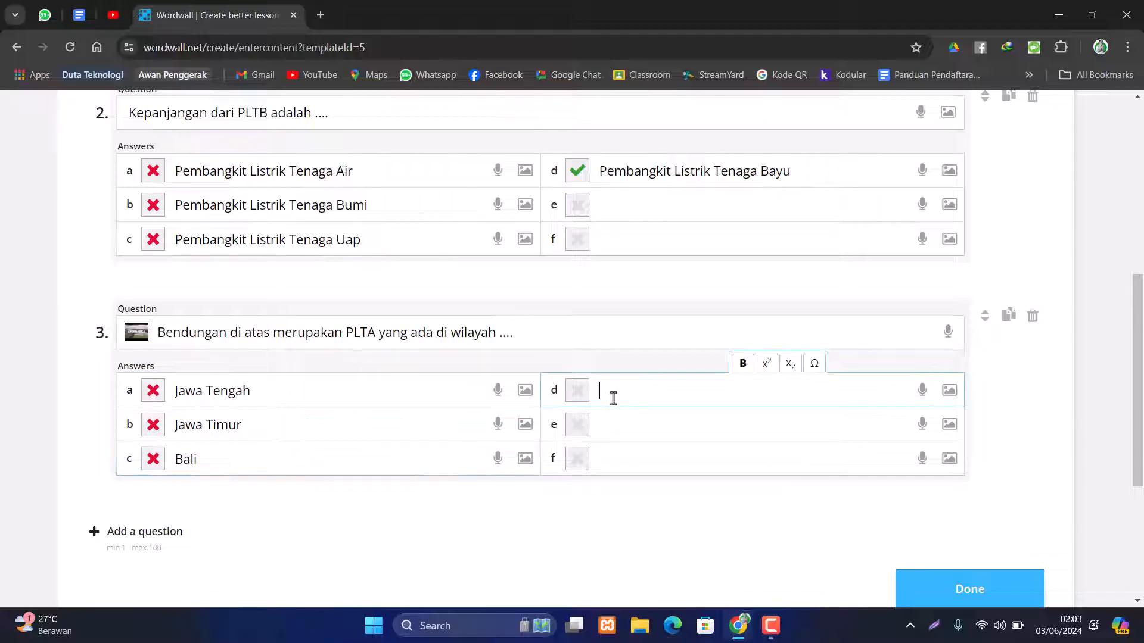
type("Sulawesi Selatan")
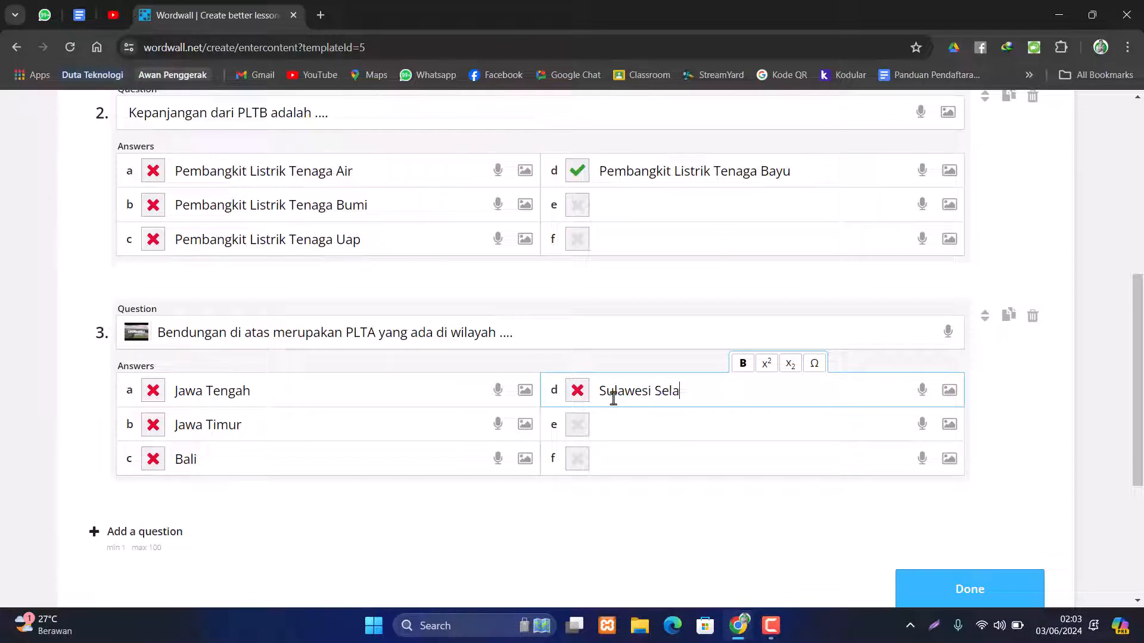
left_click(154, 425)
Review the three questions and finish the quiz content so the activity is created.
scroll(248, 462, "down", 2)
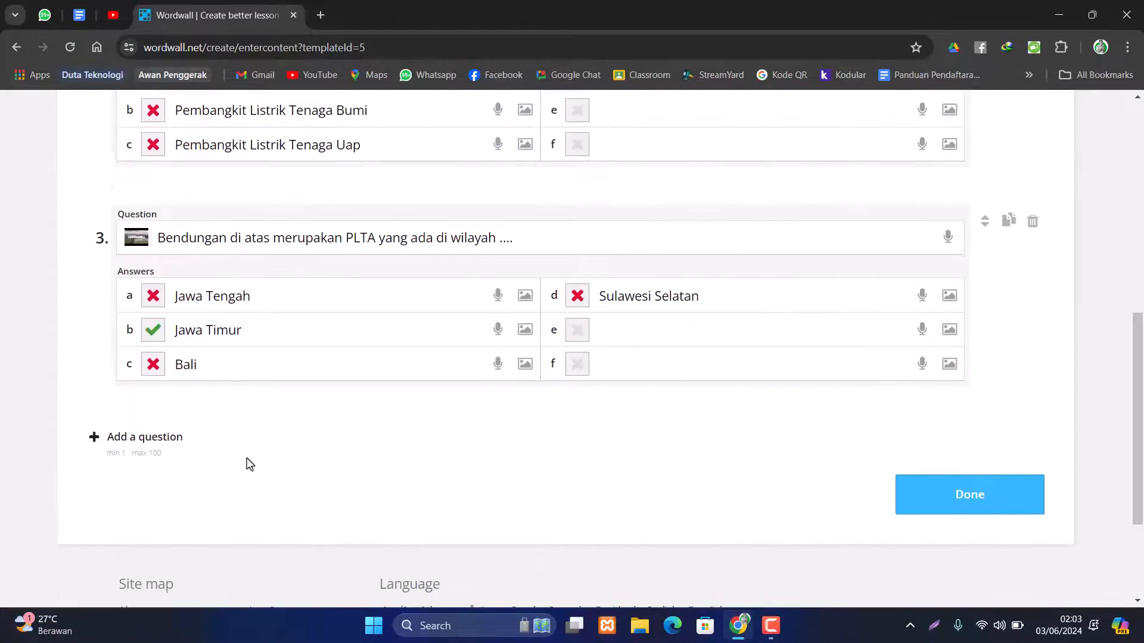
scroll(248, 462, "up", 8)
scroll(247, 462, "down", 6)
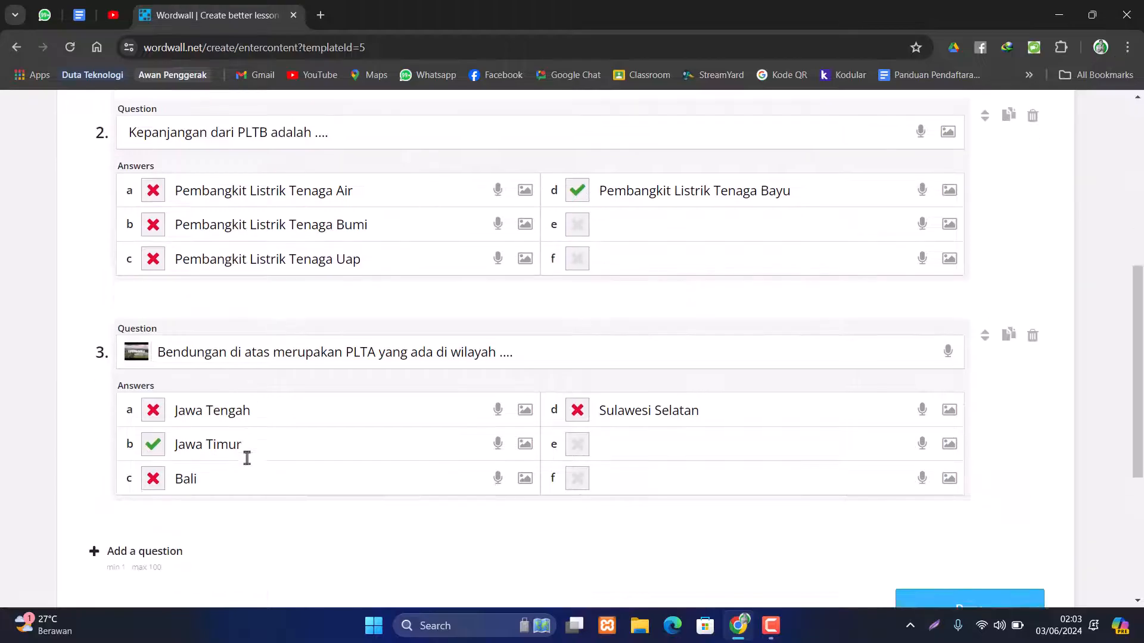
scroll(247, 459, "down", 4)
scroll(255, 467, "up", 3)
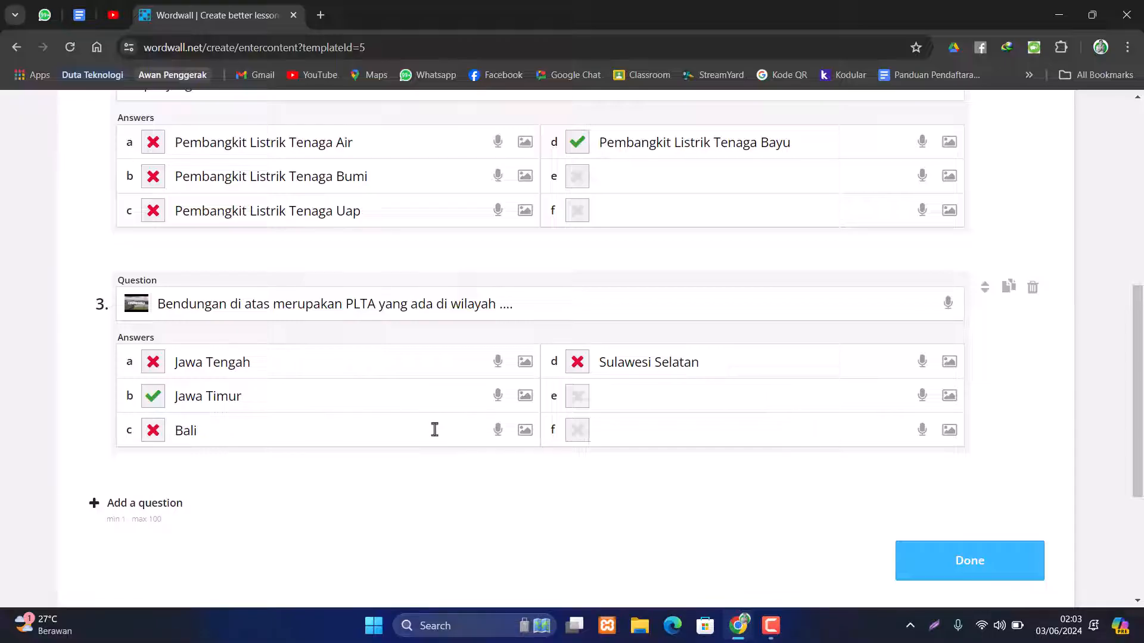
scroll(435, 430, "up", 8)
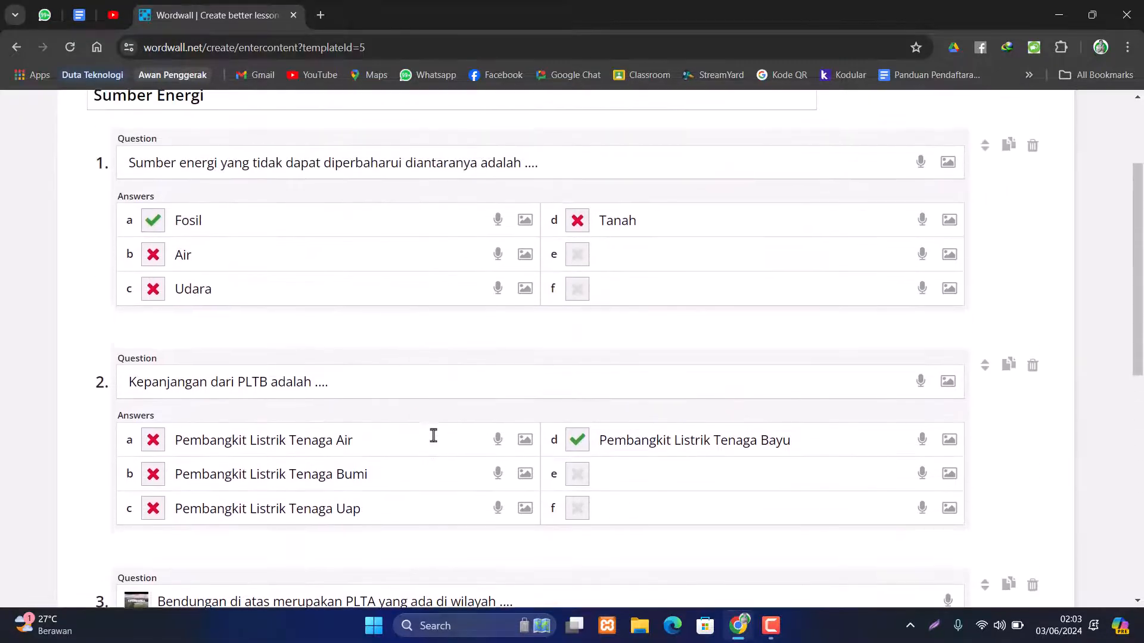
scroll(437, 444, "down", 10)
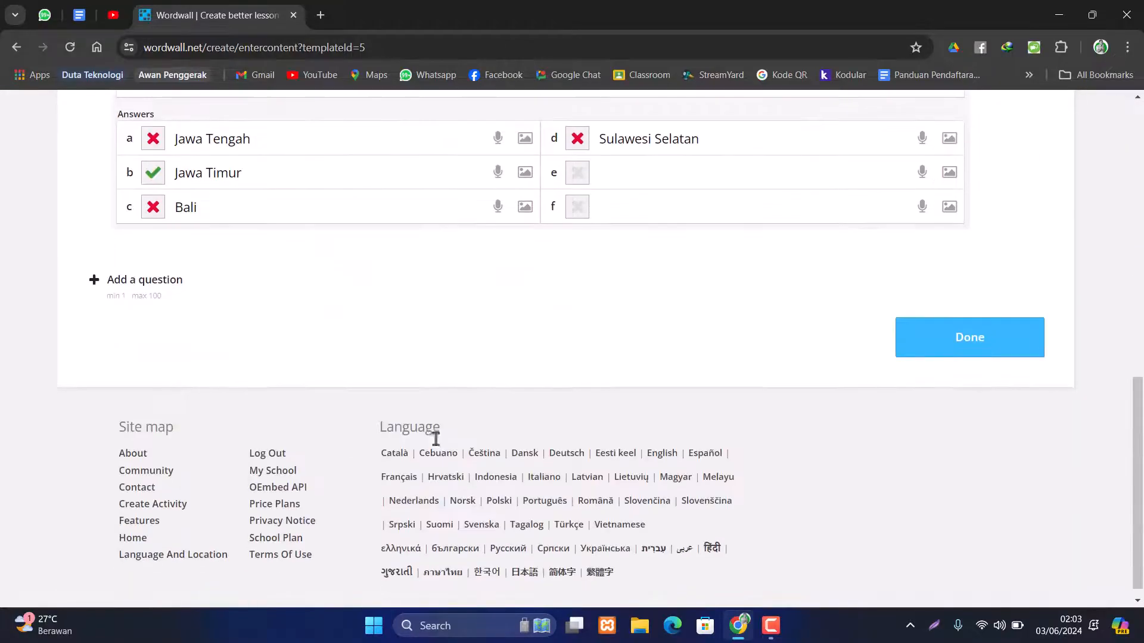
left_click(945, 345)
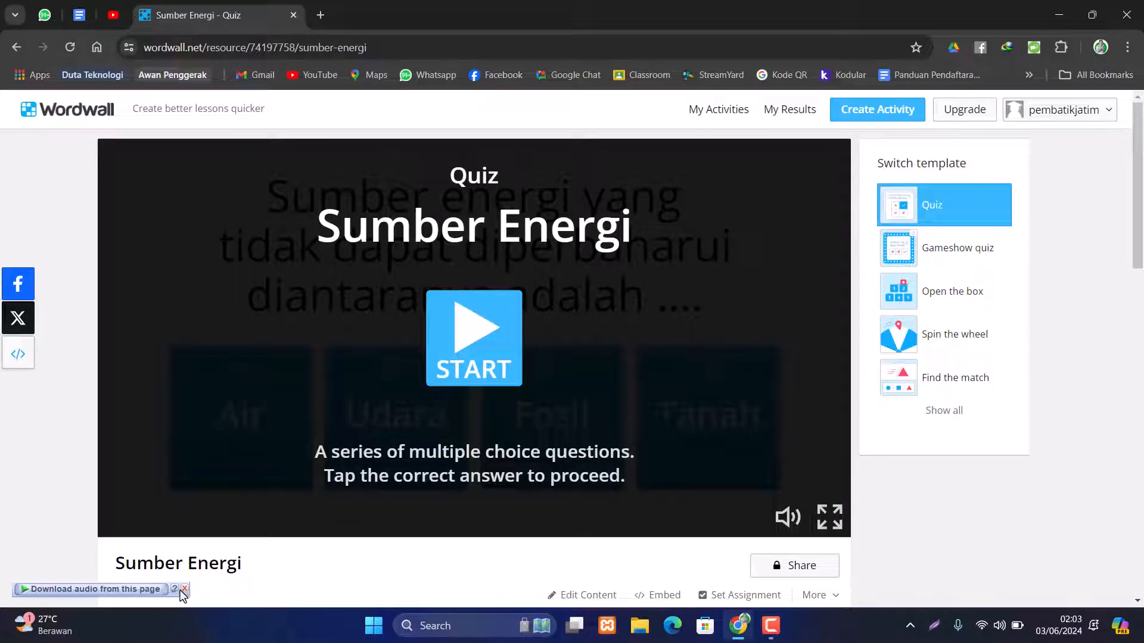
Dismiss the audio-download overlay and examine the quiz page's start screen, visual styles, font and timer options.
left_click(184, 588)
scroll(349, 459, "down", 3)
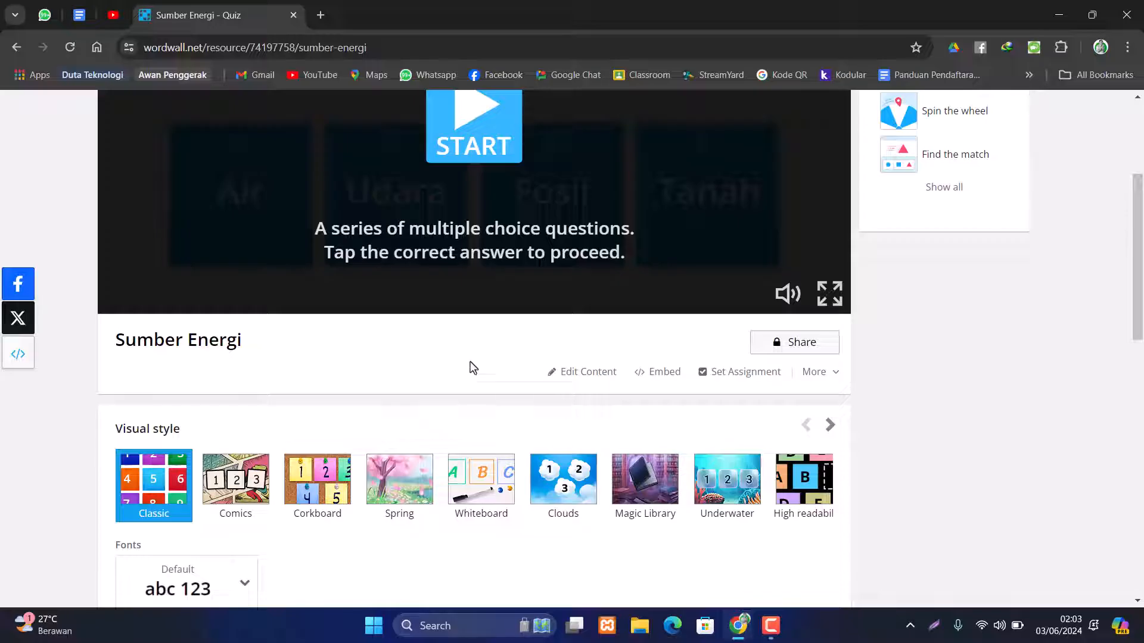
scroll(474, 368, "down", 3)
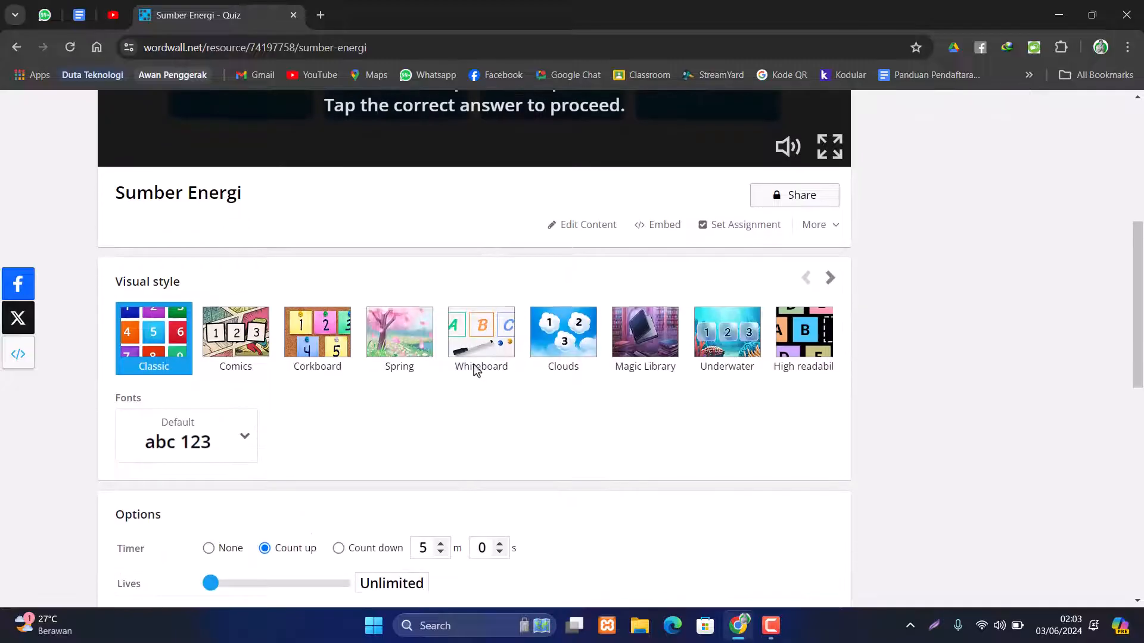
scroll(474, 367, "up", 5)
scroll(478, 387, "down", 1)
scroll(478, 387, "up", 3)
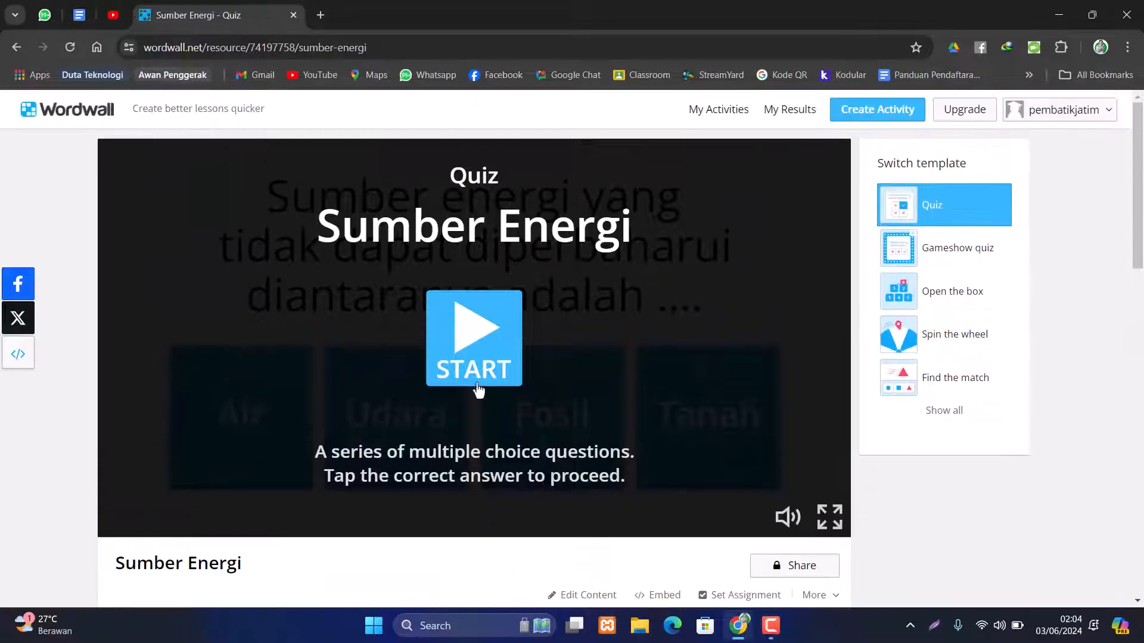
scroll(477, 389, "down", 4)
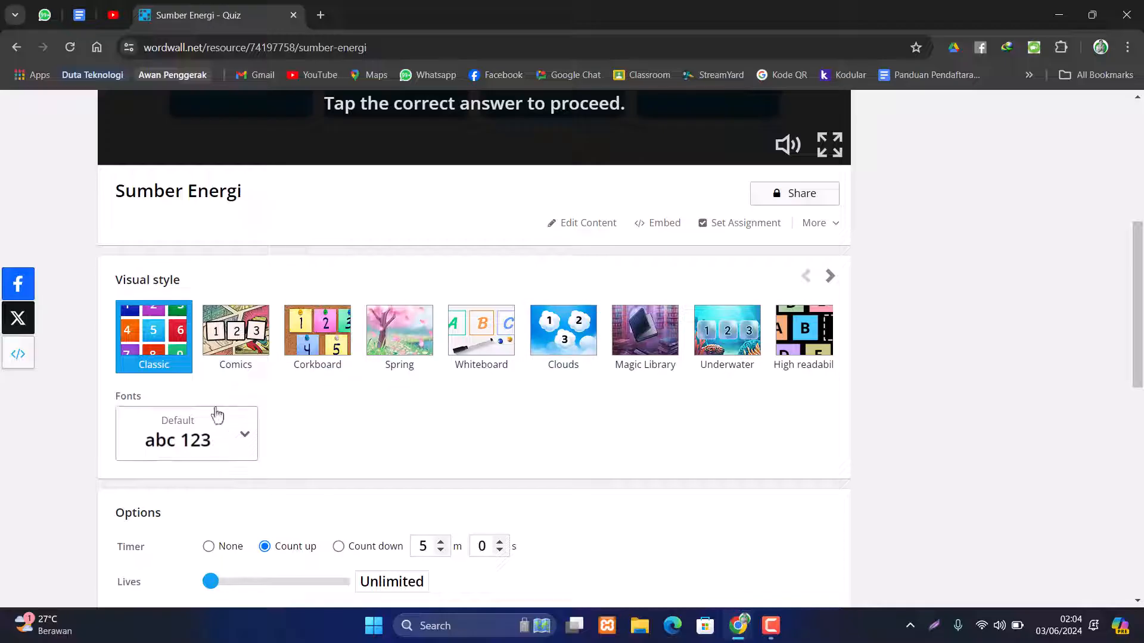
left_click_drag(115, 280, 189, 284)
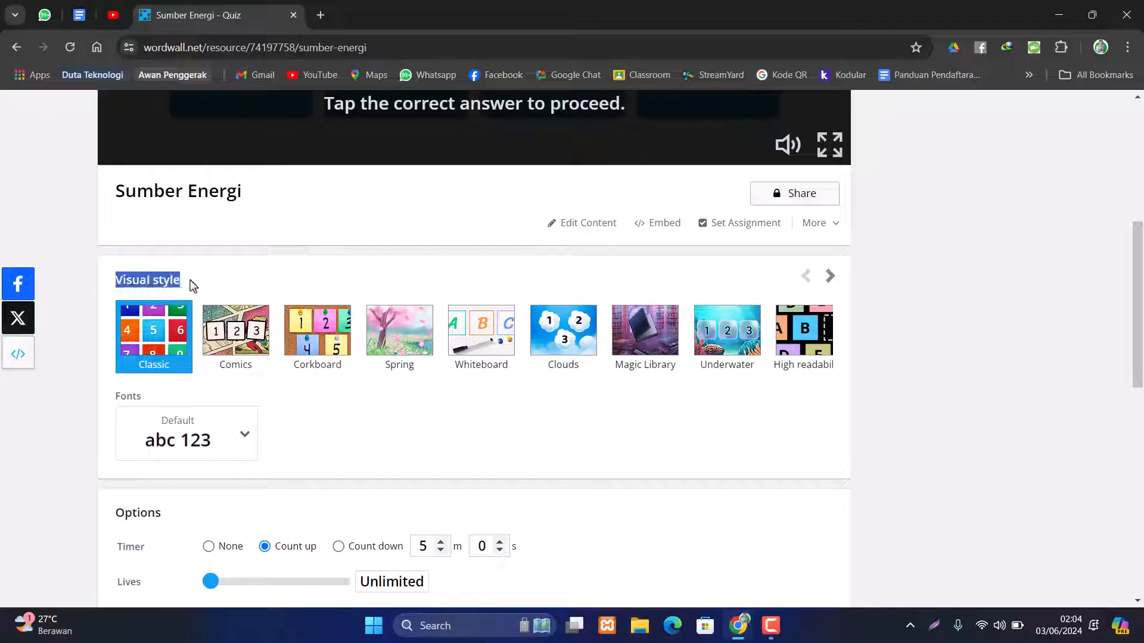
left_click(205, 284)
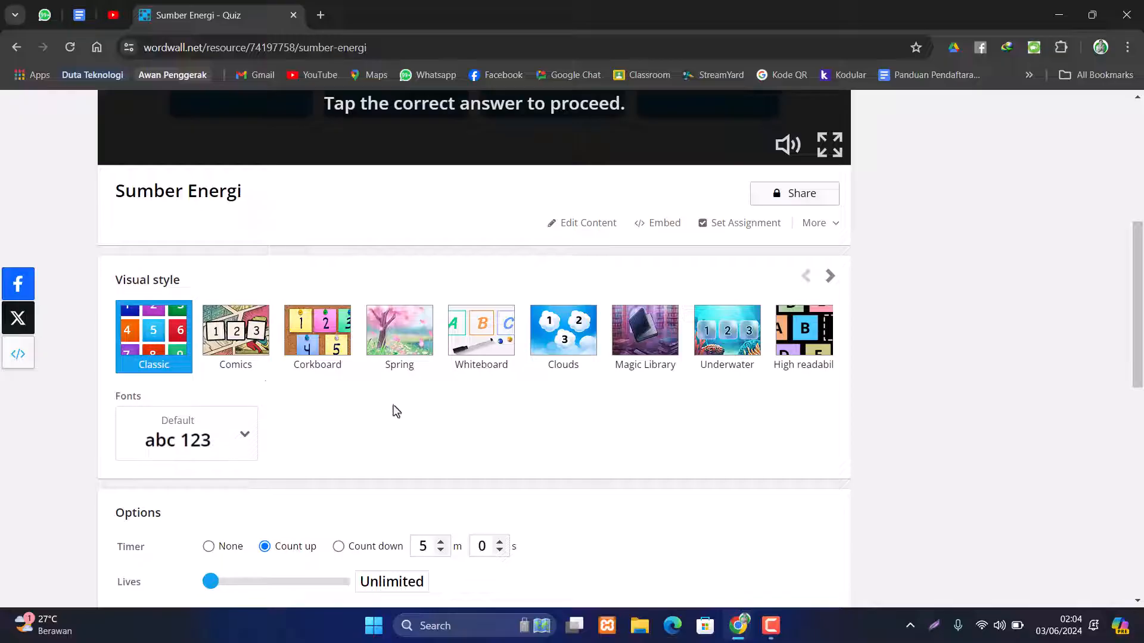
Try the Comics visual style on the quiz and start the activity to preview its first question.
left_click(238, 355)
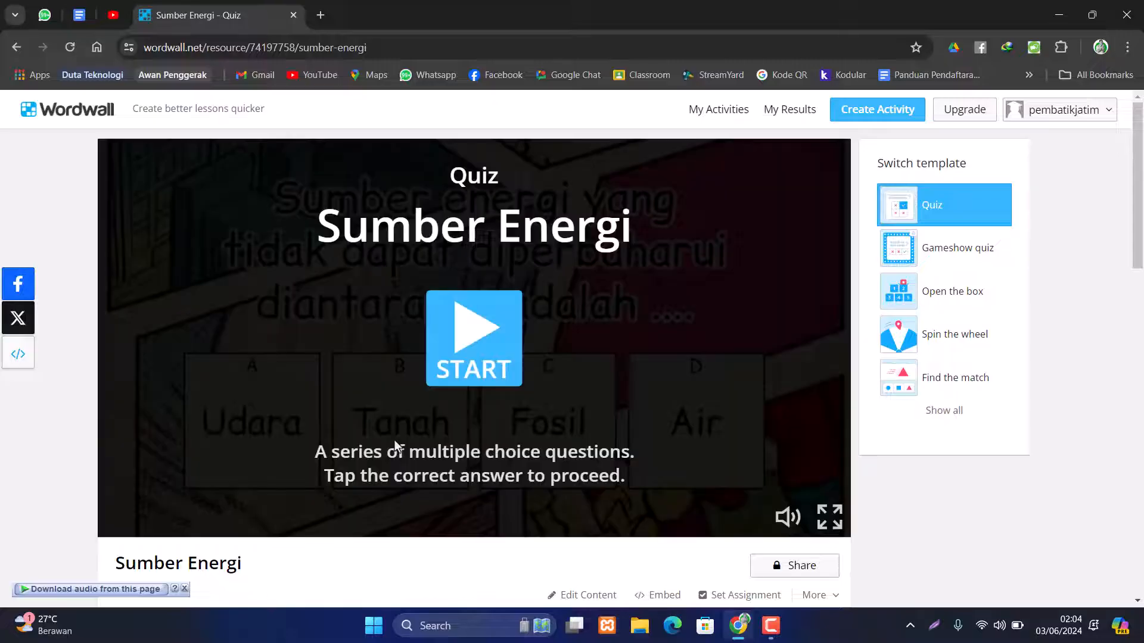
left_click(476, 343)
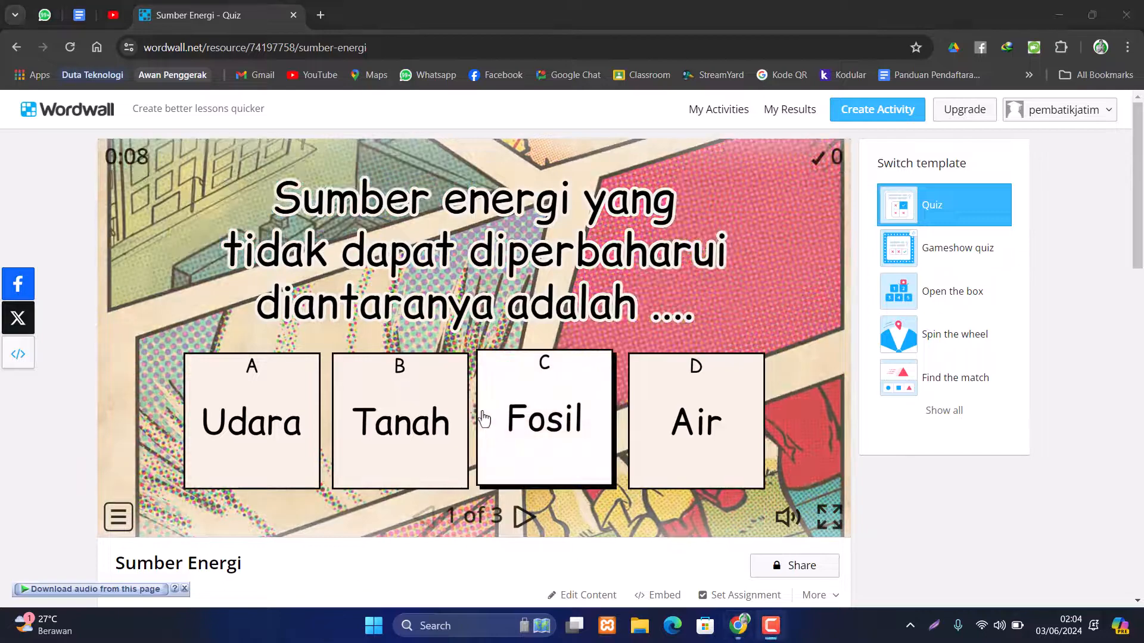
scroll(697, 438, "down", 4)
scroll(700, 322, "up", 1)
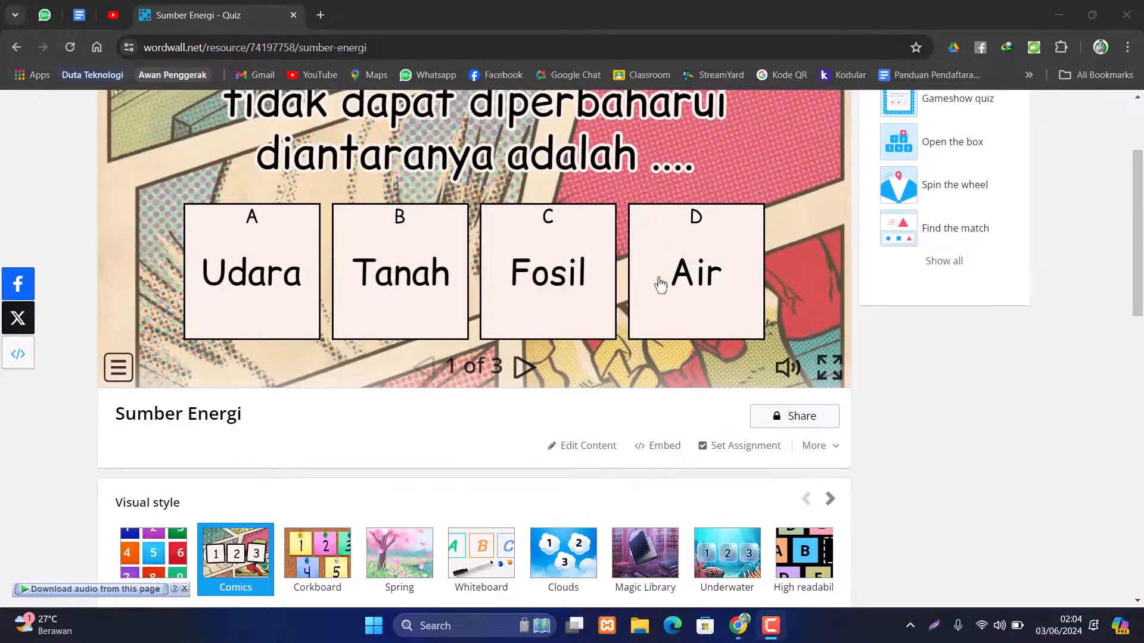
scroll(309, 298, "up", 2)
Switch the quiz to the Clouds visual style and start the activity to preview its first question.
scroll(436, 309, "down", 6)
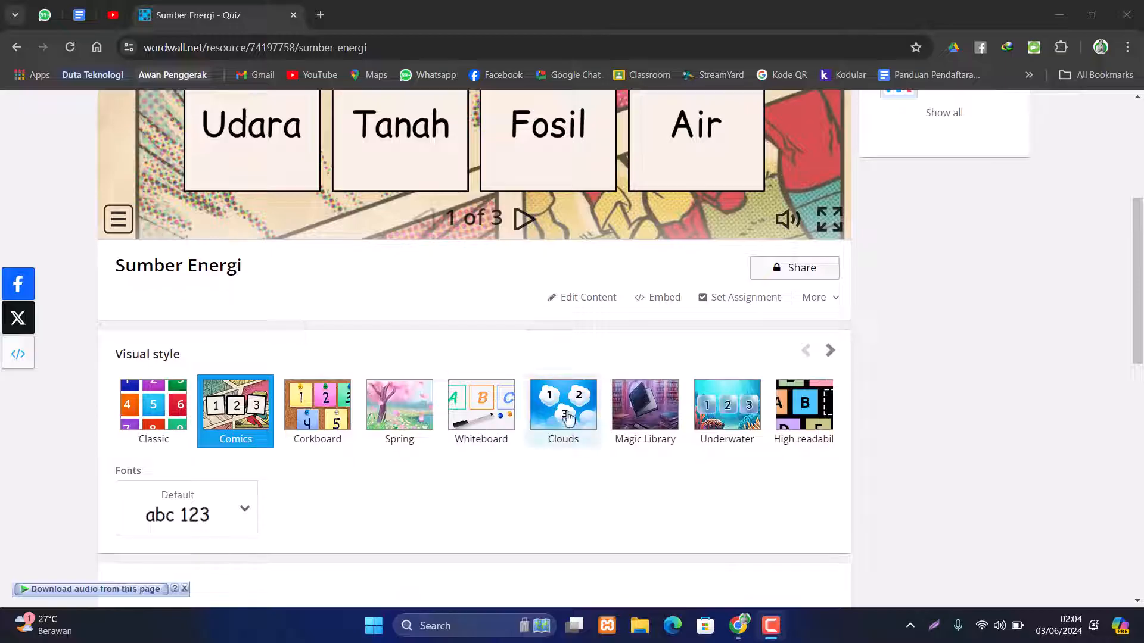
left_click(569, 417)
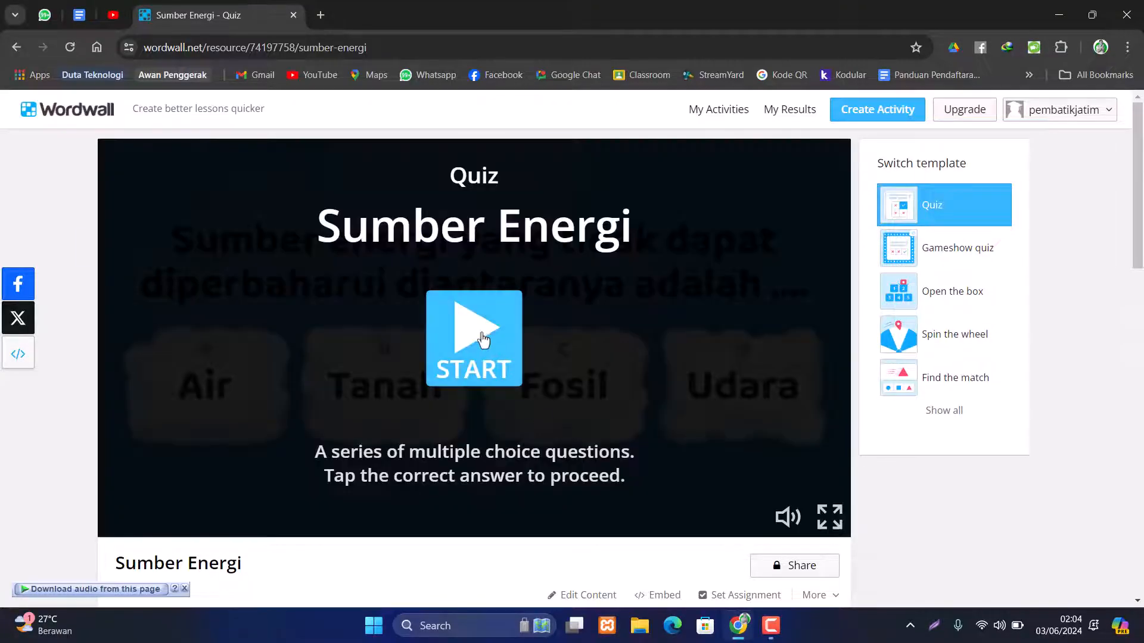
left_click(485, 342)
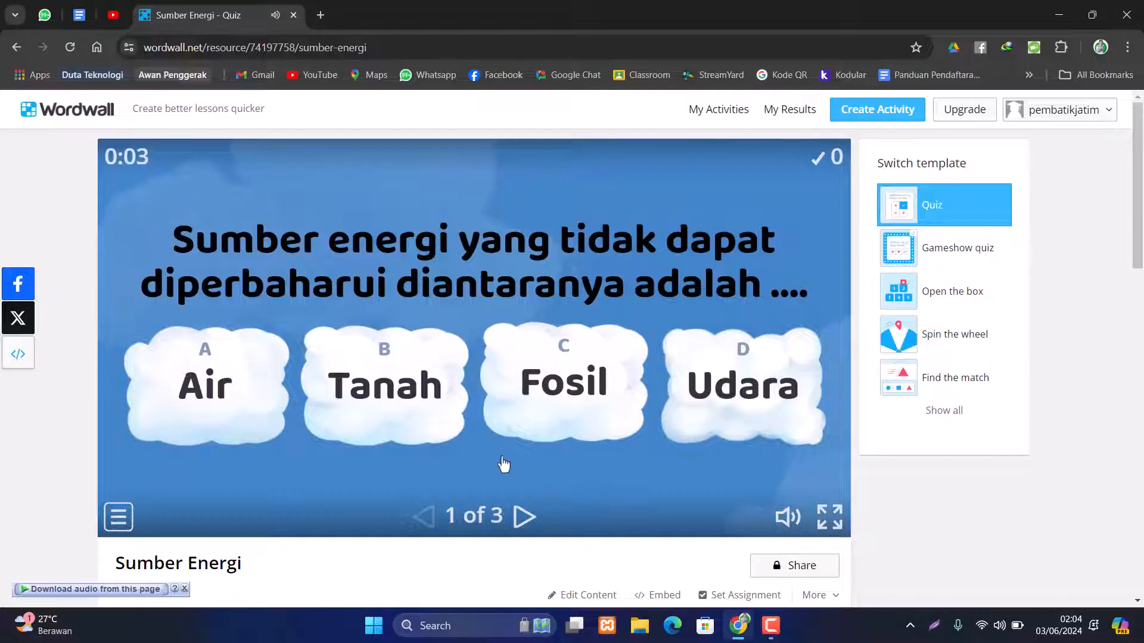
Set the quiz timer to count down from 5 minutes with 3 lives, and apply these options to this activity.
scroll(483, 451, "down", 3)
scroll(483, 451, "down", 5)
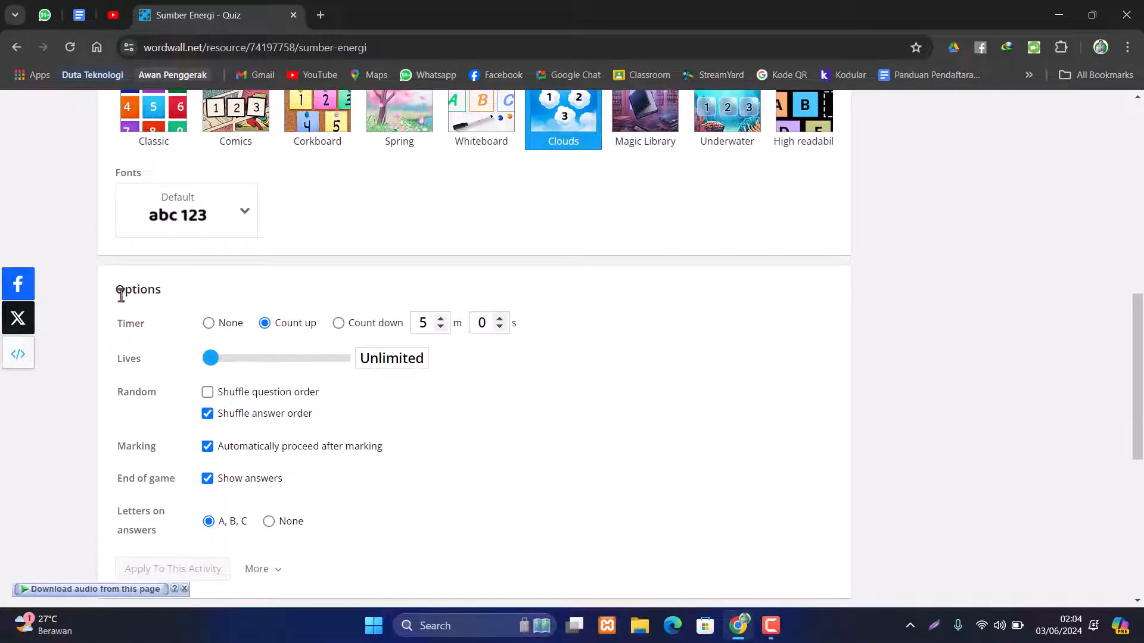
left_click_drag(114, 295, 181, 292)
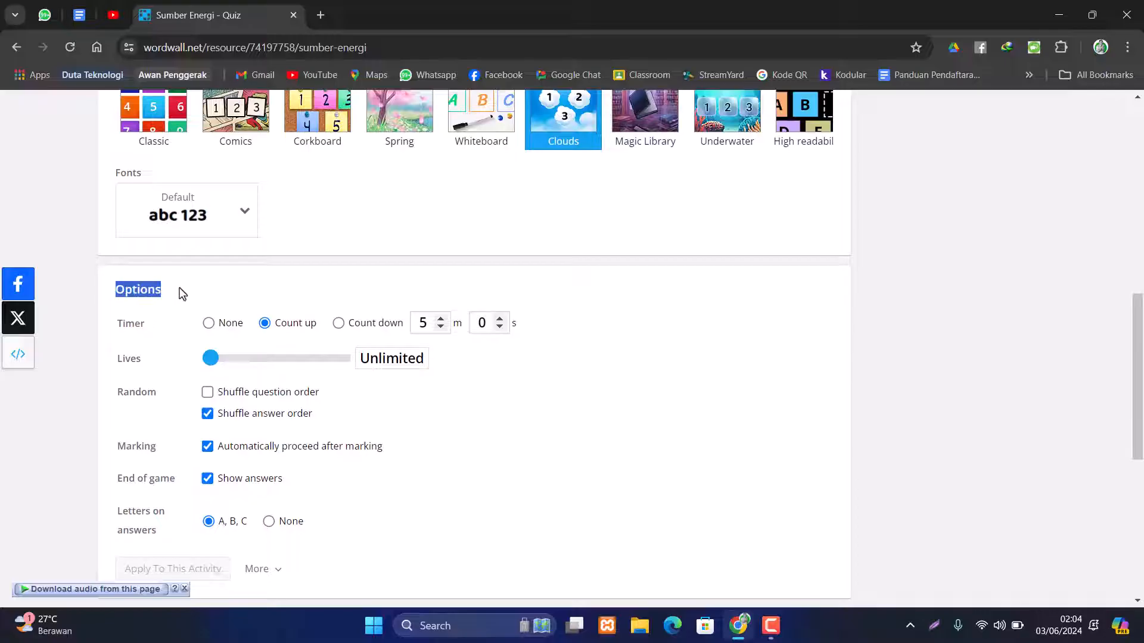
left_click(171, 327)
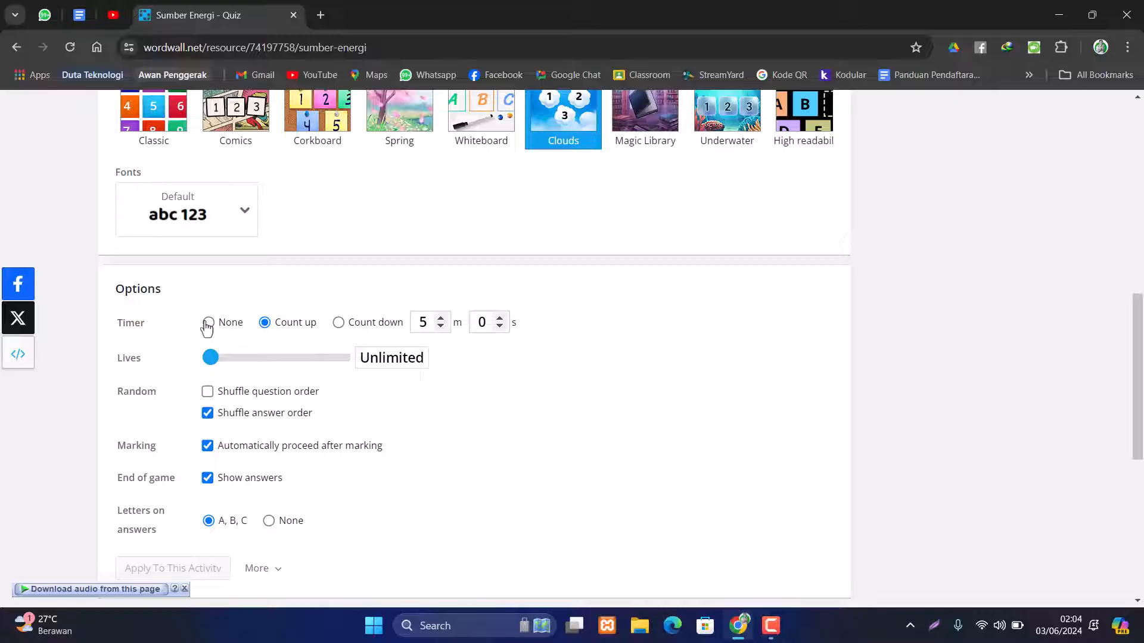
left_click(337, 323)
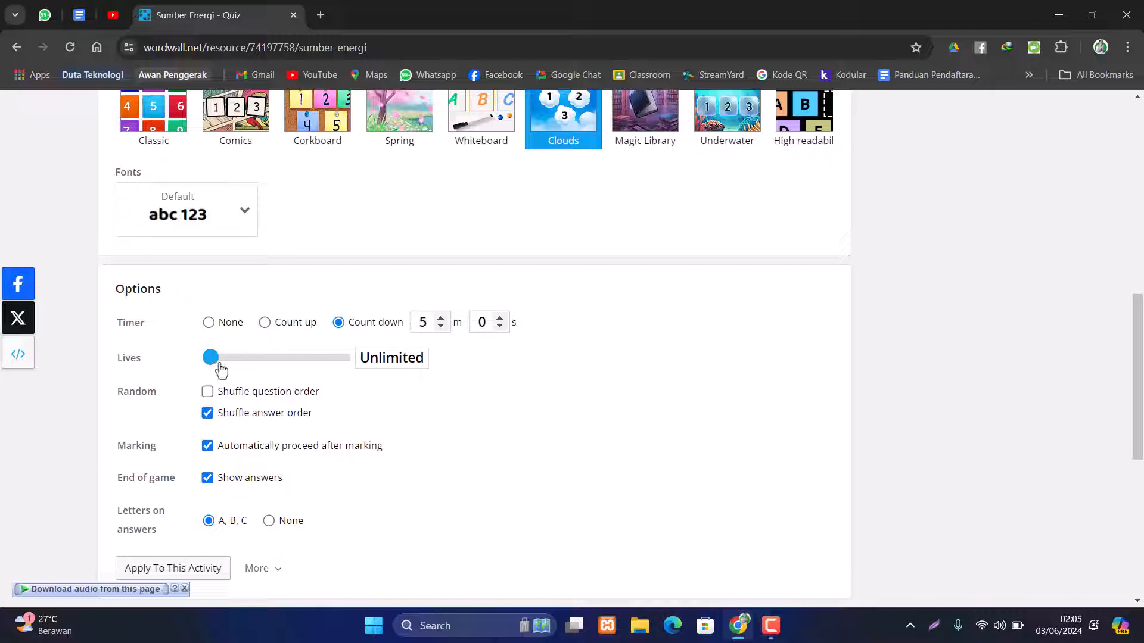
left_click_drag(216, 360, 250, 364)
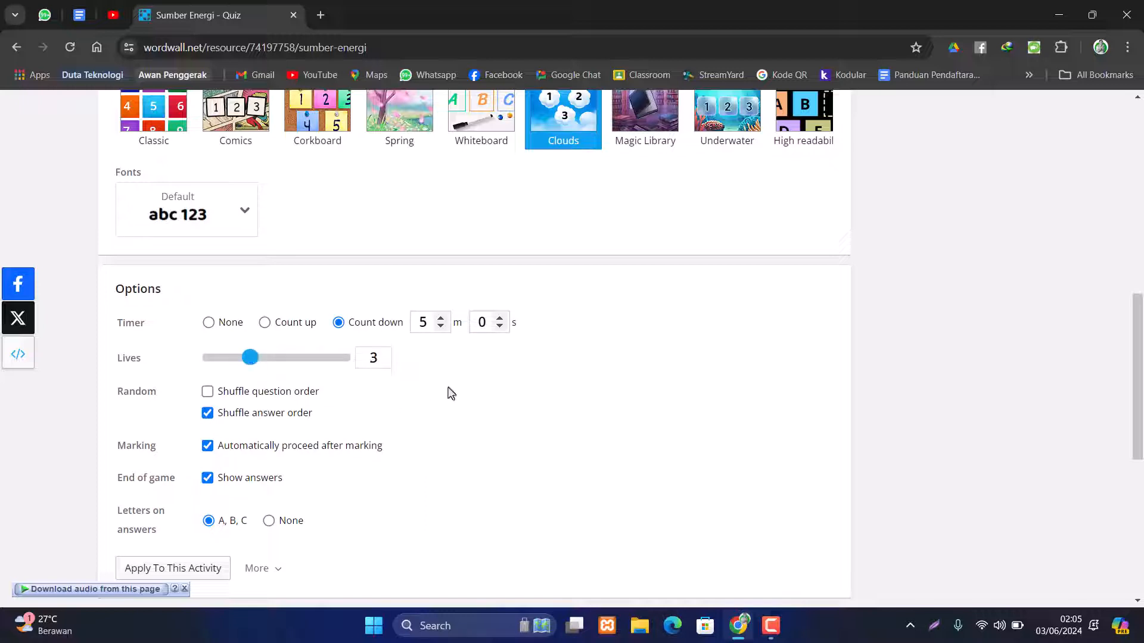
left_click(374, 361)
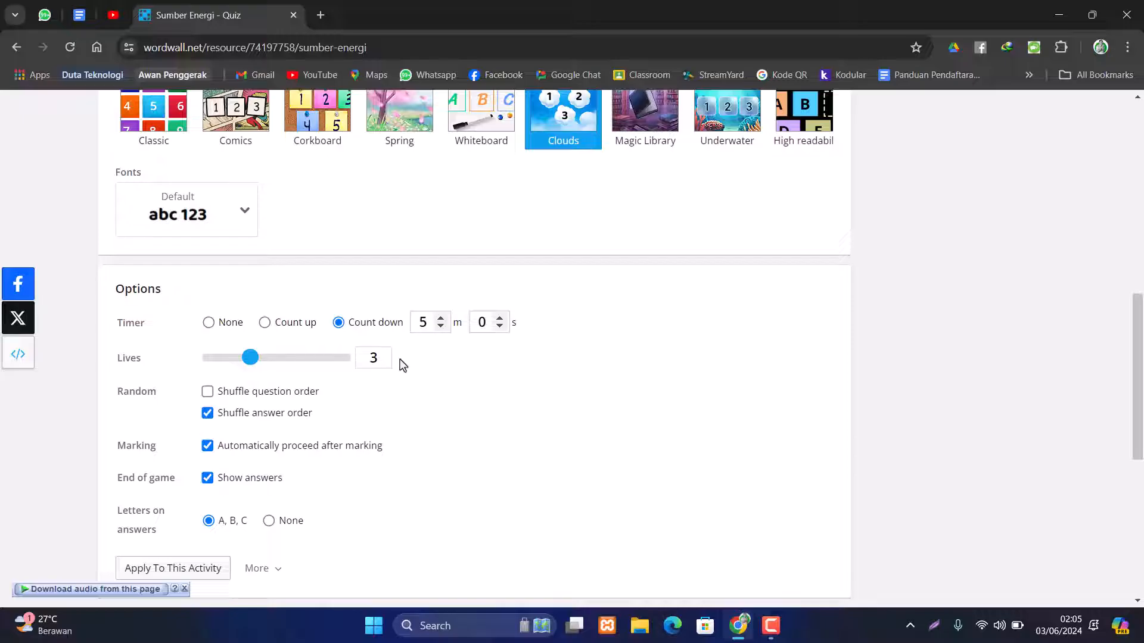
scroll(400, 364, "down", 6)
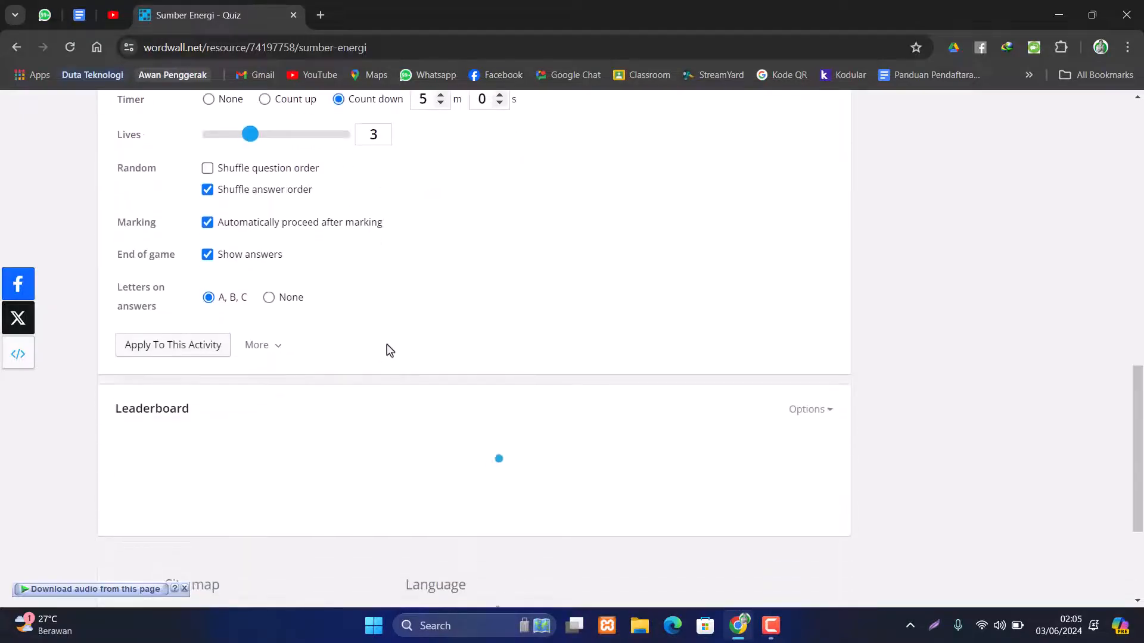
scroll(261, 325, "up", 3)
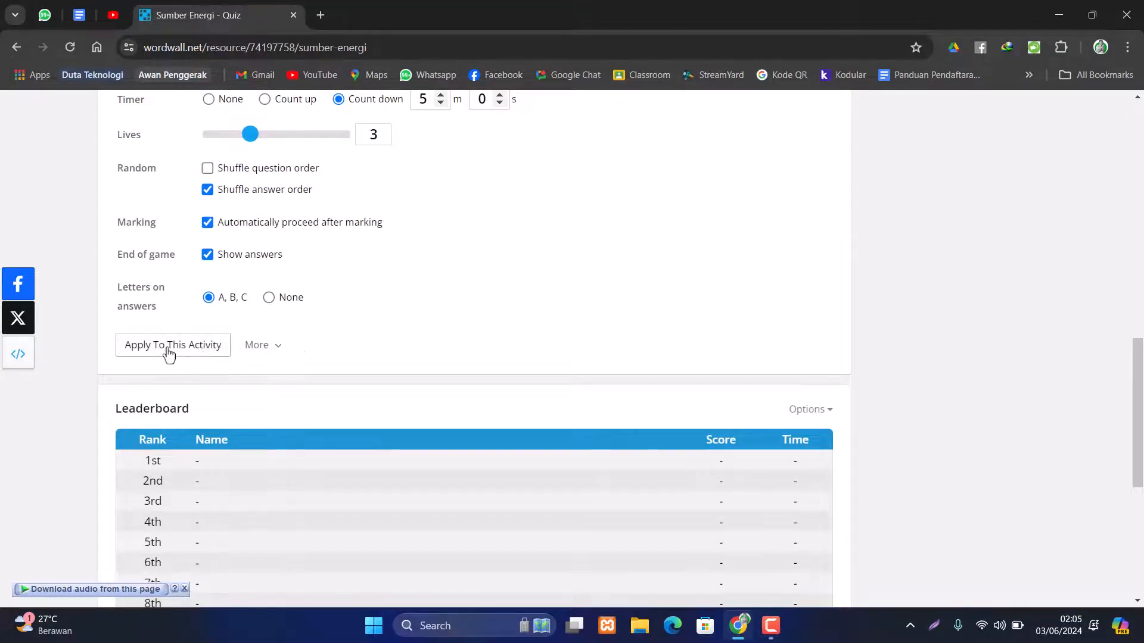
left_click(169, 355)
Set the leaderboard size to Top 40 and its entries to never be removed, applying the settings to this activity.
scroll(350, 344, "down", 15)
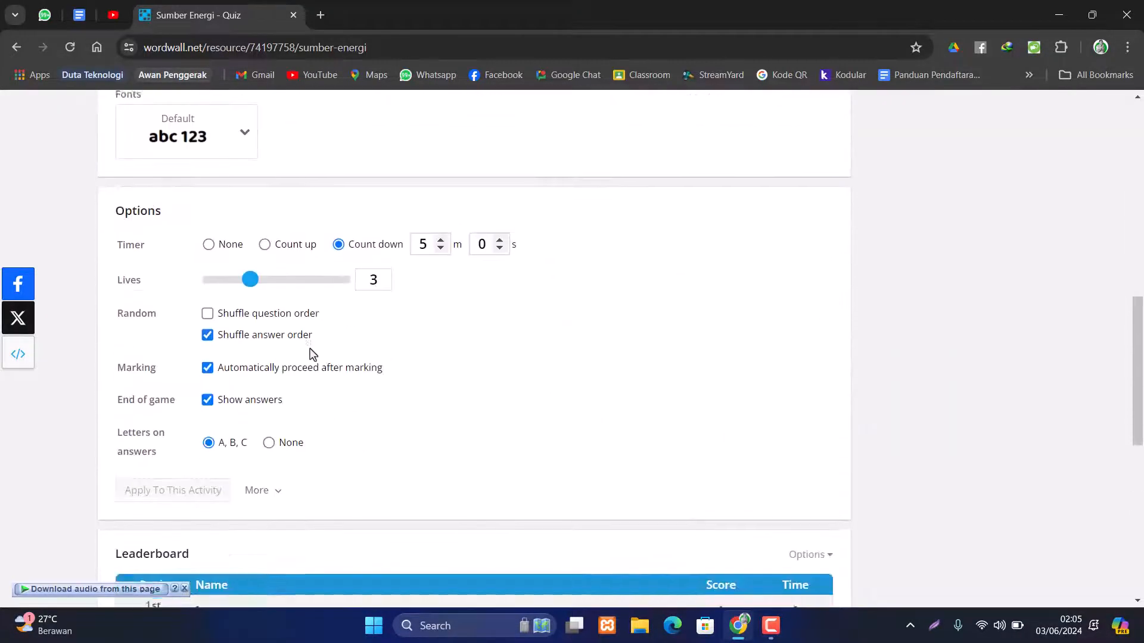
scroll(665, 406, "down", 3)
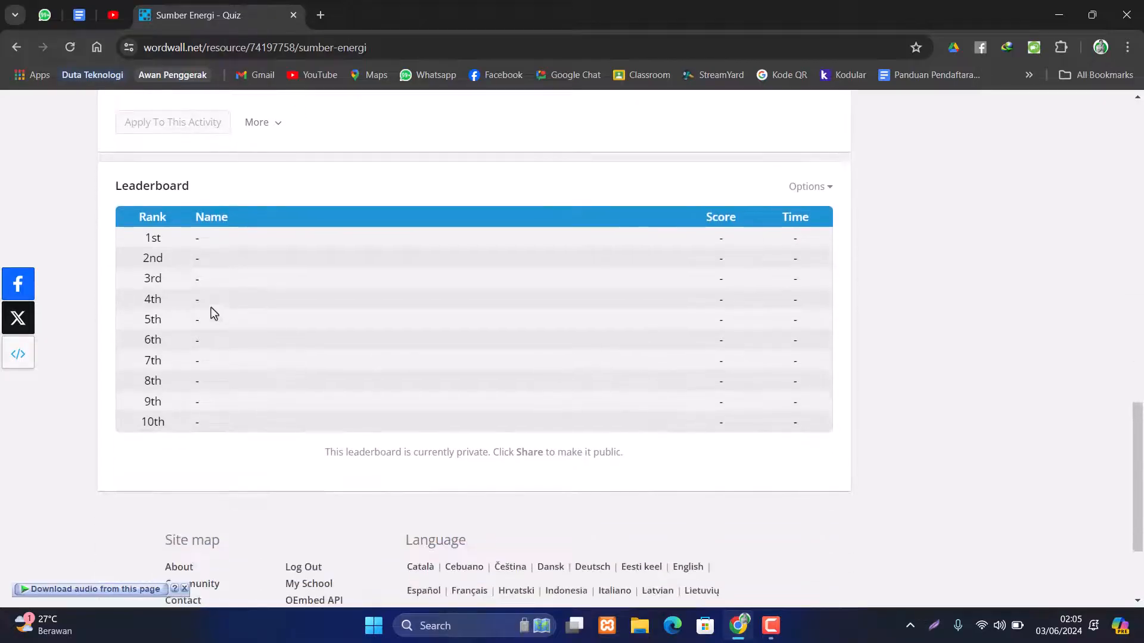
left_click(810, 188)
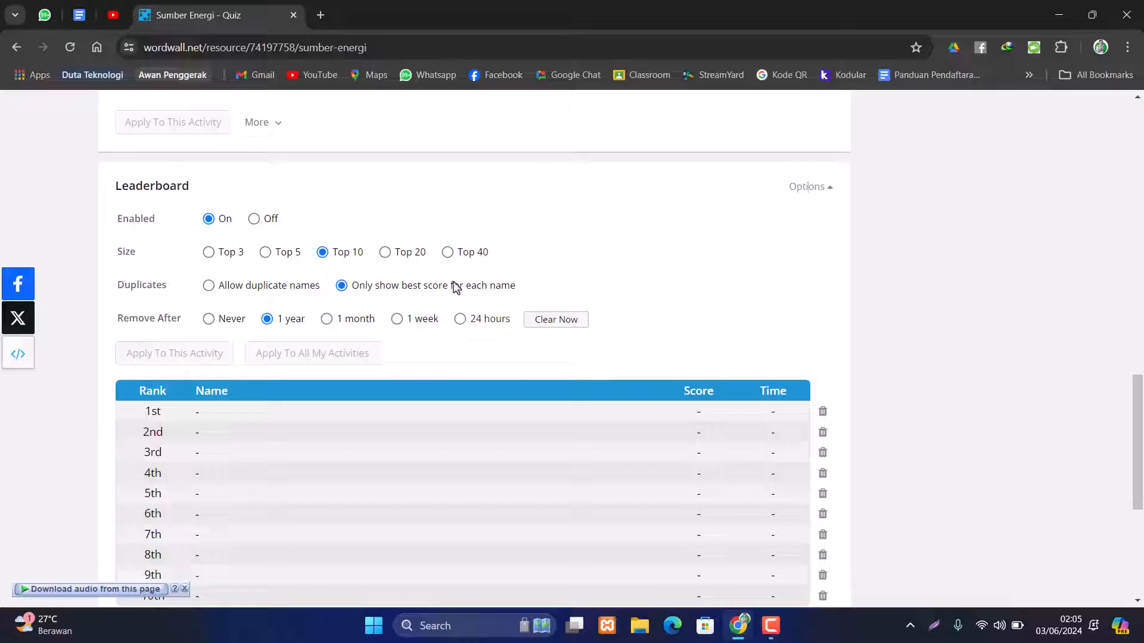
left_click(447, 252)
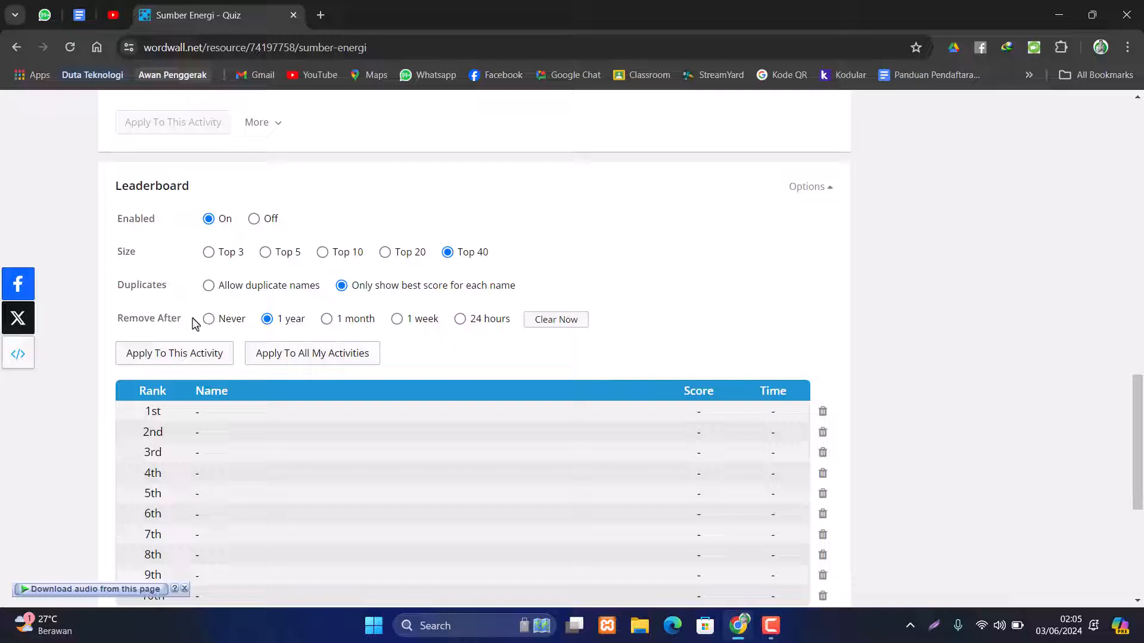
scroll(226, 417, "down", 4)
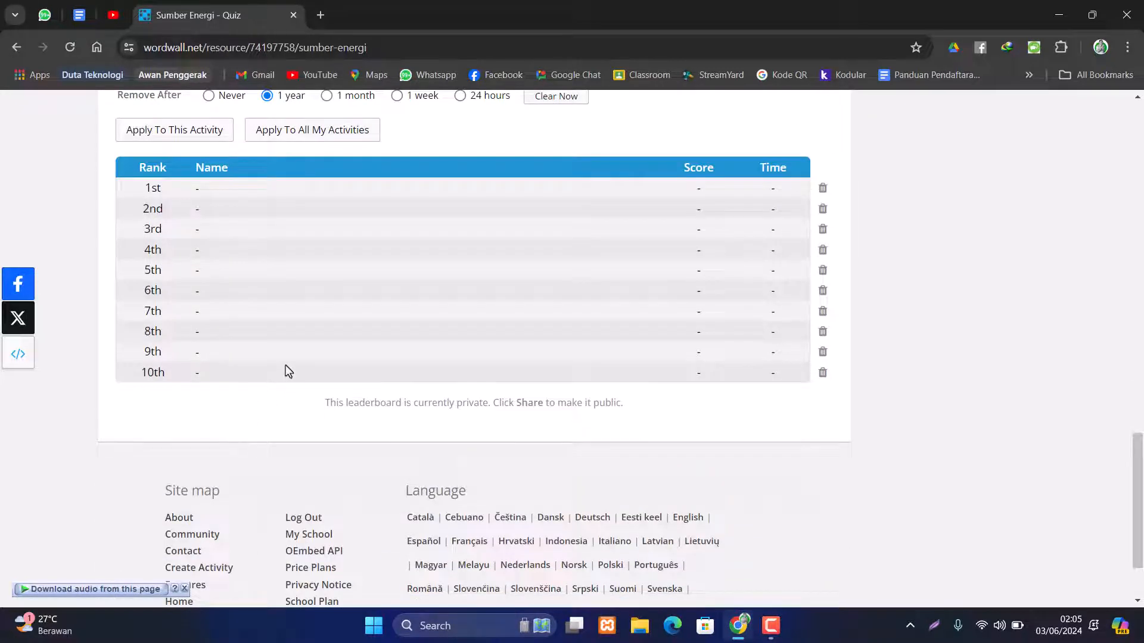
scroll(287, 370, "up", 3)
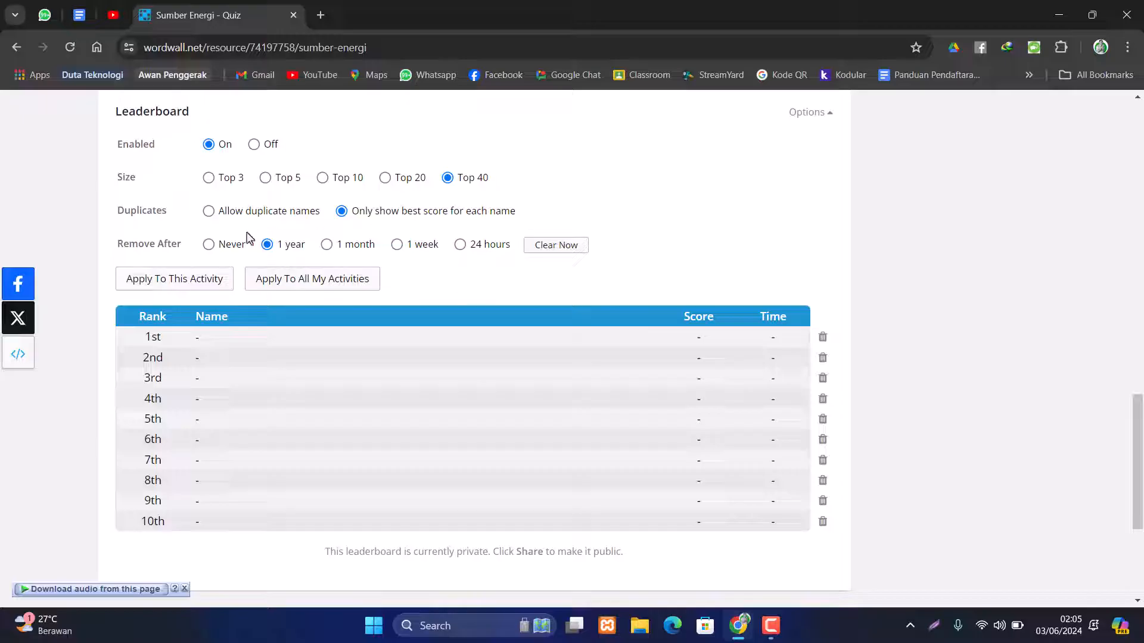
left_click(205, 247)
left_click(185, 286)
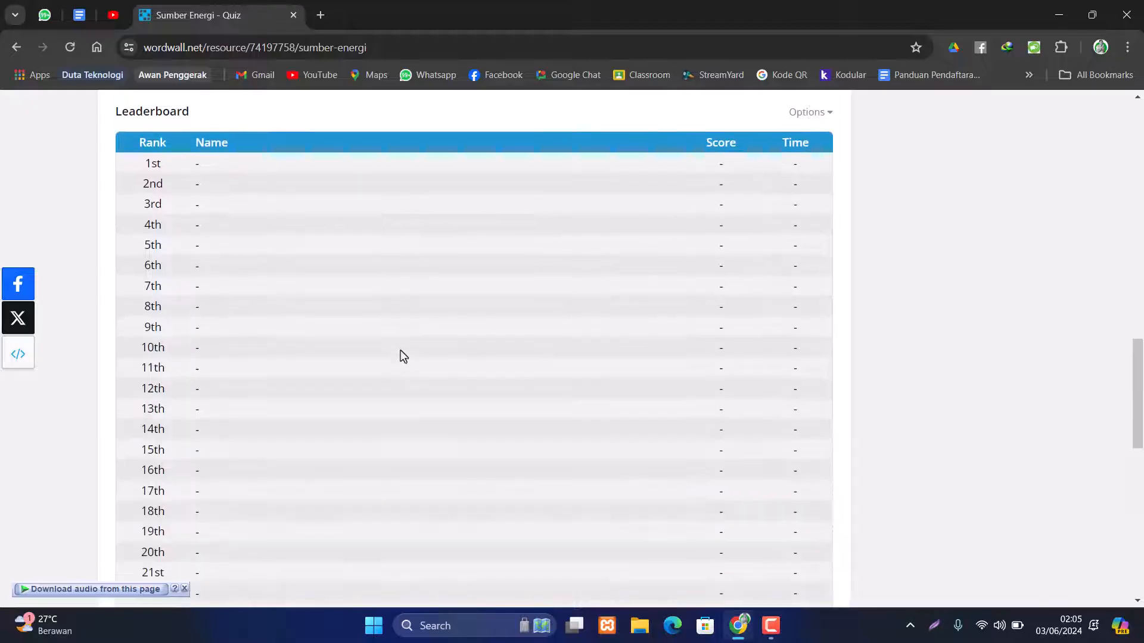
Set the quiz as an assignment with Enter name registration, no deadline and the end-of-game leaderboard enabled.
scroll(403, 356, "down", 11)
scroll(413, 419, "up", 15)
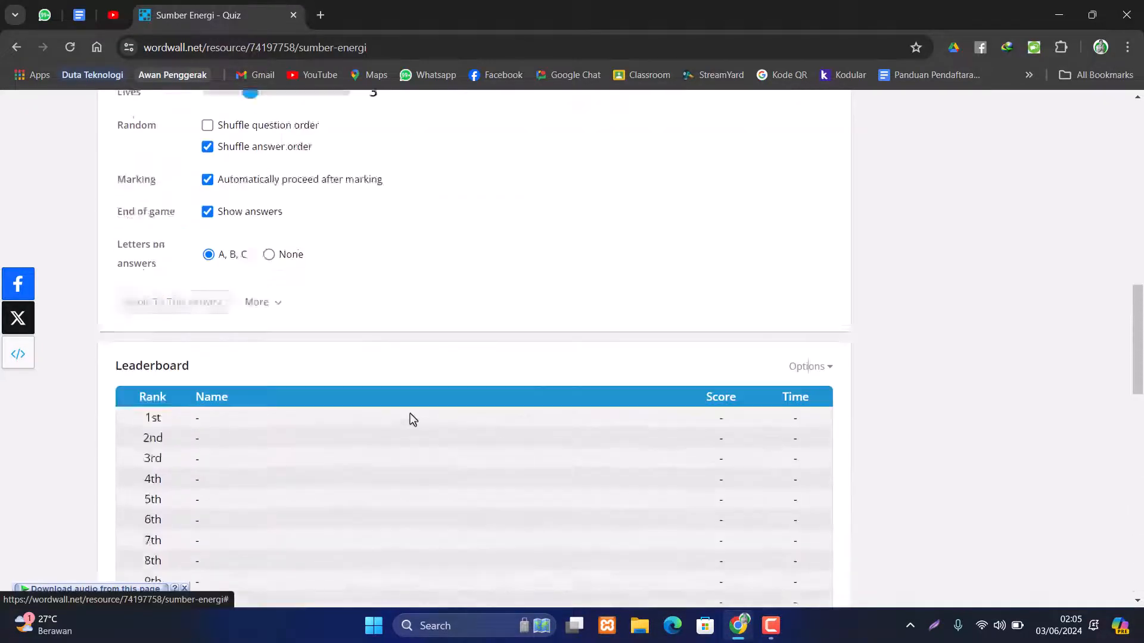
scroll(413, 419, "up", 15)
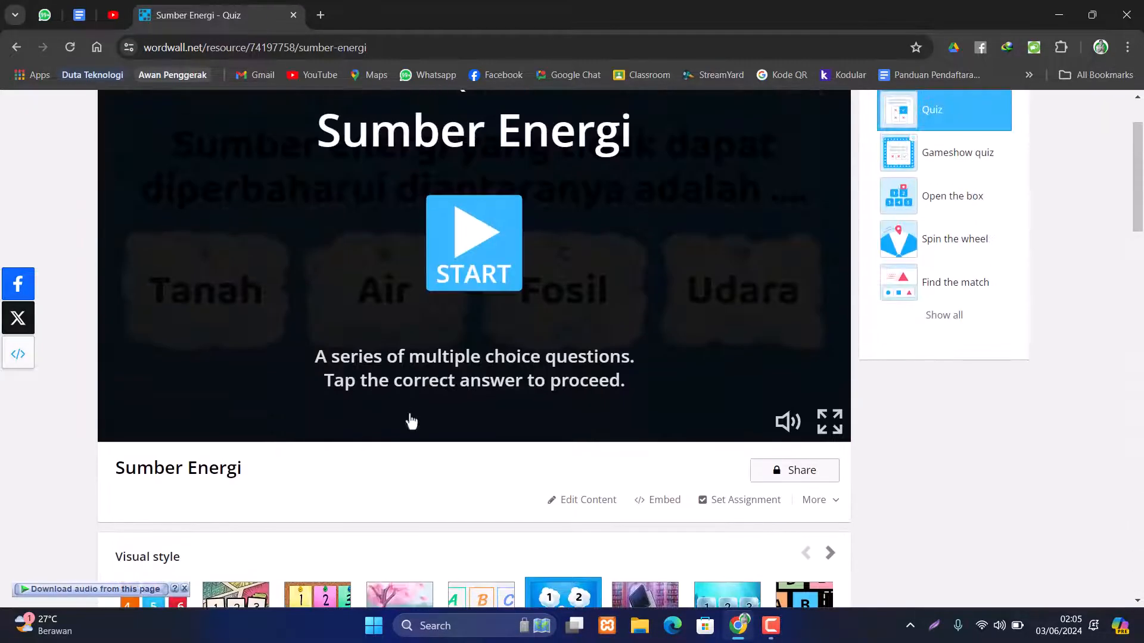
scroll(412, 421, "up", 2)
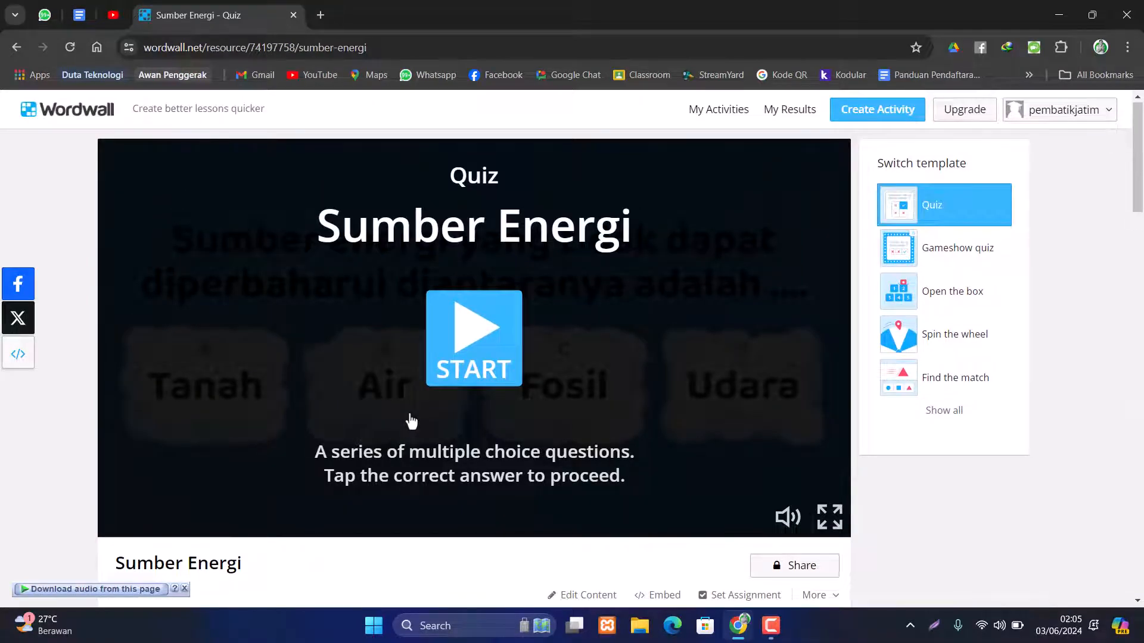
scroll(441, 431, "down", 3)
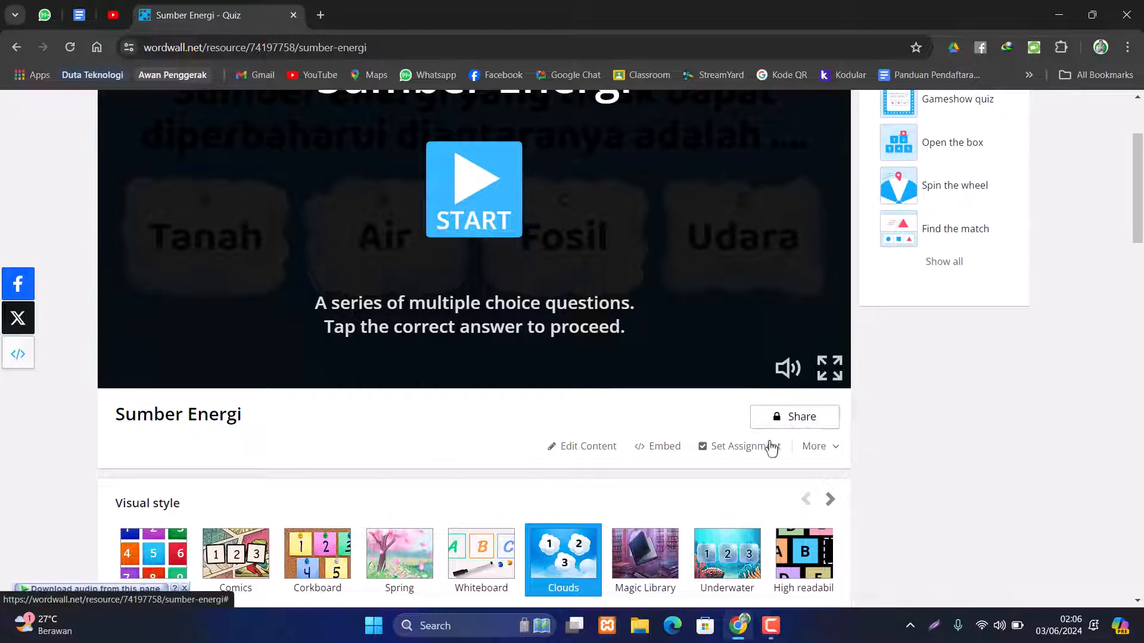
left_click(737, 453)
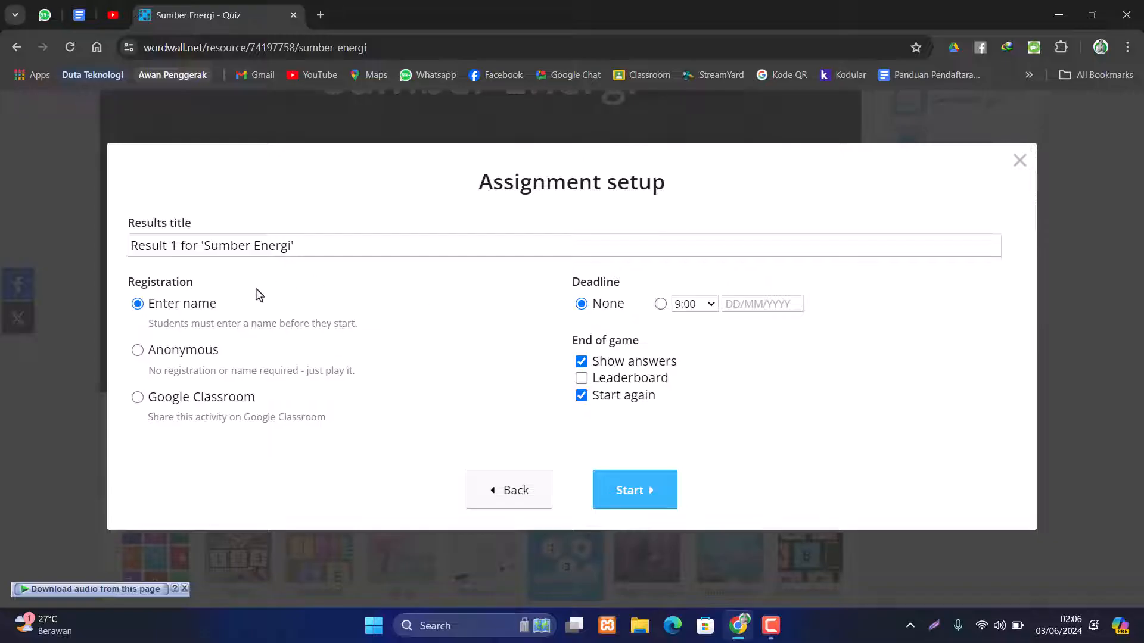
left_click(308, 249)
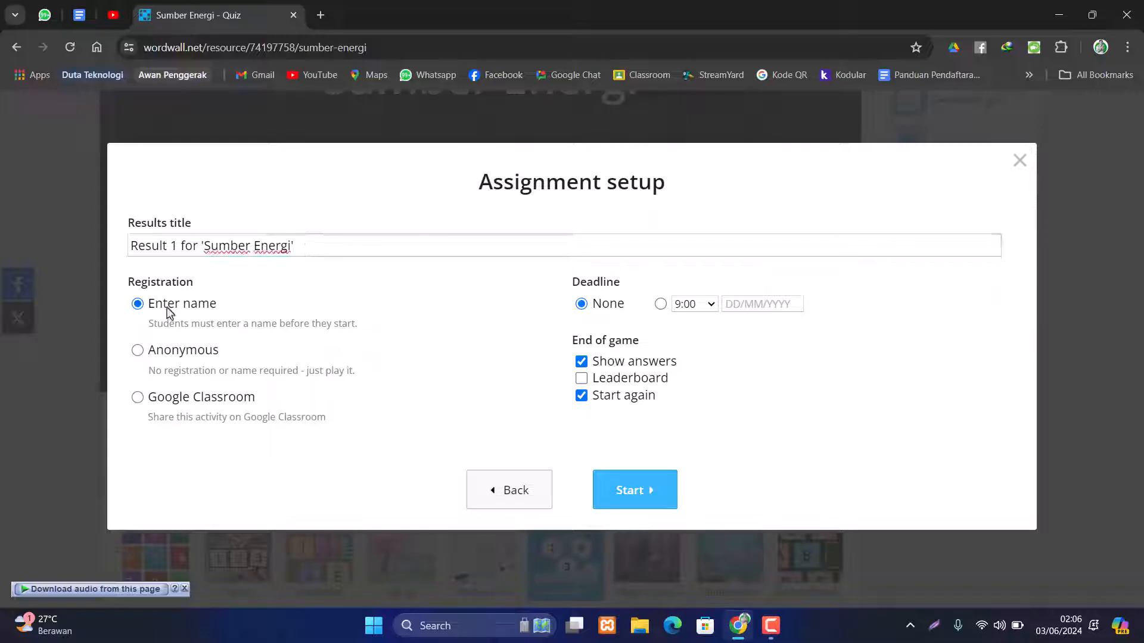
left_click_drag(130, 284, 173, 280)
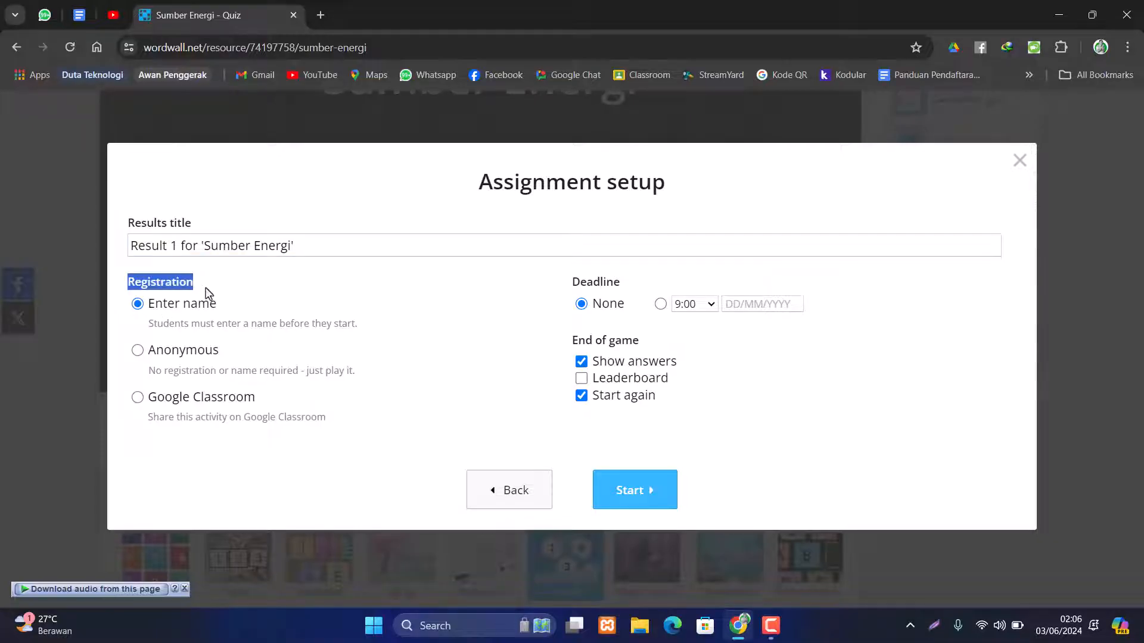
left_click(227, 301)
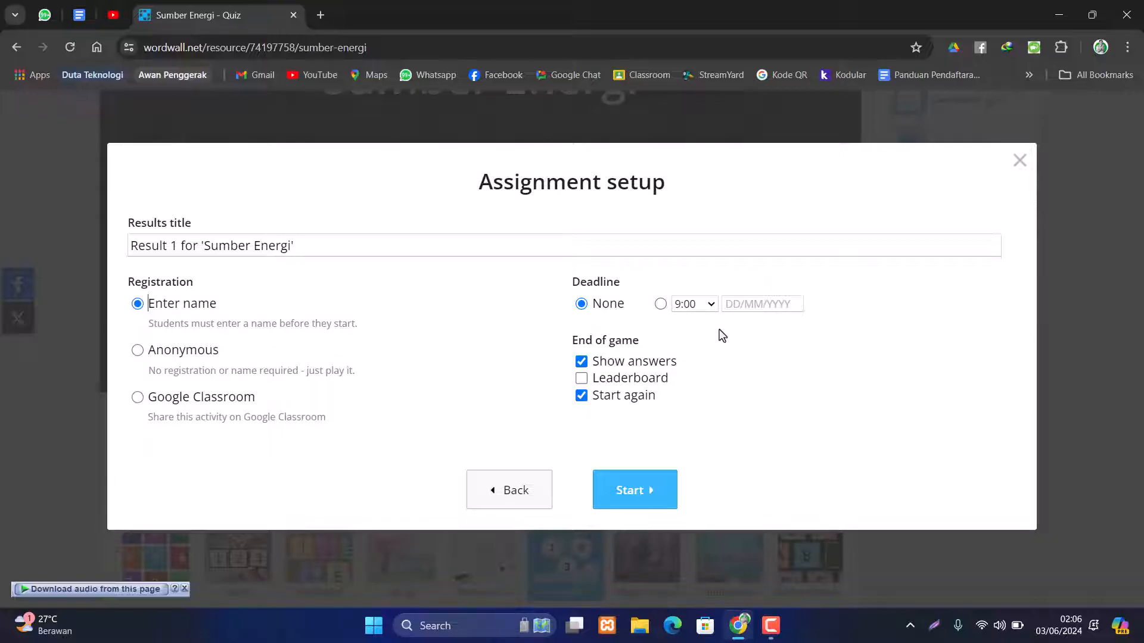
left_click(646, 380)
left_click(625, 492)
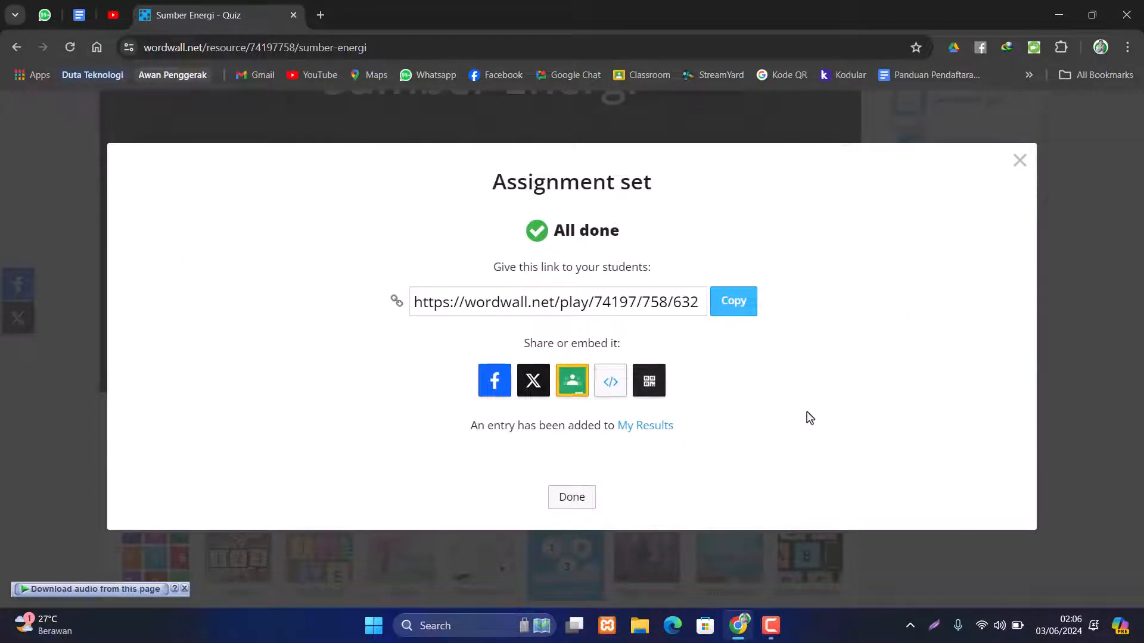
Copy the student link of the assignment and open it in a new browser tab.
left_click(730, 313)
key("ctrl+c")
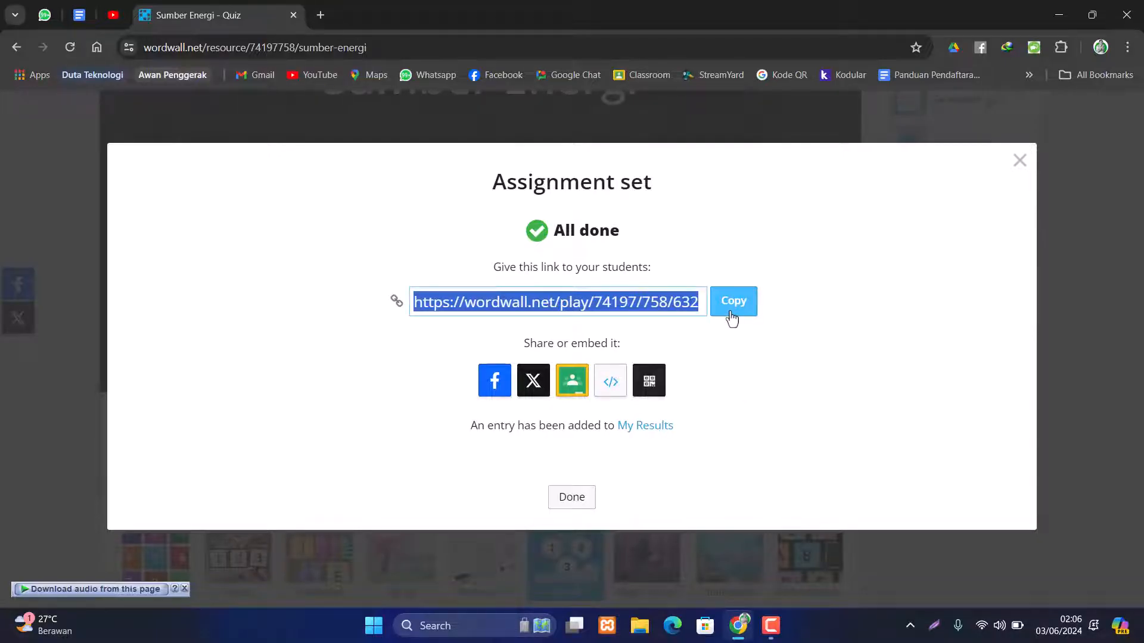
left_click(320, 15)
key("ctrl+v")
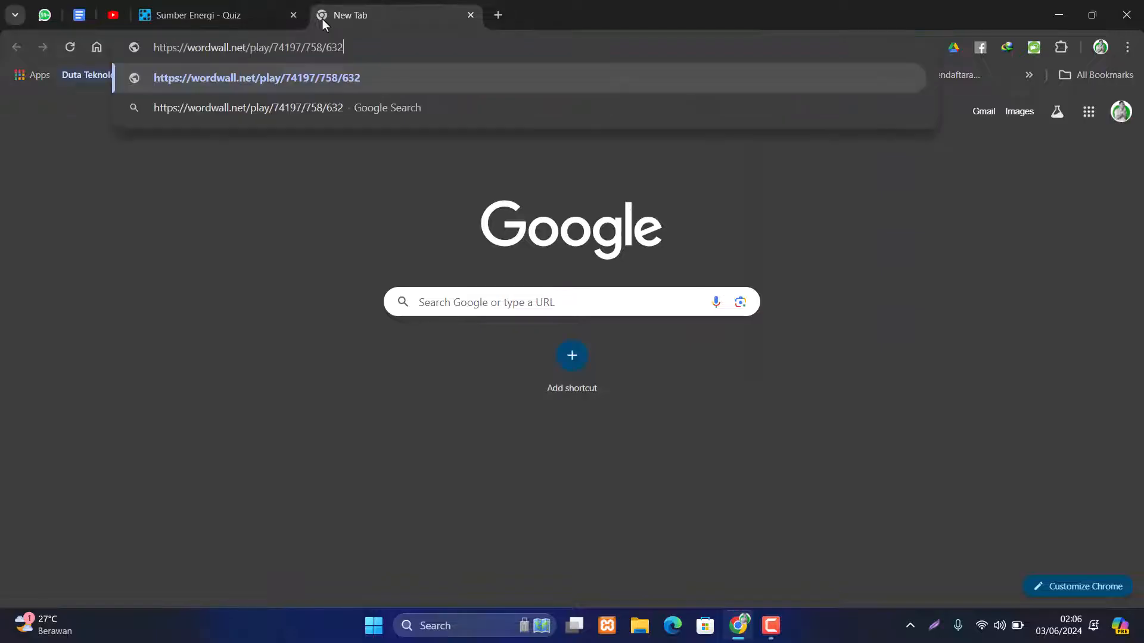
key("Return")
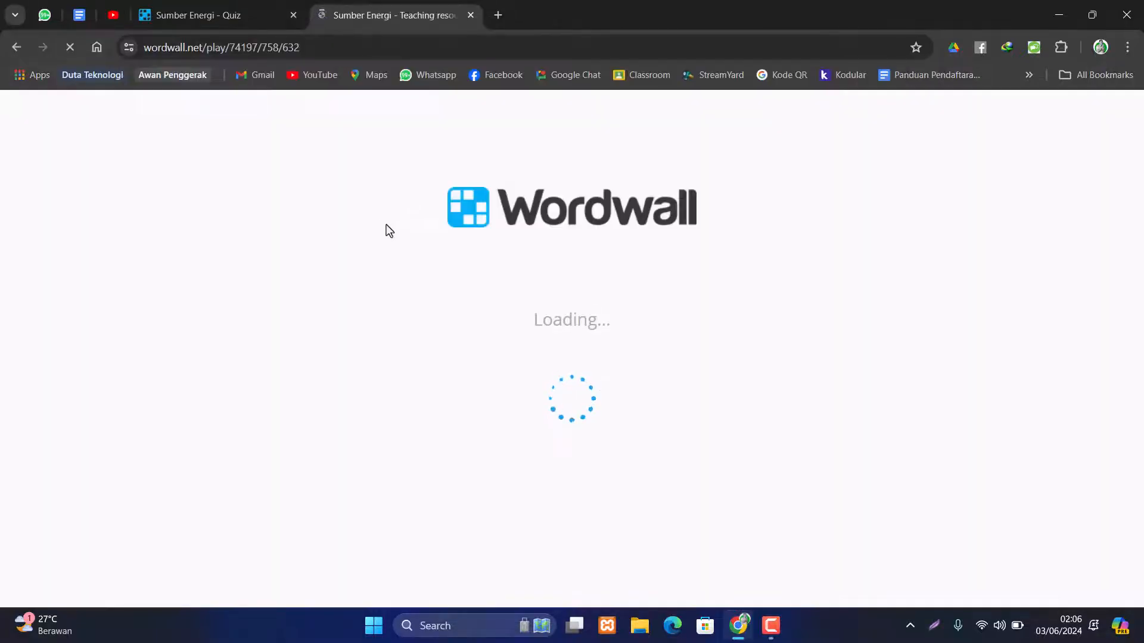
Enter the assigned quiz as a student using the name already filled in.
left_click_drag(547, 316, 613, 316)
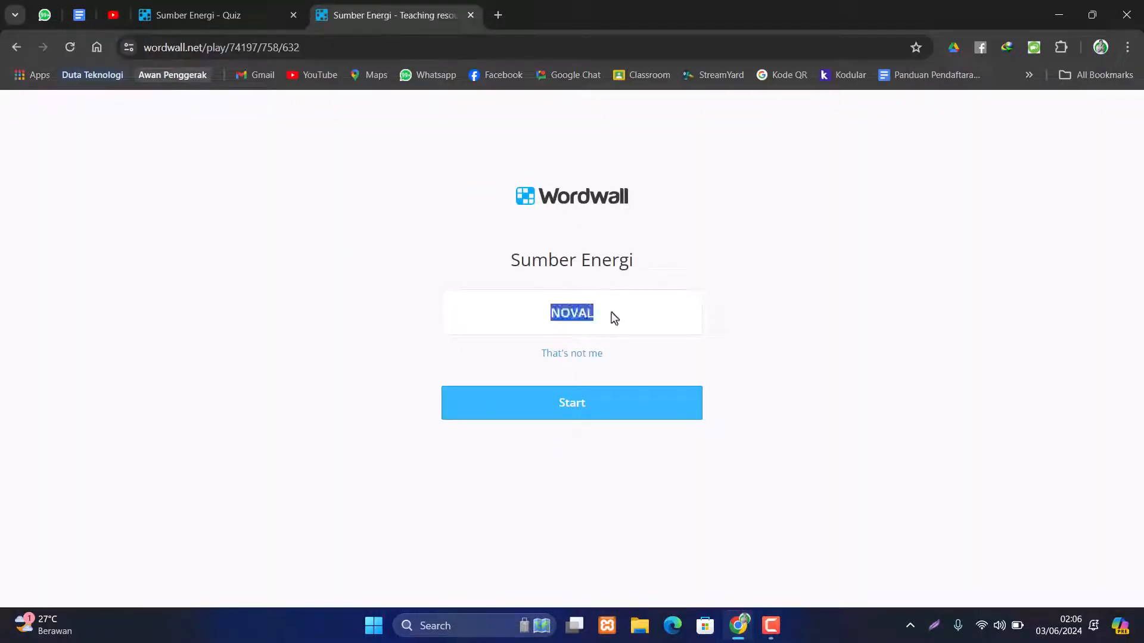
left_click(649, 324)
left_click(589, 409)
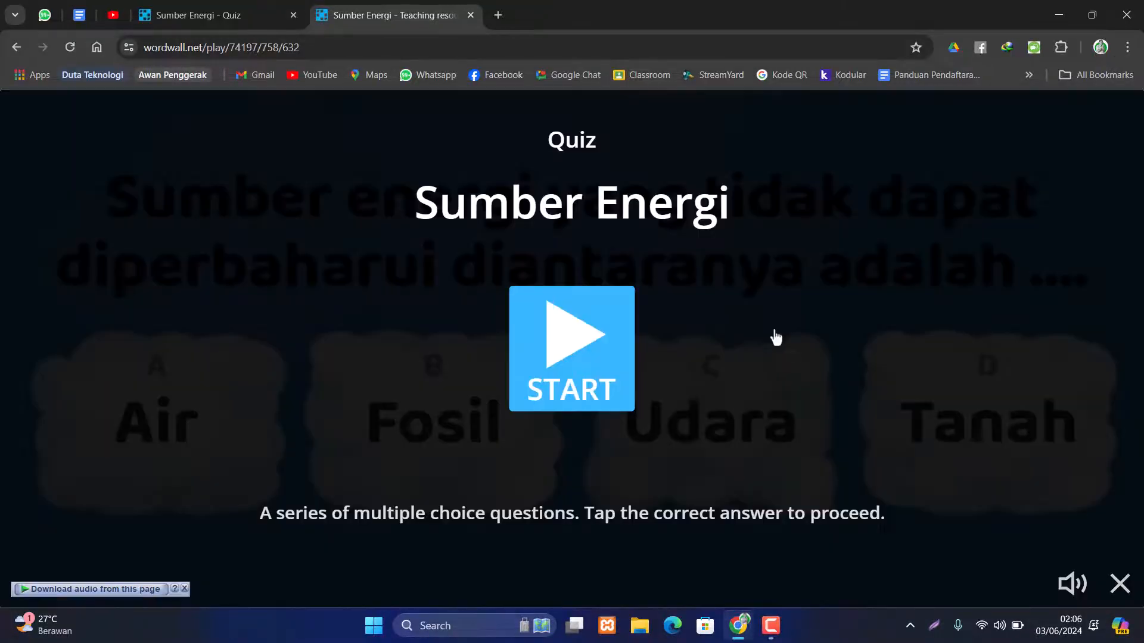
Play the assigned quiz, answering Fosil, Pembangkit Listrik Tenaga Bayu and Jawa Timur, and open the end-of-game leaderboard.
left_click(576, 348)
left_click(452, 406)
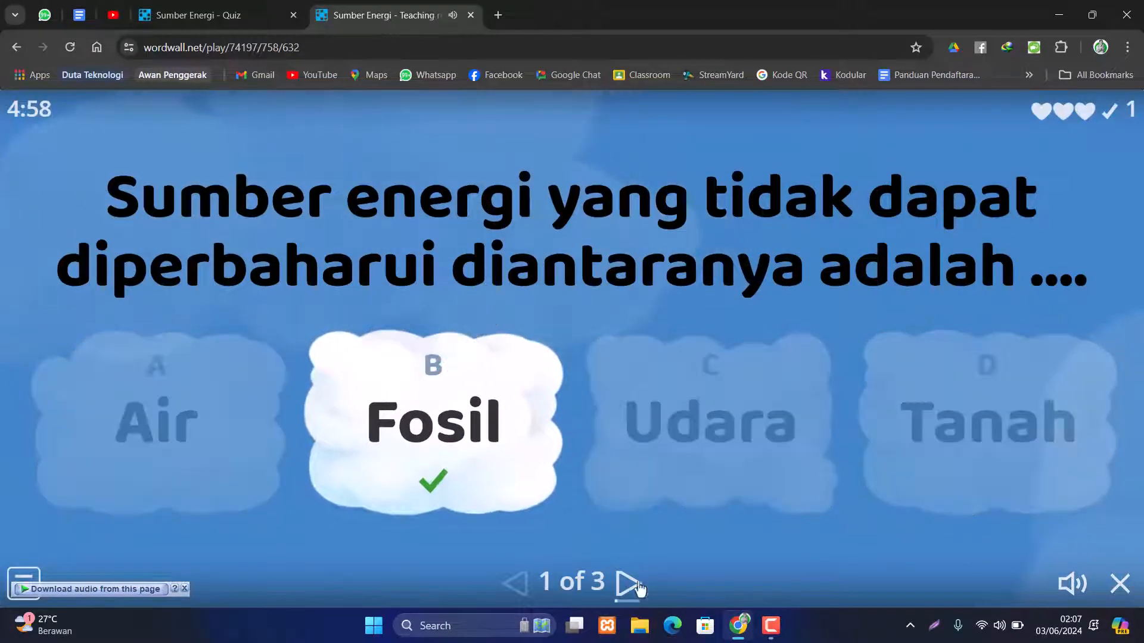
left_click(626, 583)
left_click(695, 432)
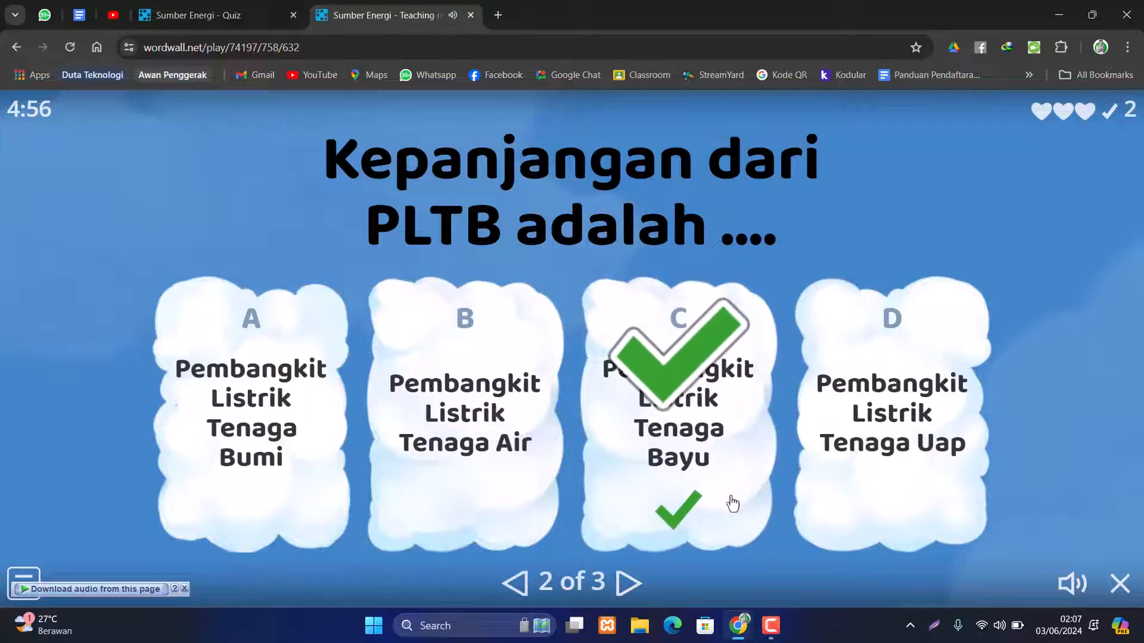
left_click(626, 581)
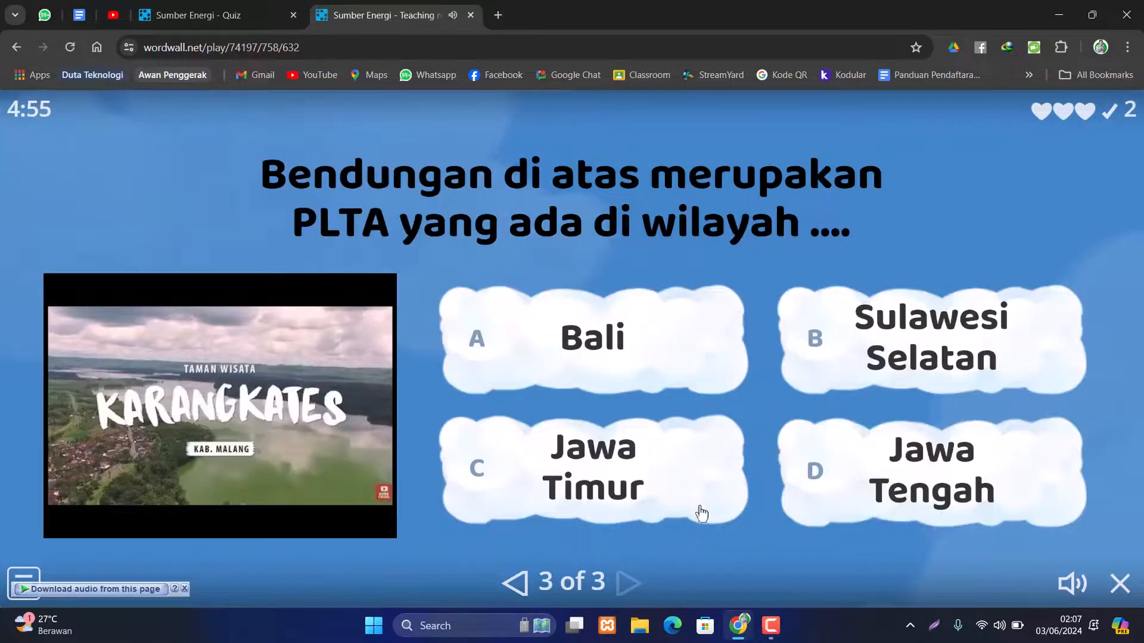
left_click(646, 510)
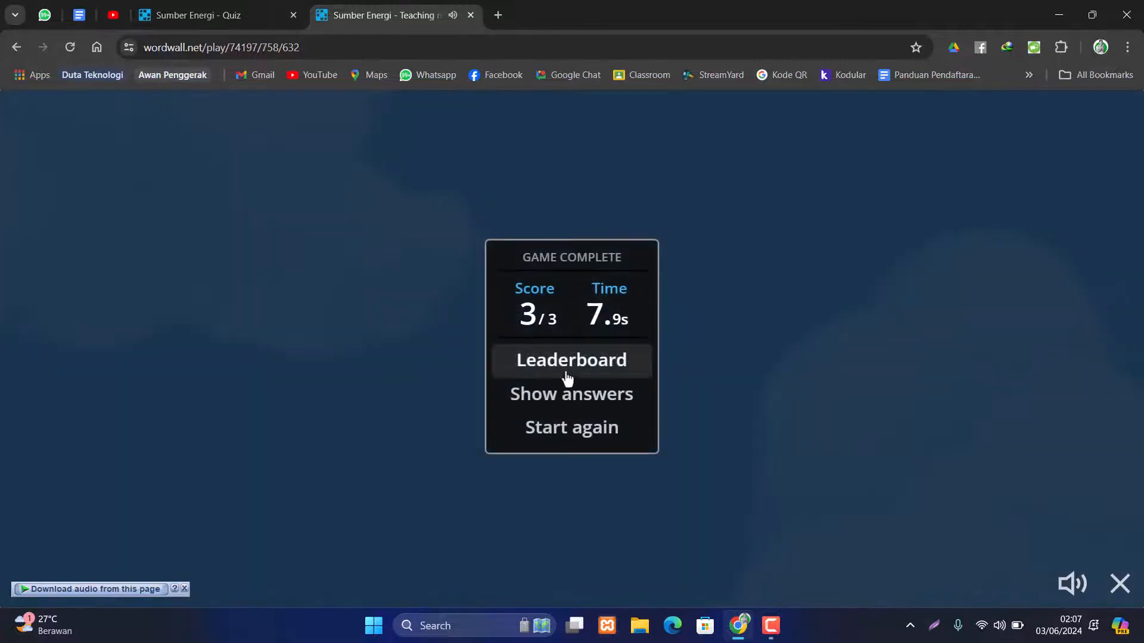
left_click(572, 372)
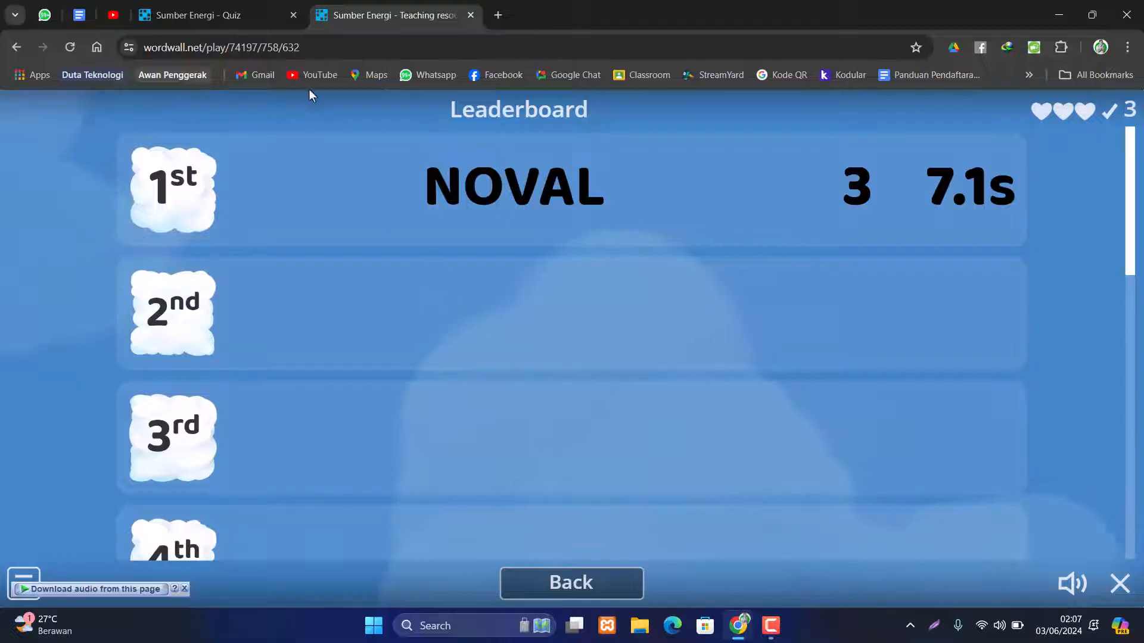
Copy the iframe embed code of the quiz assignment on the activity page and close the assignment dialog.
left_click(216, 16)
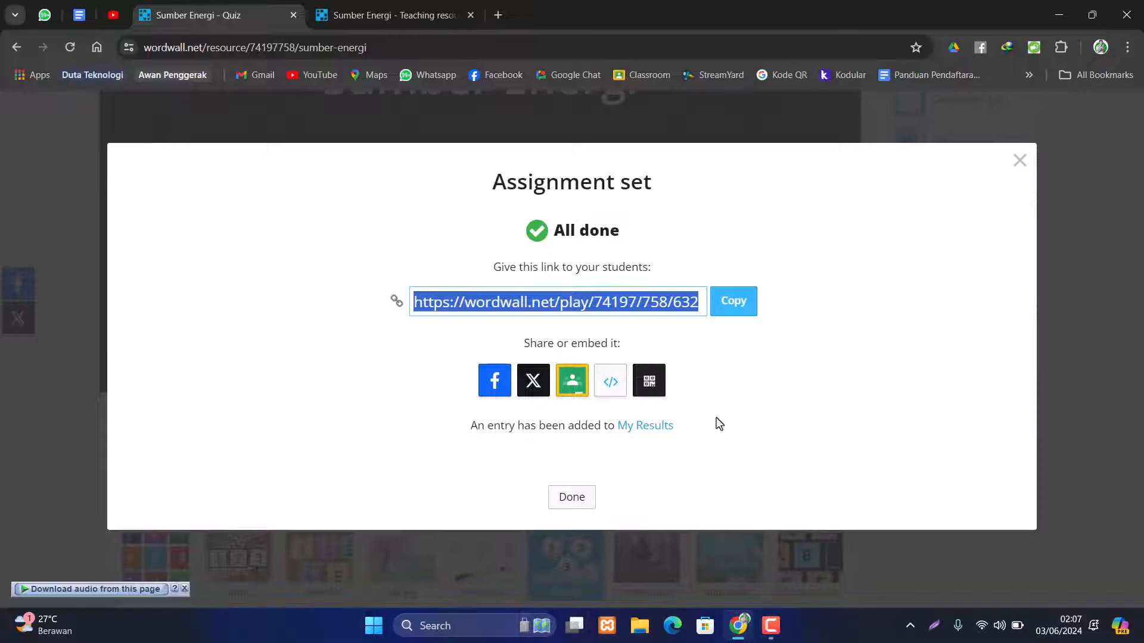
left_click(610, 386)
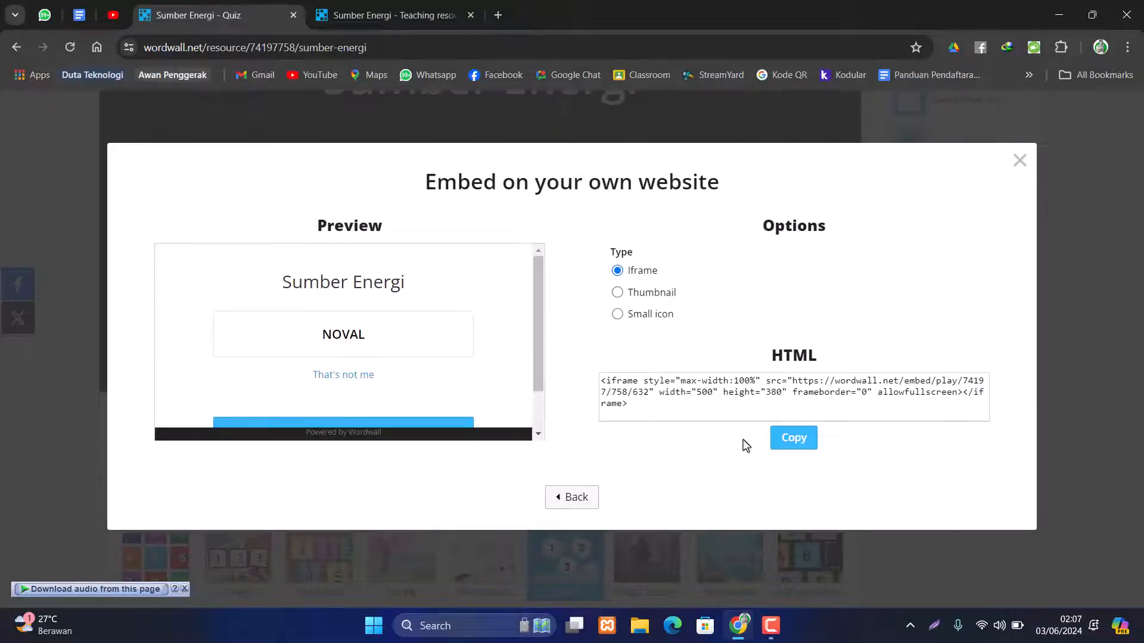
left_click(802, 446)
right_click(654, 393)
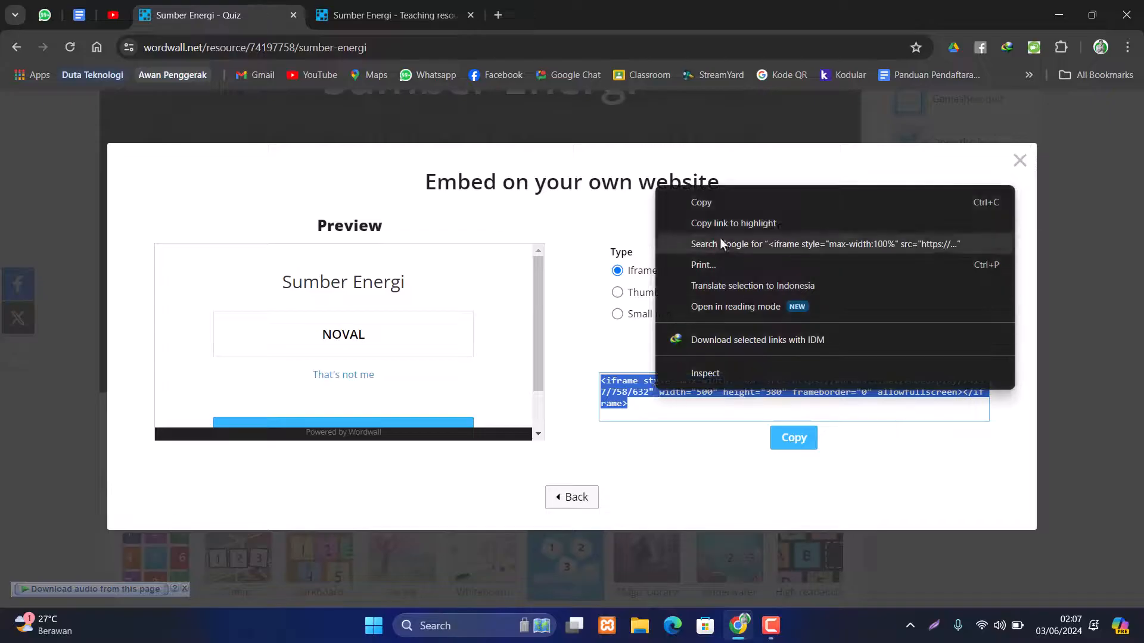
left_click(714, 197)
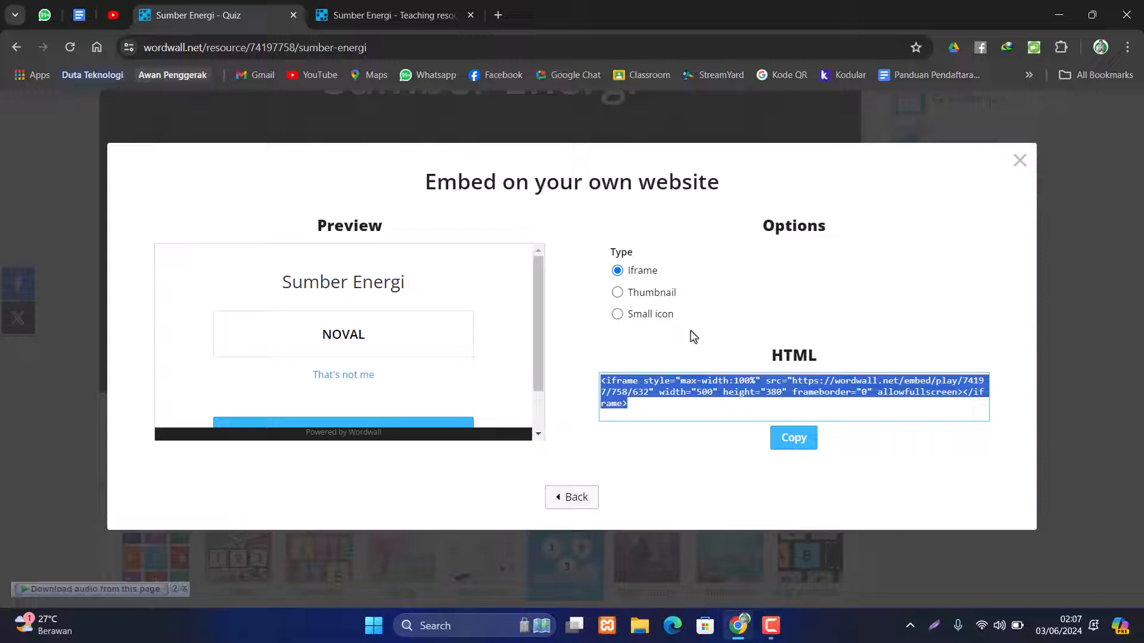
left_click(1020, 161)
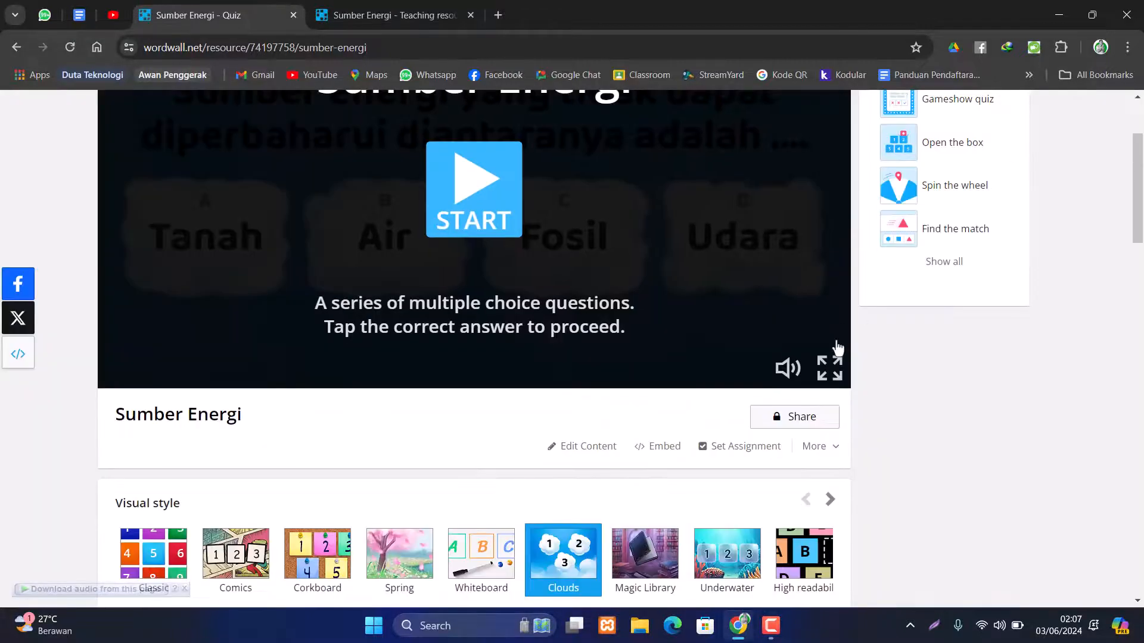
Switch the activity to the Open the box template, start it and open box 1.
scroll(834, 352, "up", 3)
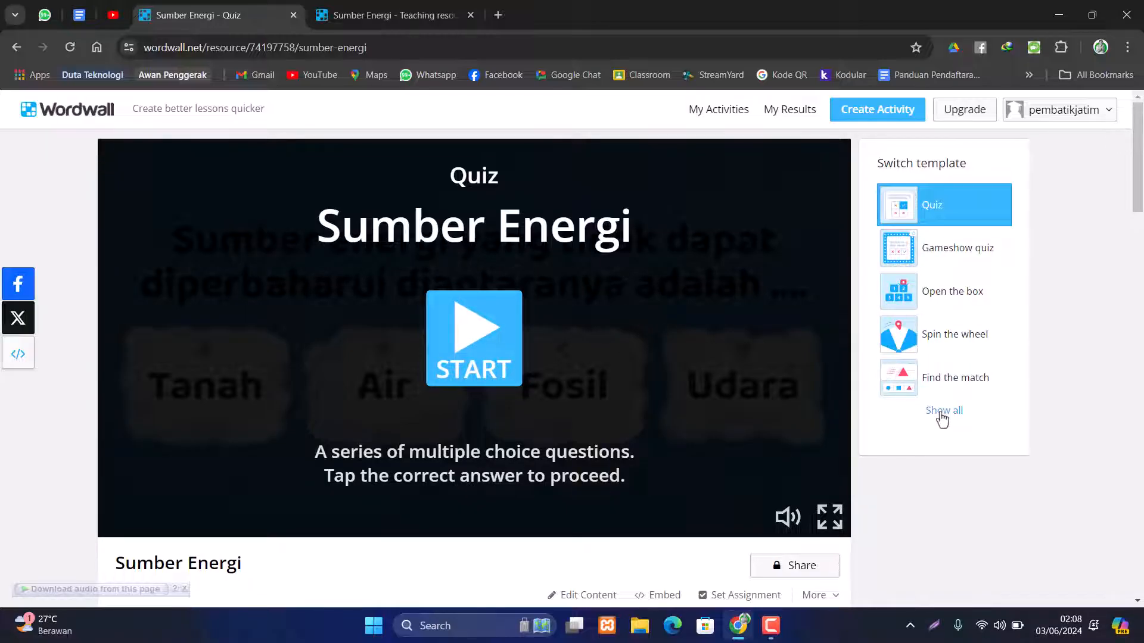
left_click(942, 414)
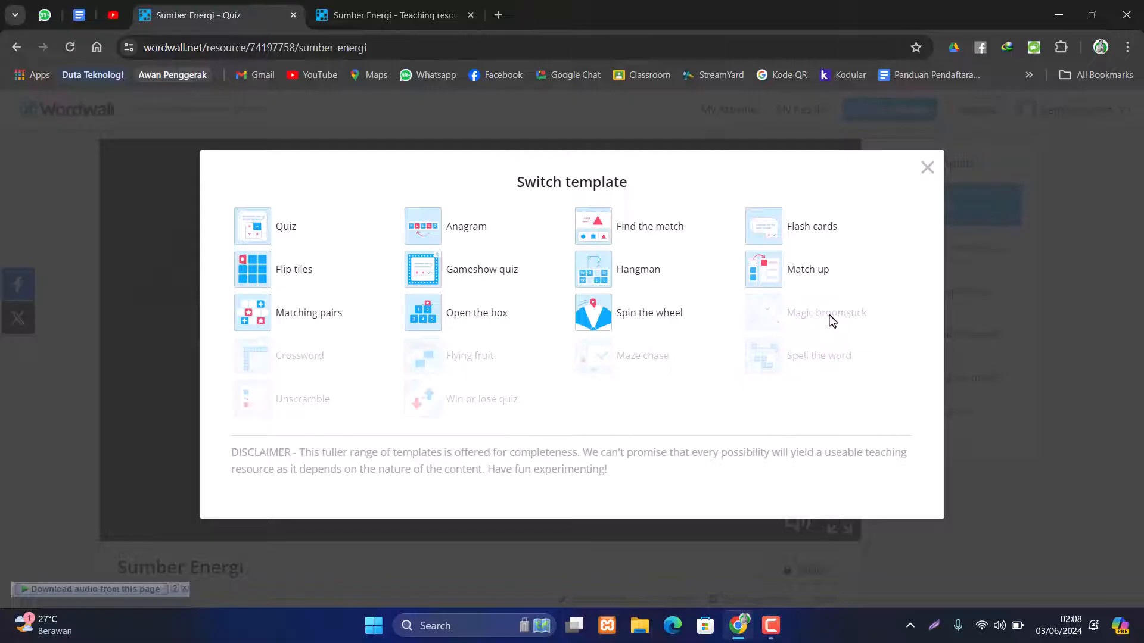
left_click(480, 329)
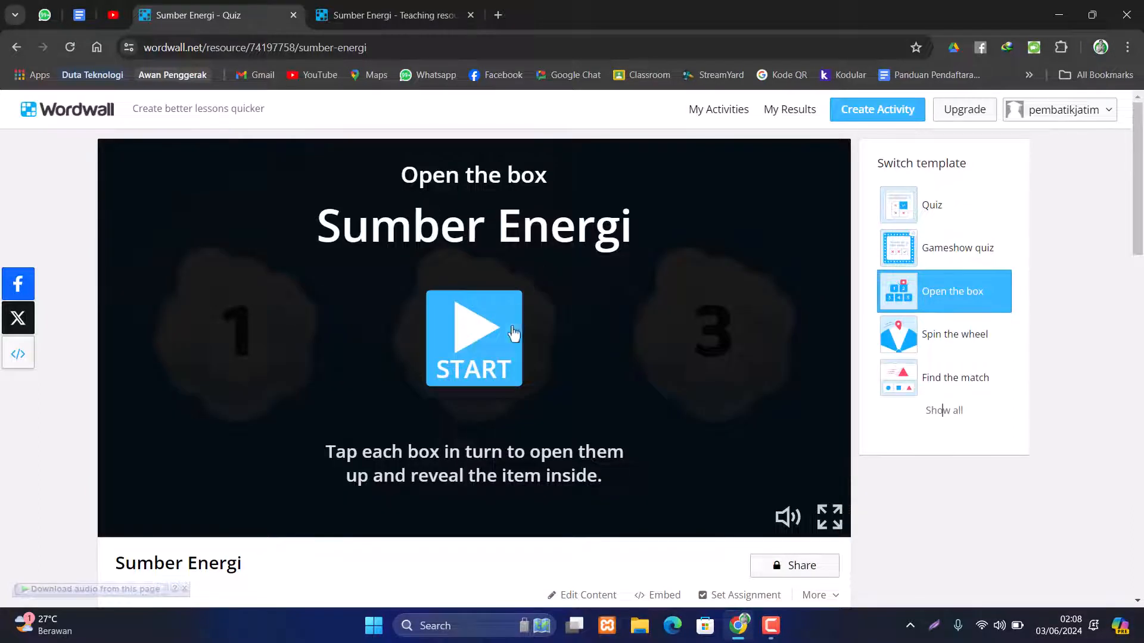
left_click(511, 335)
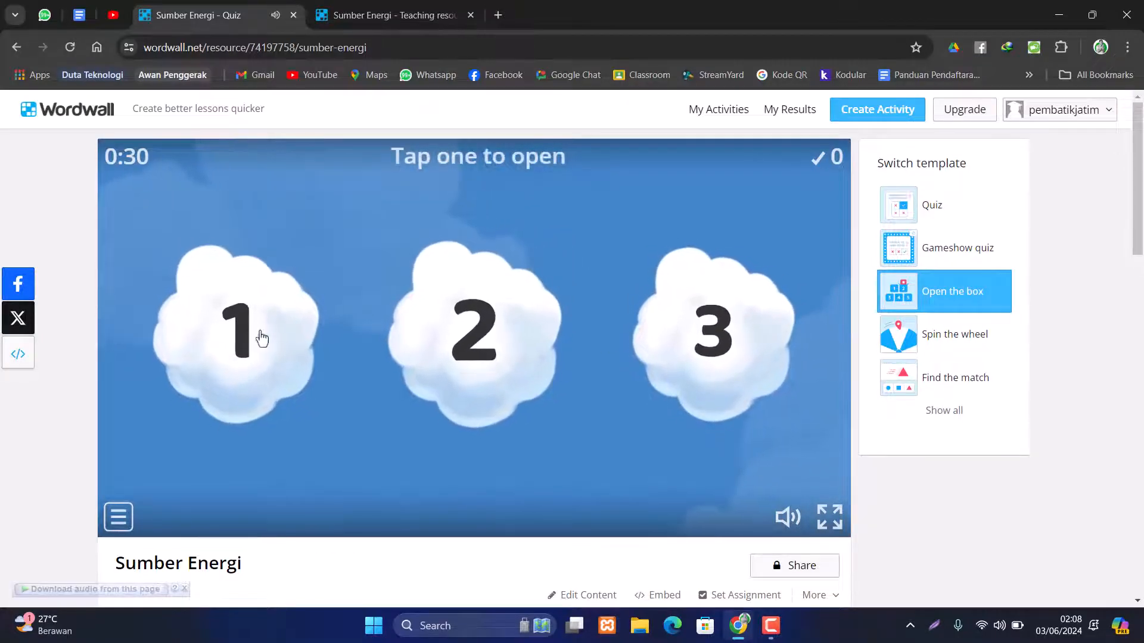
left_click(256, 333)
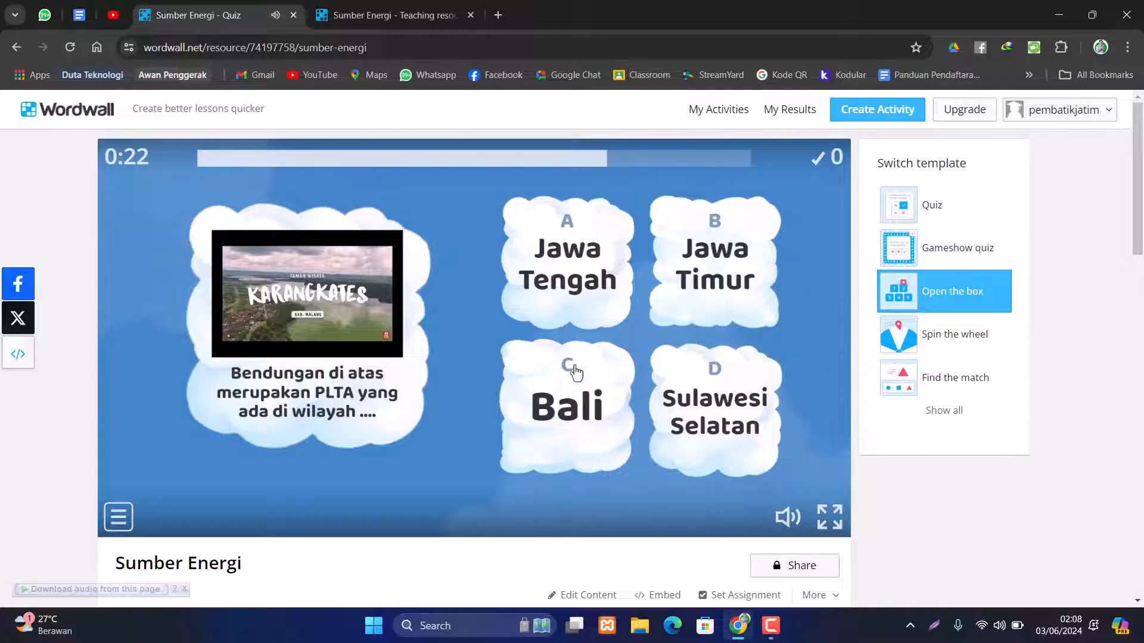
scroll(473, 408, "down", 1)
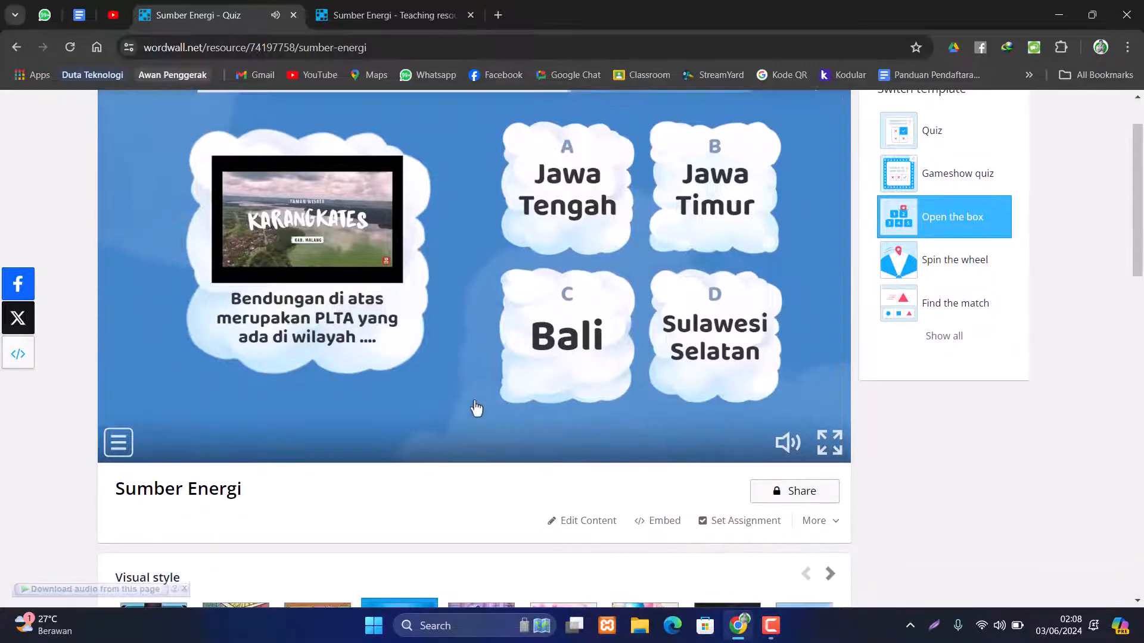
scroll(475, 409, "down", 1)
scroll(475, 364, "up", 2)
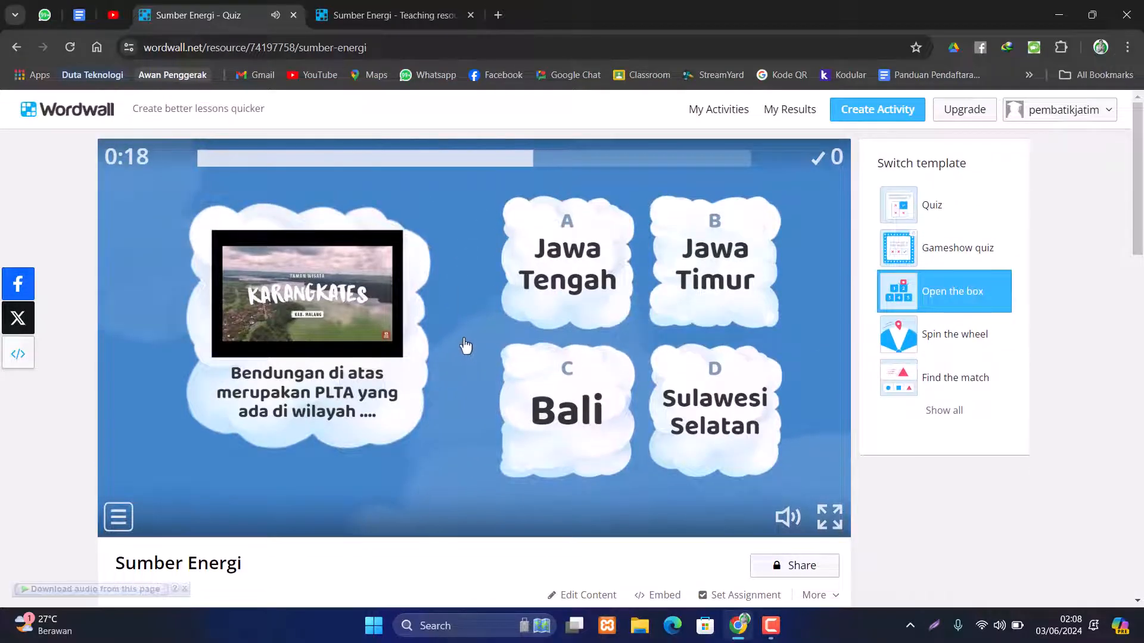
Set the Open the box activity as an assignment with Enter name registration and no deadline, and copy its iframe embed code.
left_click(736, 595)
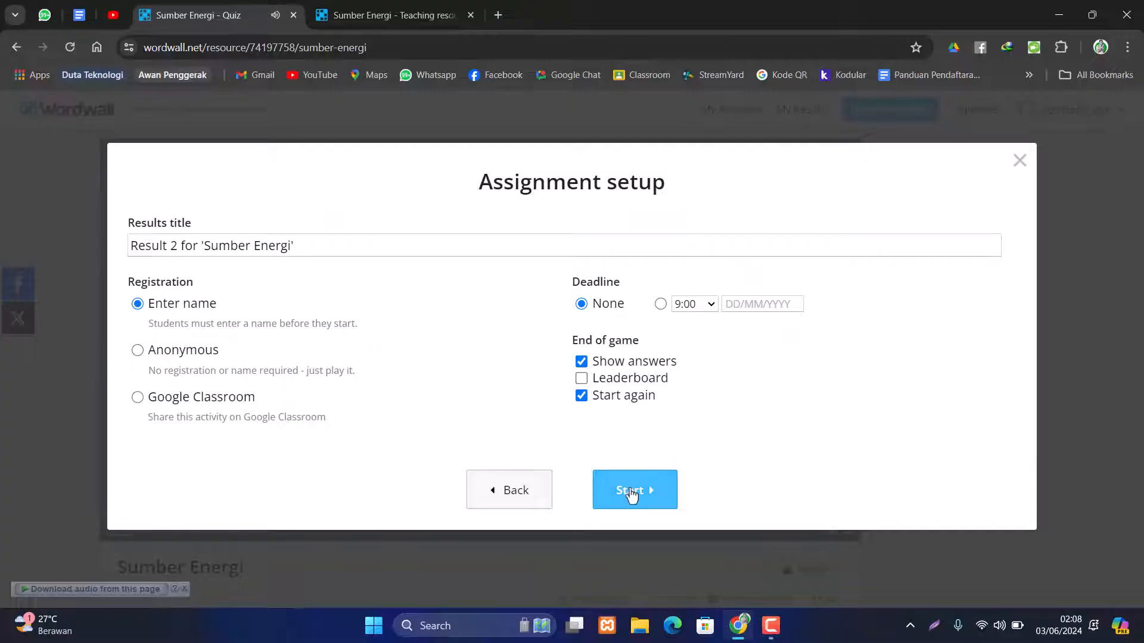
left_click(633, 489)
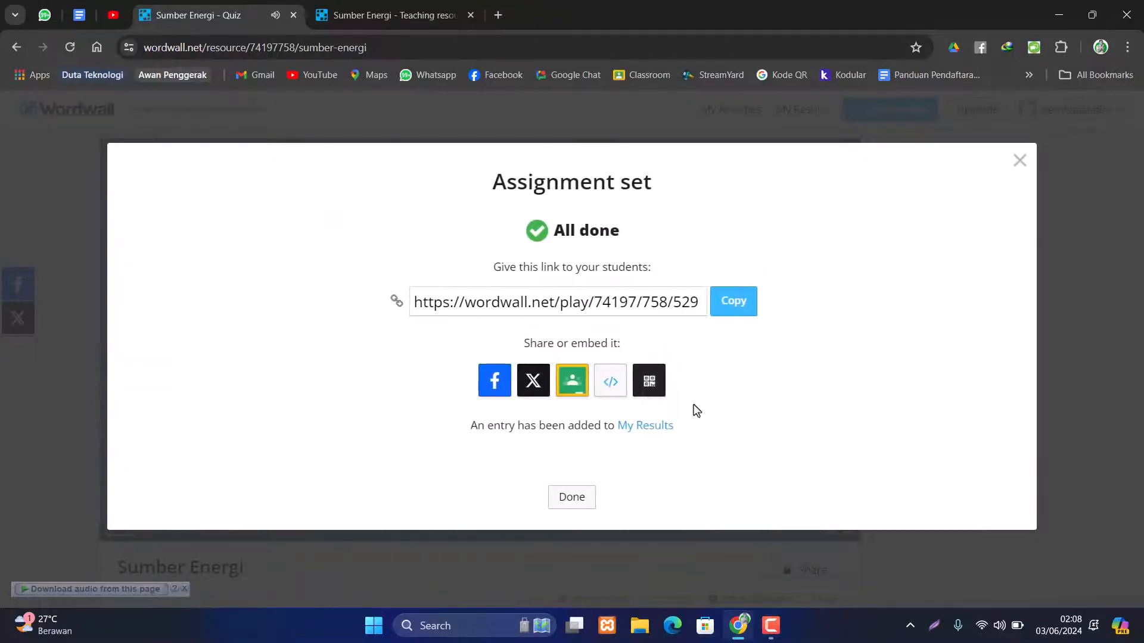
left_click(611, 381)
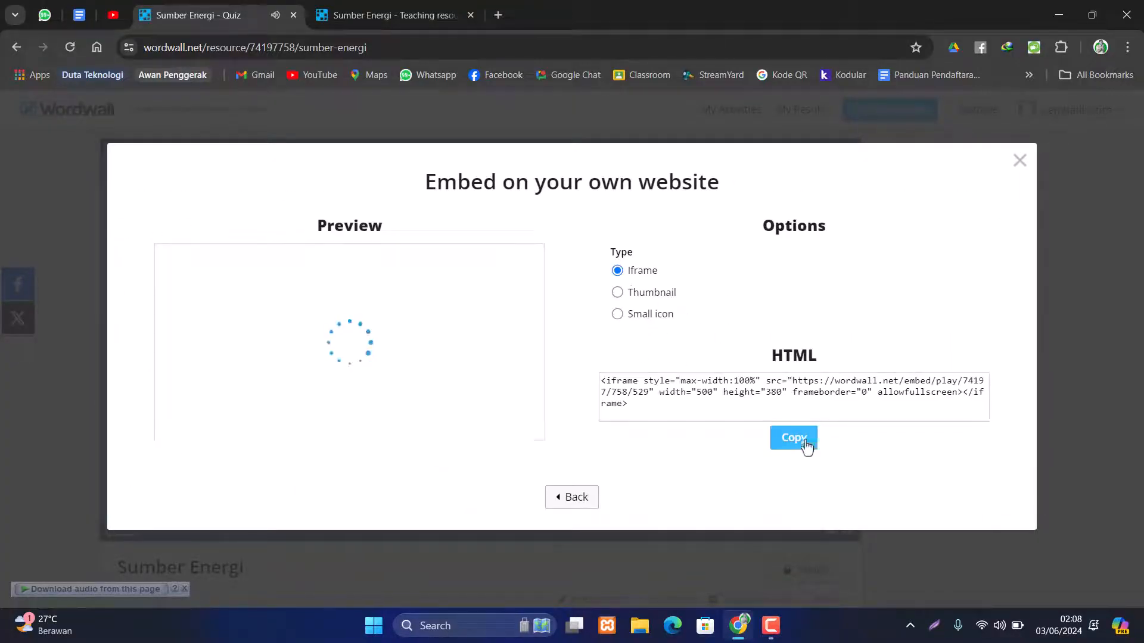
left_click(793, 439)
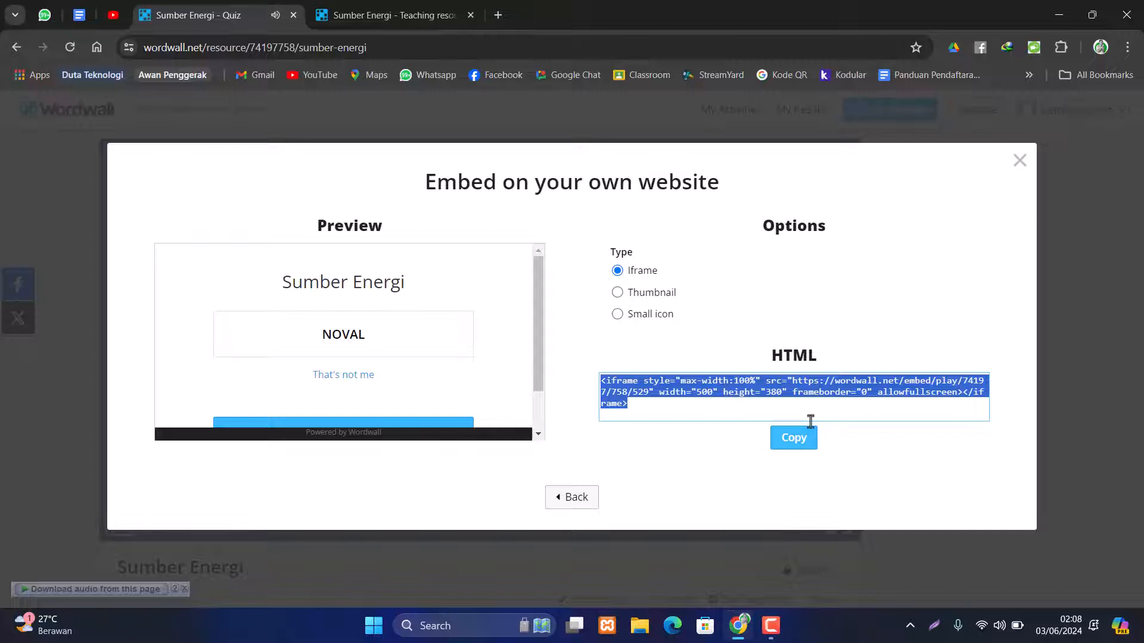
right_click(788, 395)
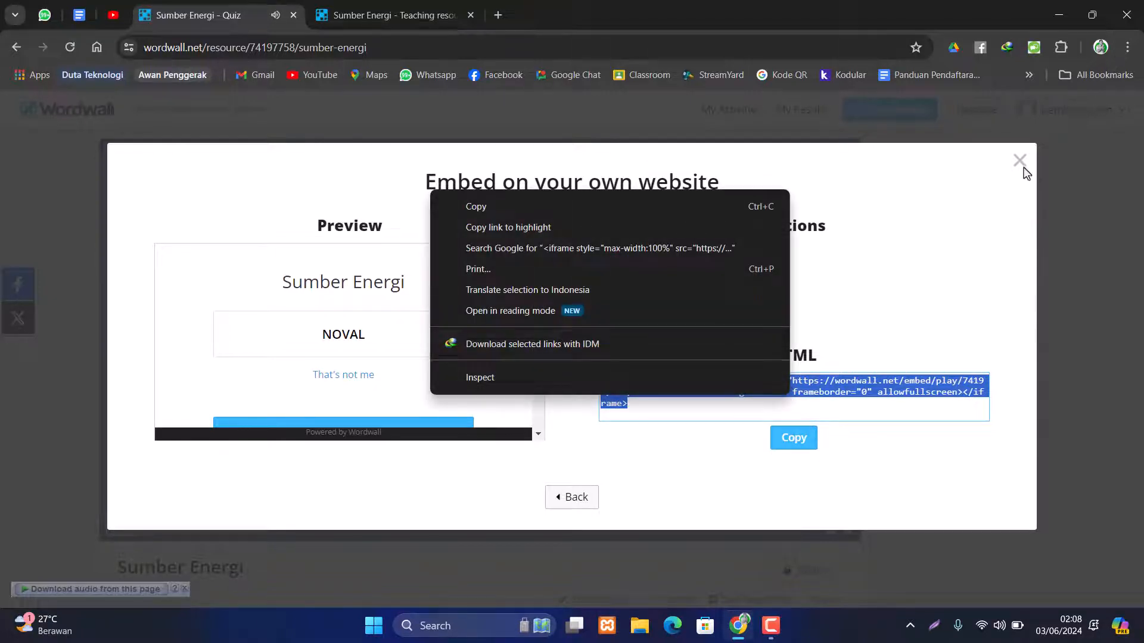
left_click(940, 289)
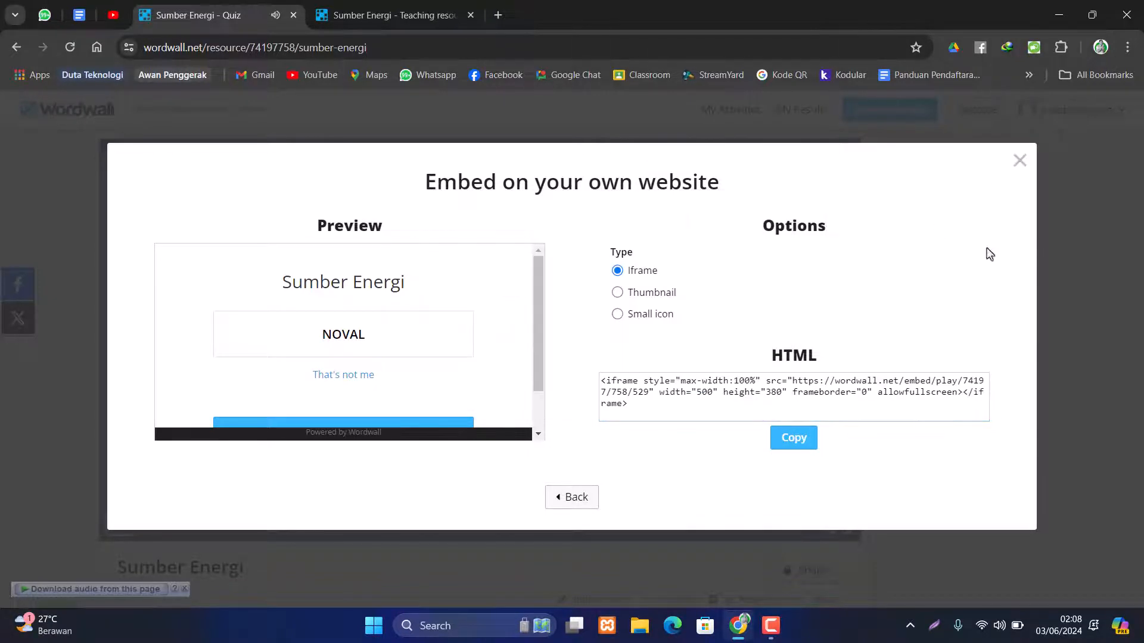
left_click(1020, 161)
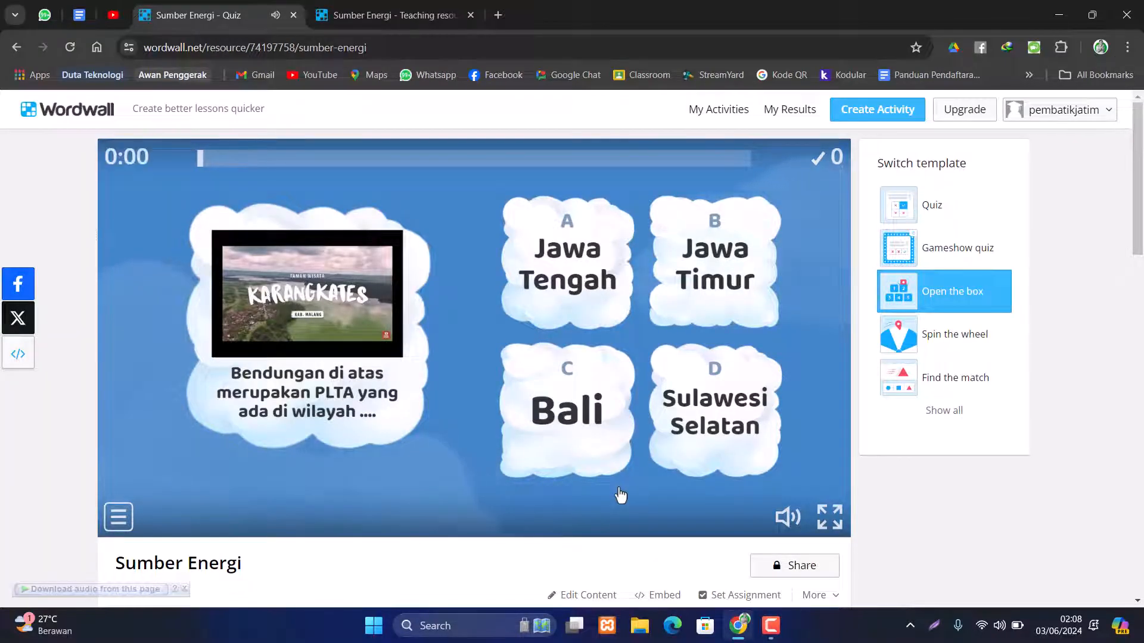
Examine the visual styles, game options and leaderboard section of the Open the box version.
scroll(409, 534, "down", 7)
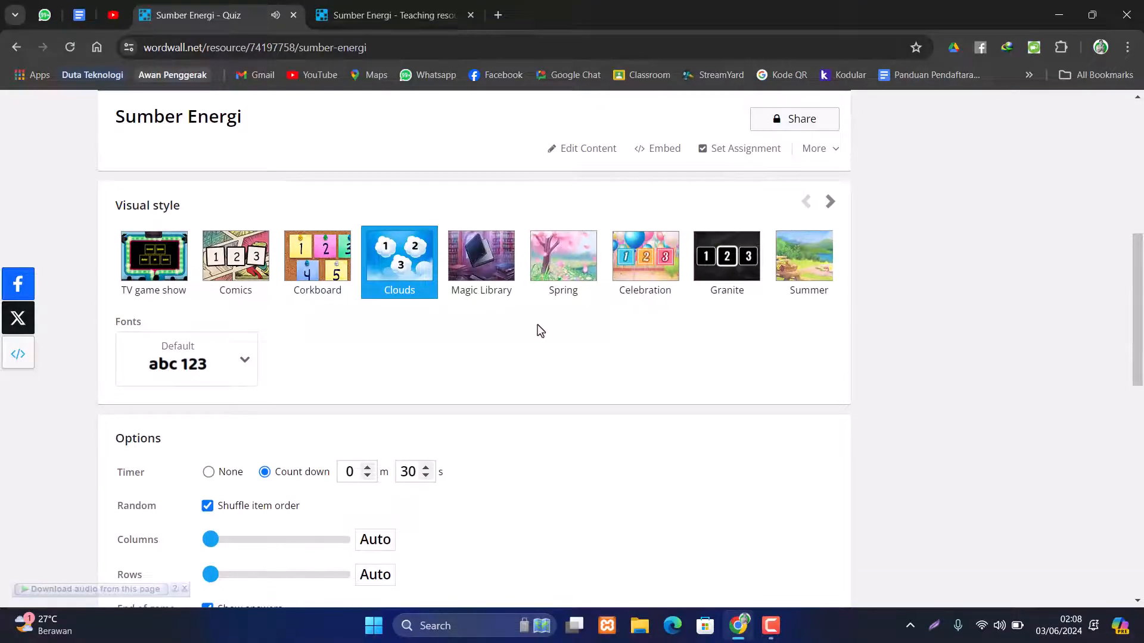
scroll(524, 357, "up", 1)
scroll(507, 387, "down", 4)
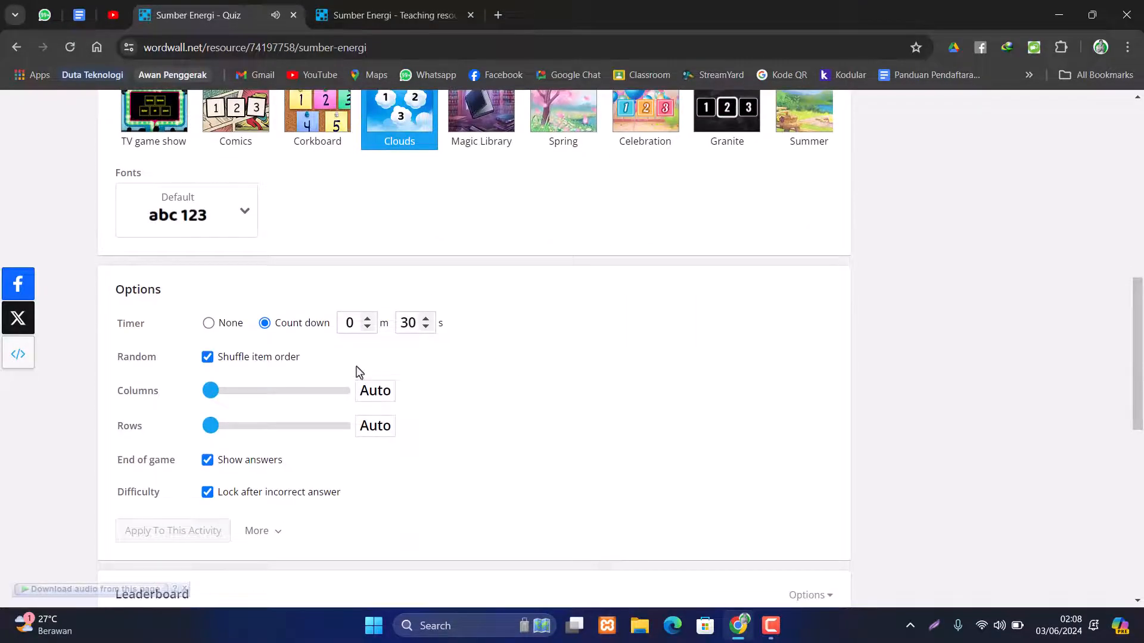
left_click_drag(110, 297, 422, 490)
left_click(421, 490)
scroll(467, 462, "up", 5)
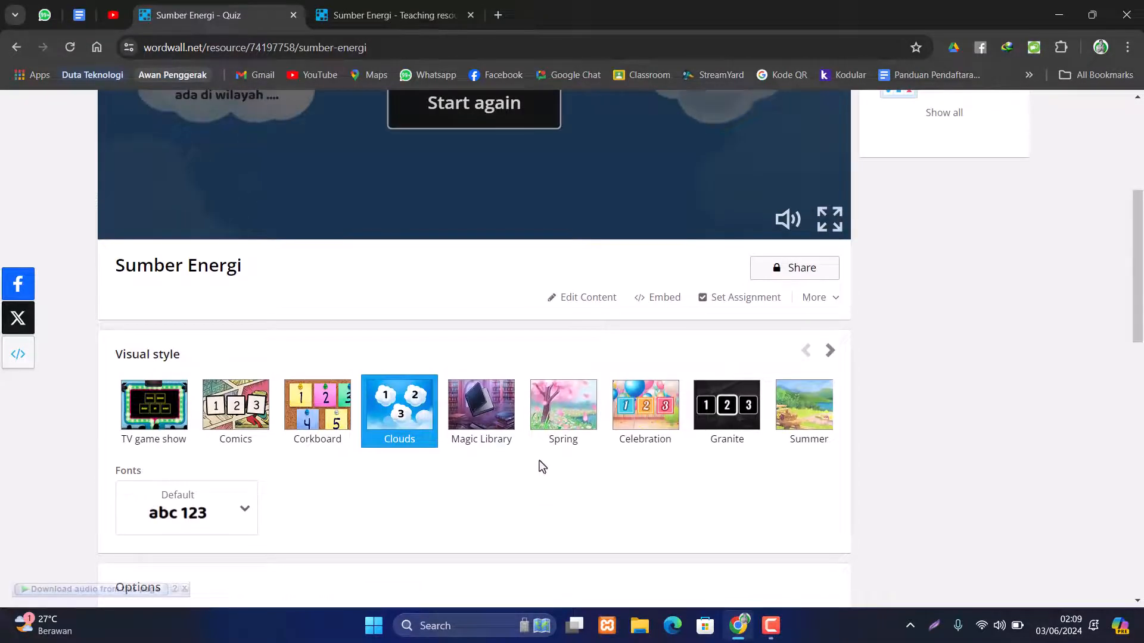
scroll(542, 467, "up", 5)
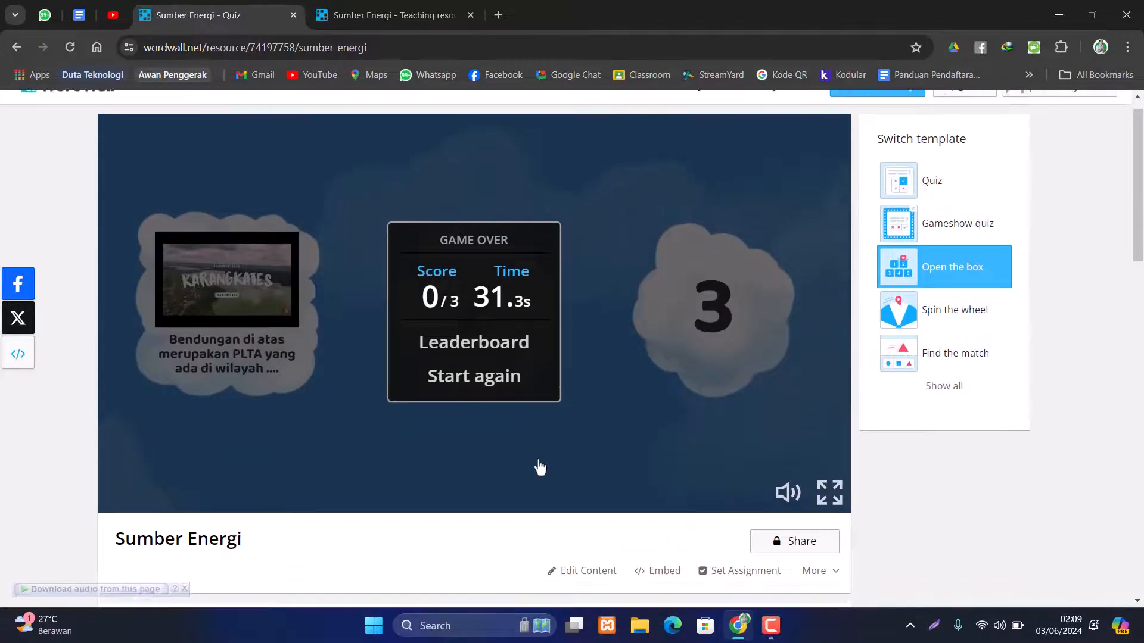
scroll(538, 467, "down", 14)
scroll(513, 447, "down", 6)
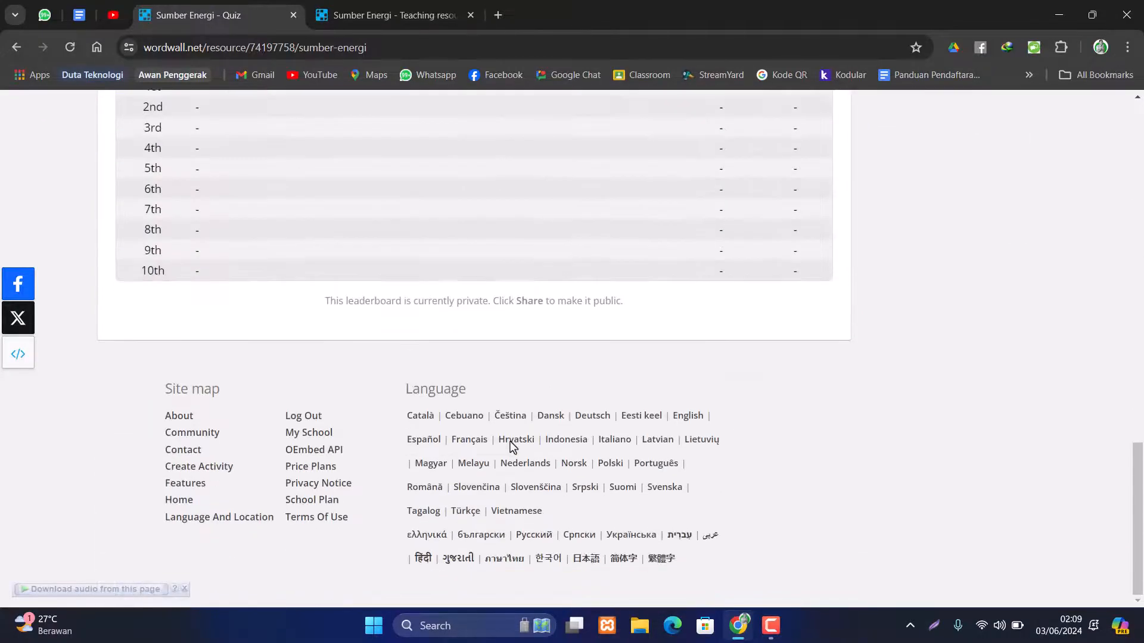
scroll(511, 448, "up", 15)
scroll(511, 471, "up", 3)
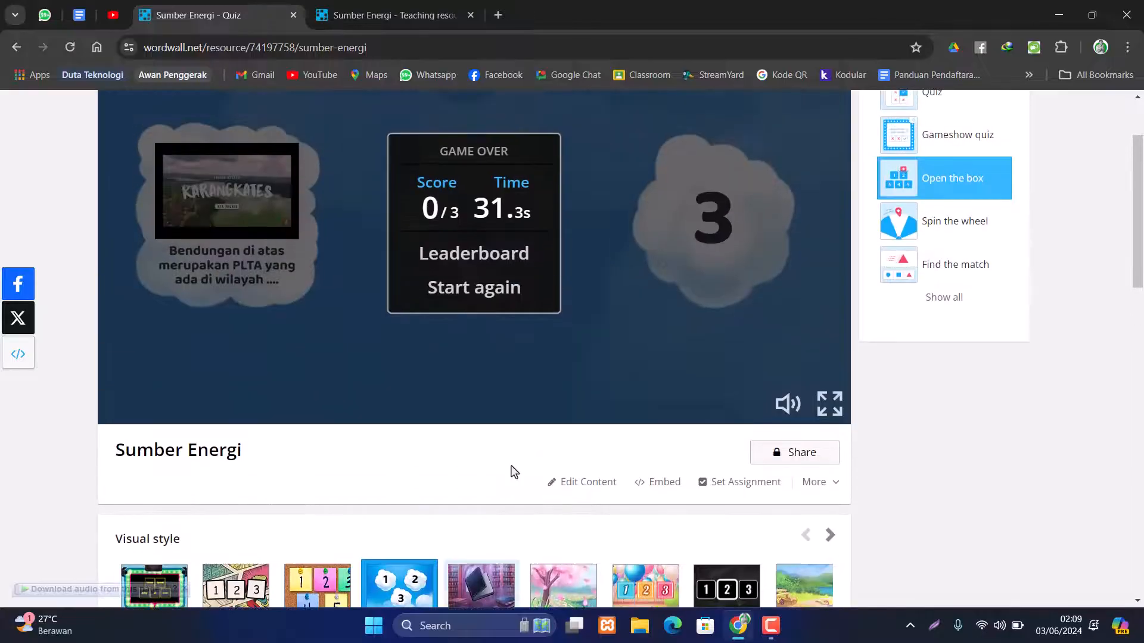
scroll(503, 498, "up", 2)
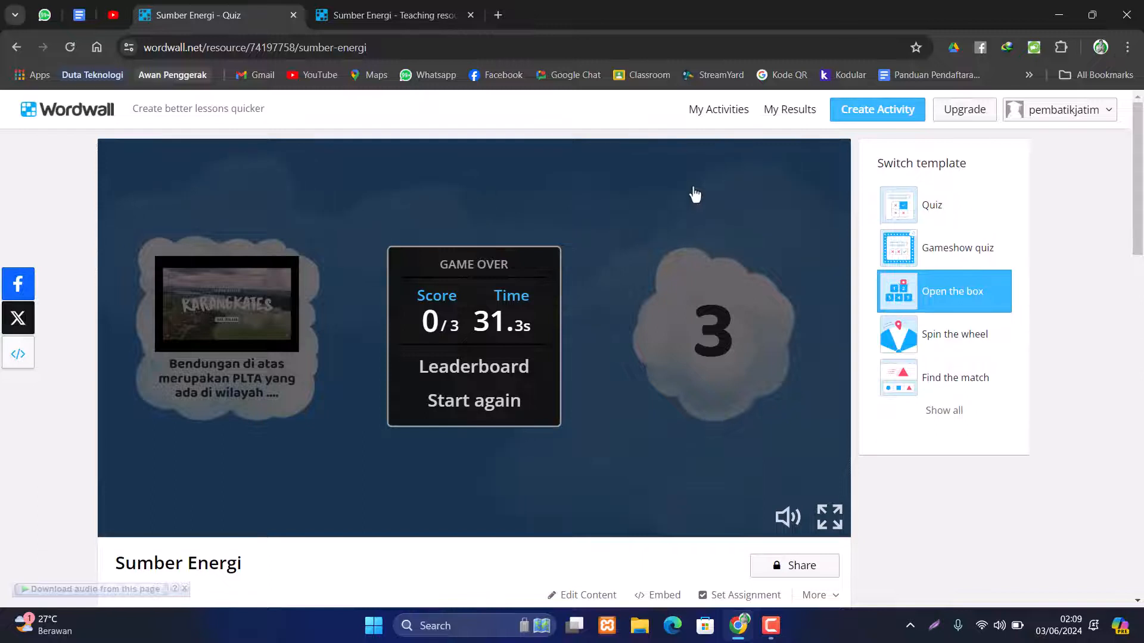
Open Result 1 for 'Sumber Energi' in My Results and review the summary, leaderboard and results by student.
left_click(785, 119)
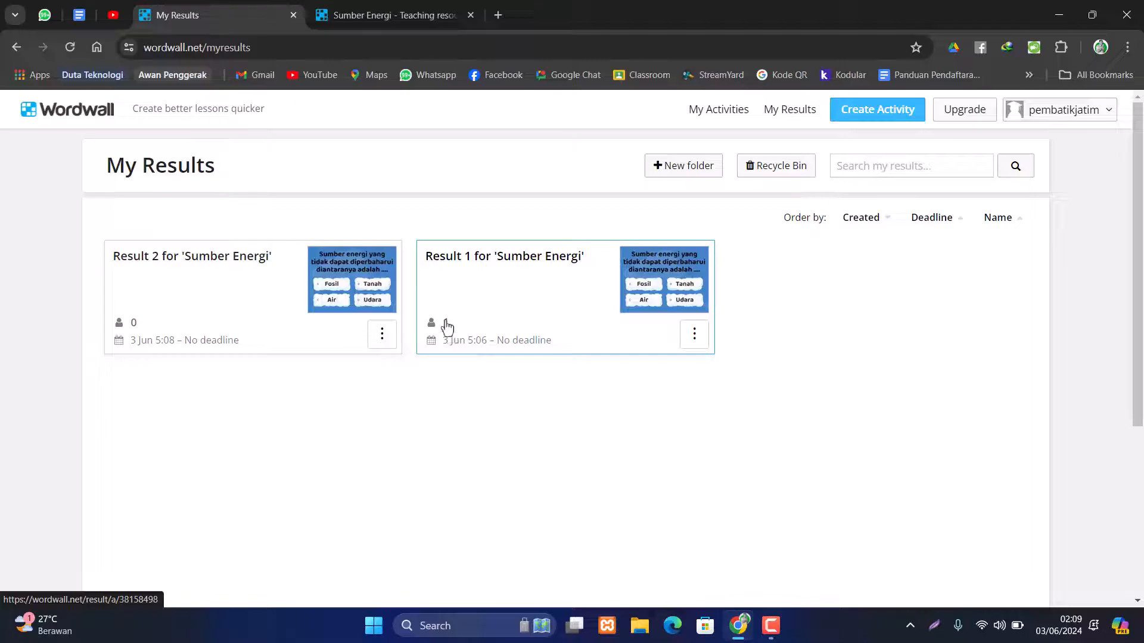
left_click(533, 305)
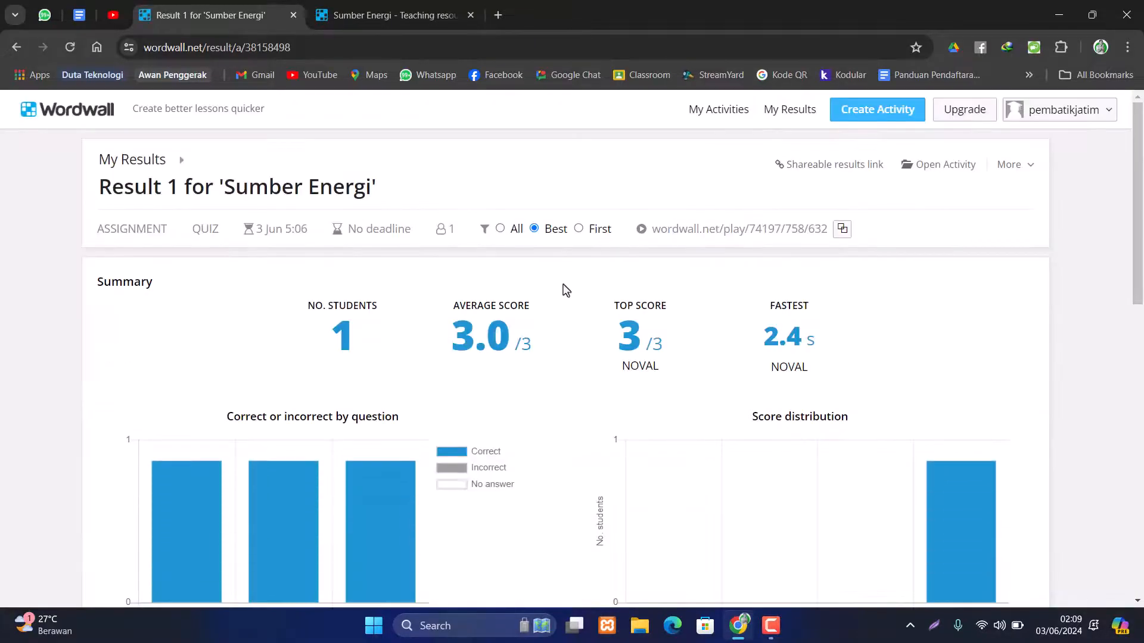
scroll(565, 292, "down", 3)
scroll(565, 293, "down", 5)
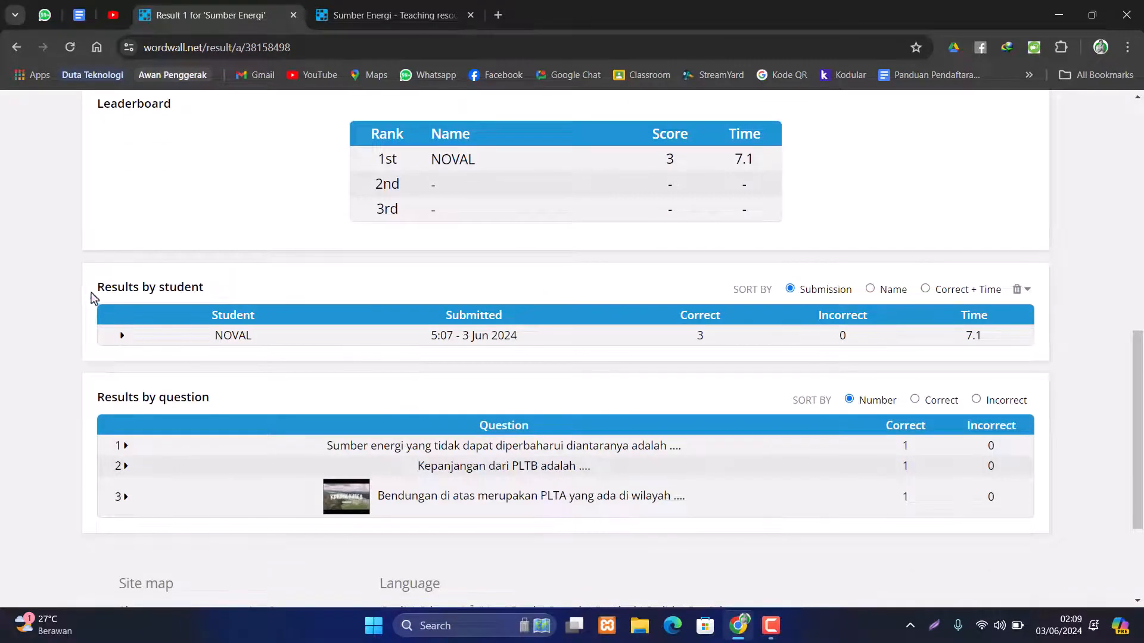
left_click_drag(93, 292, 216, 301)
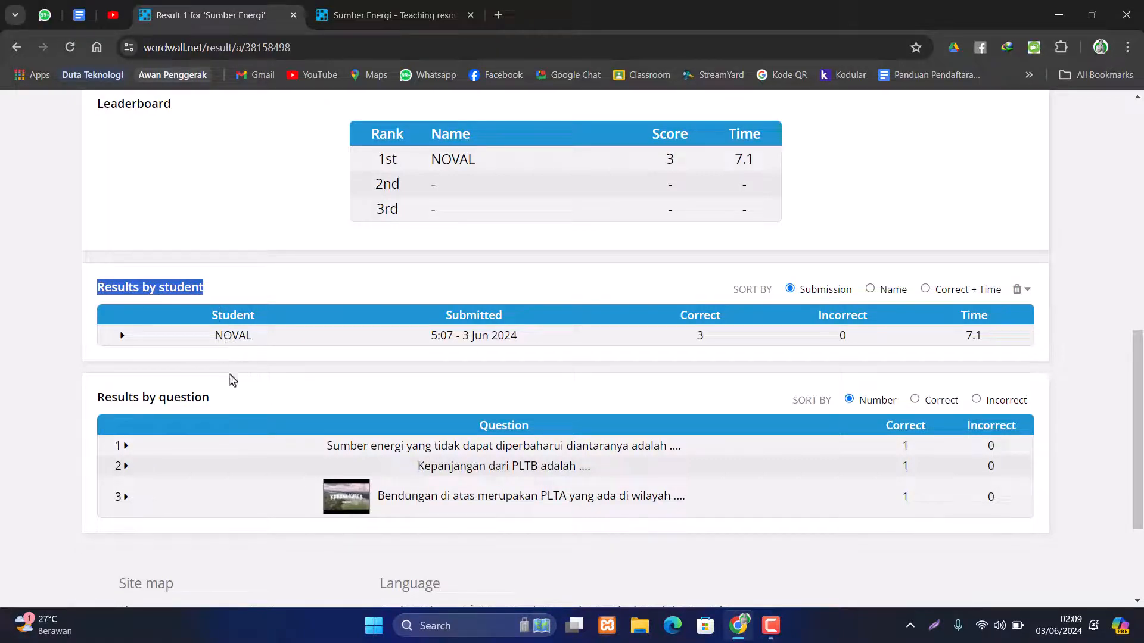
Review the results by student and the results by question for 'Sumber Energi'.
scroll(327, 438, "down", 3)
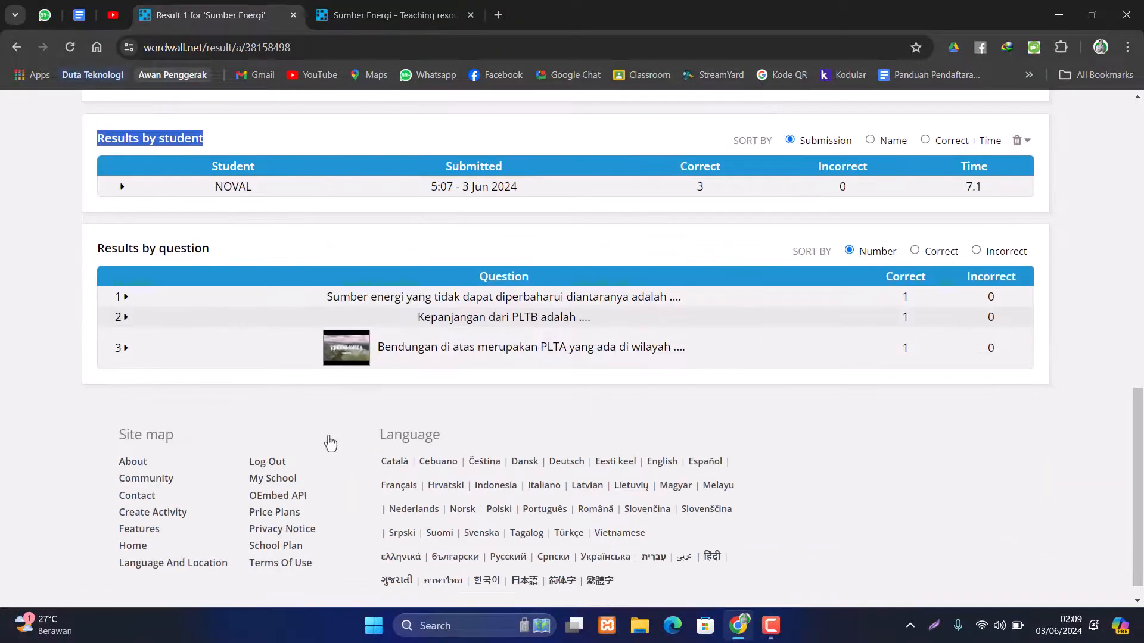
scroll(328, 441, "up", 3)
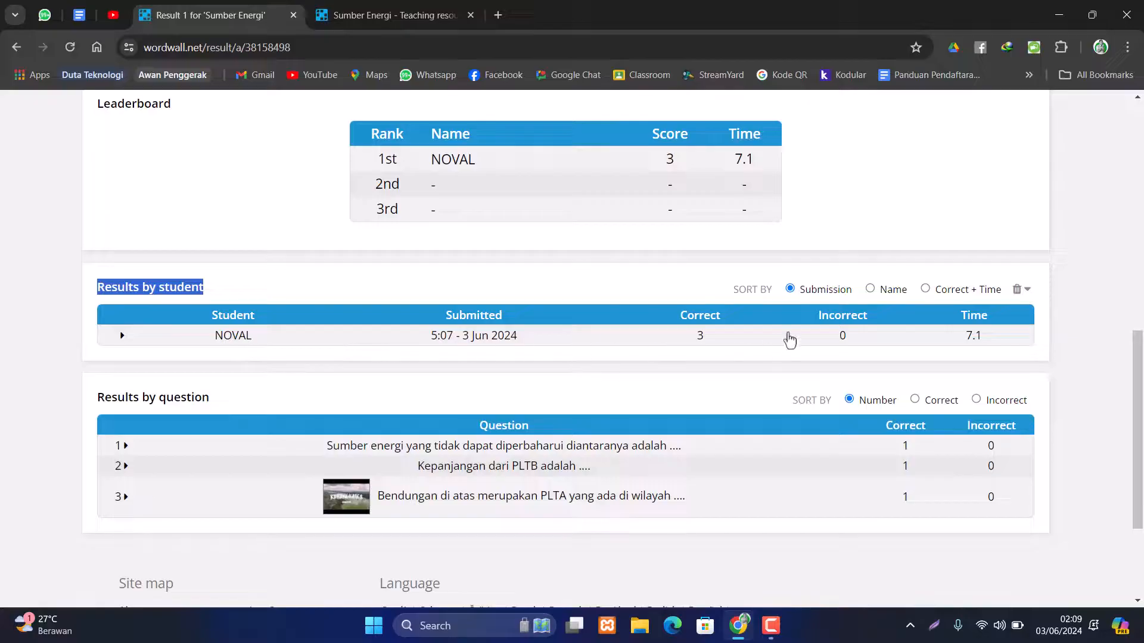
scroll(833, 339, "down", 2)
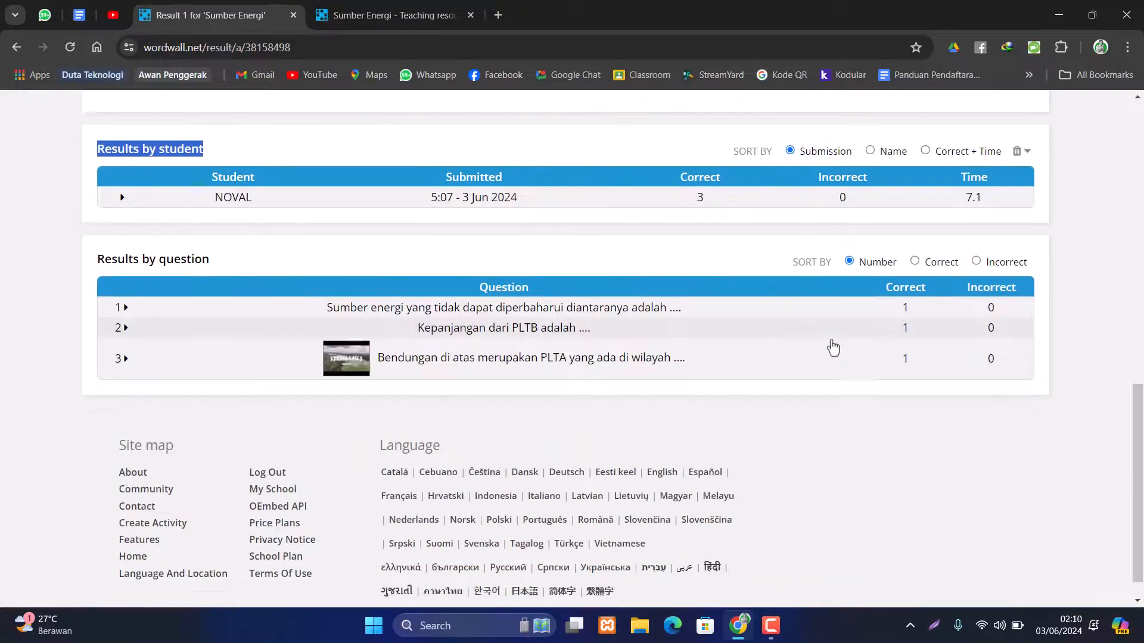
scroll(833, 348, "up", 10)
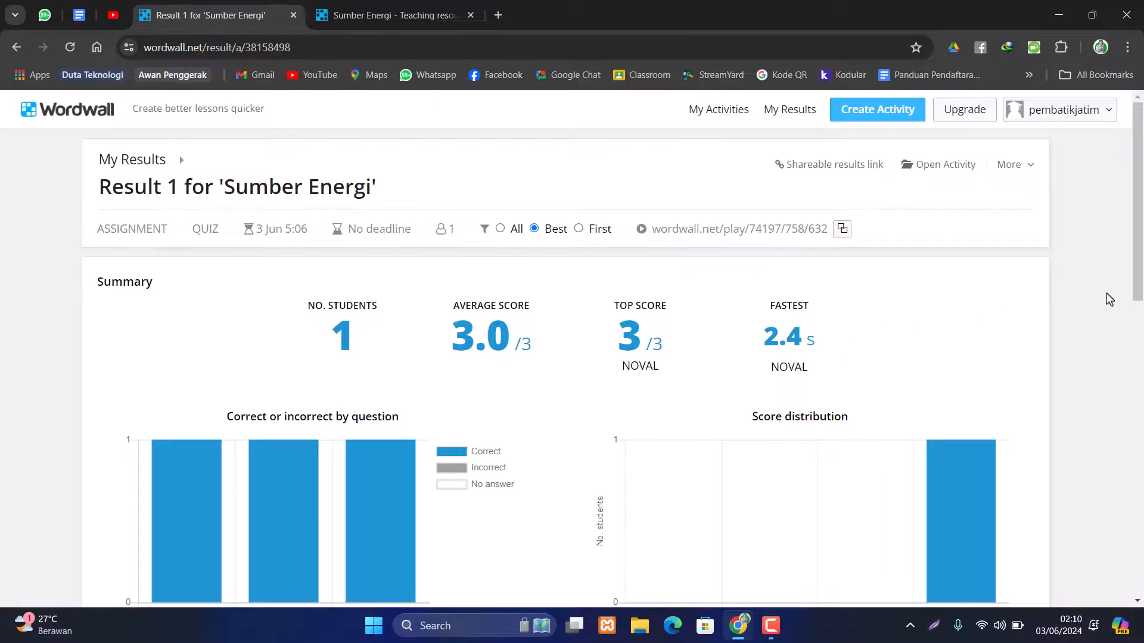
View the export format options for Result 1 for 'Sumber Energi', and close them without exporting.
left_click(1026, 168)
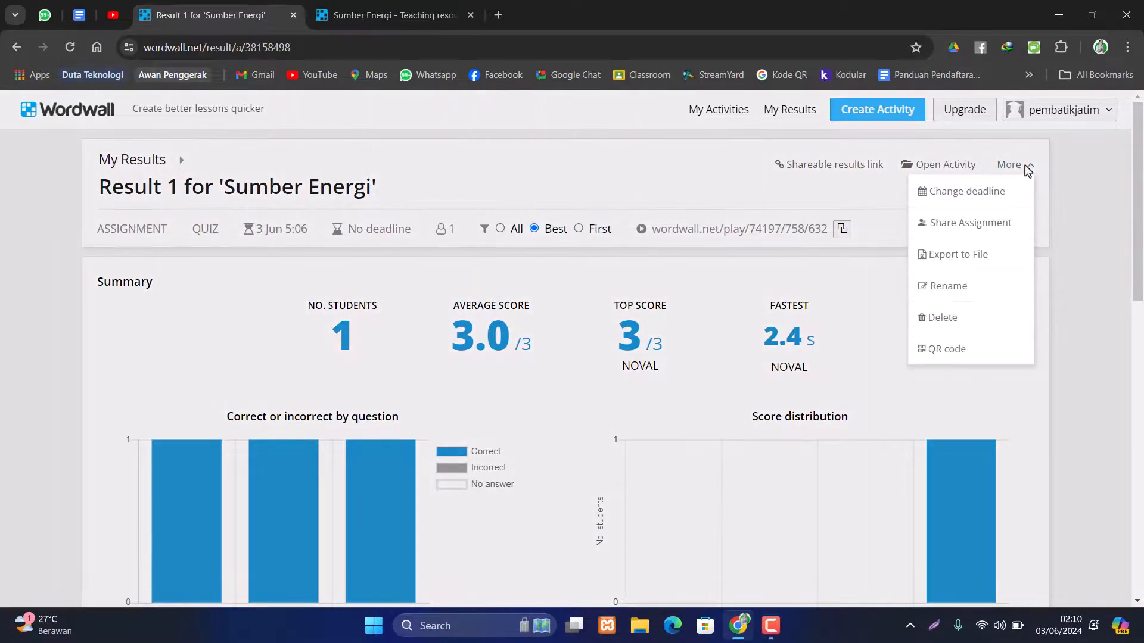
left_click(956, 255)
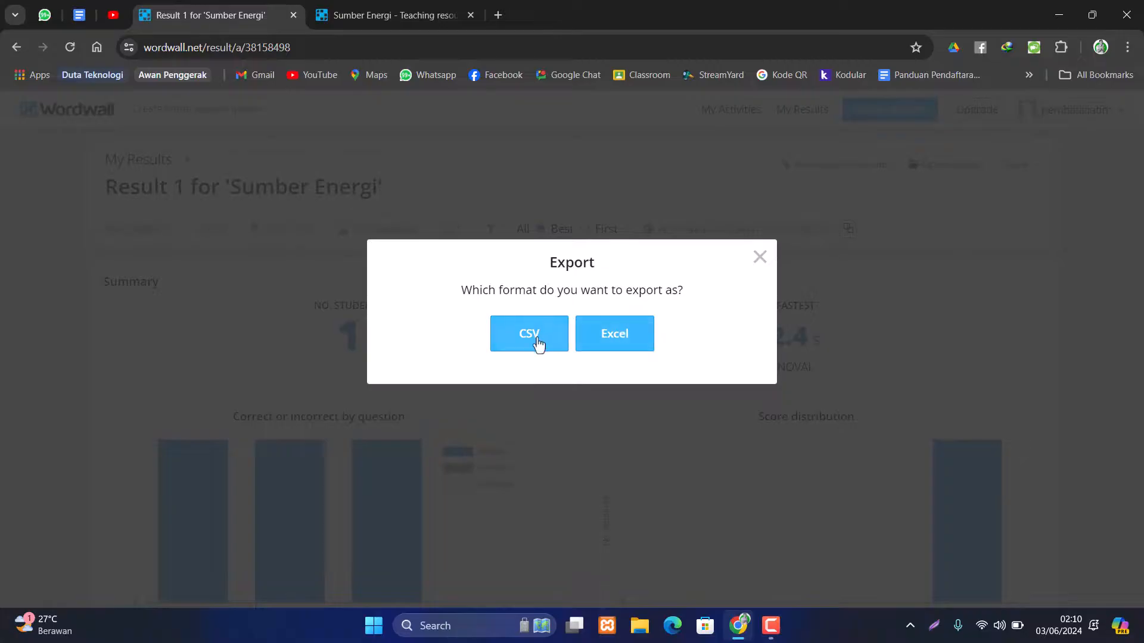
left_click(759, 258)
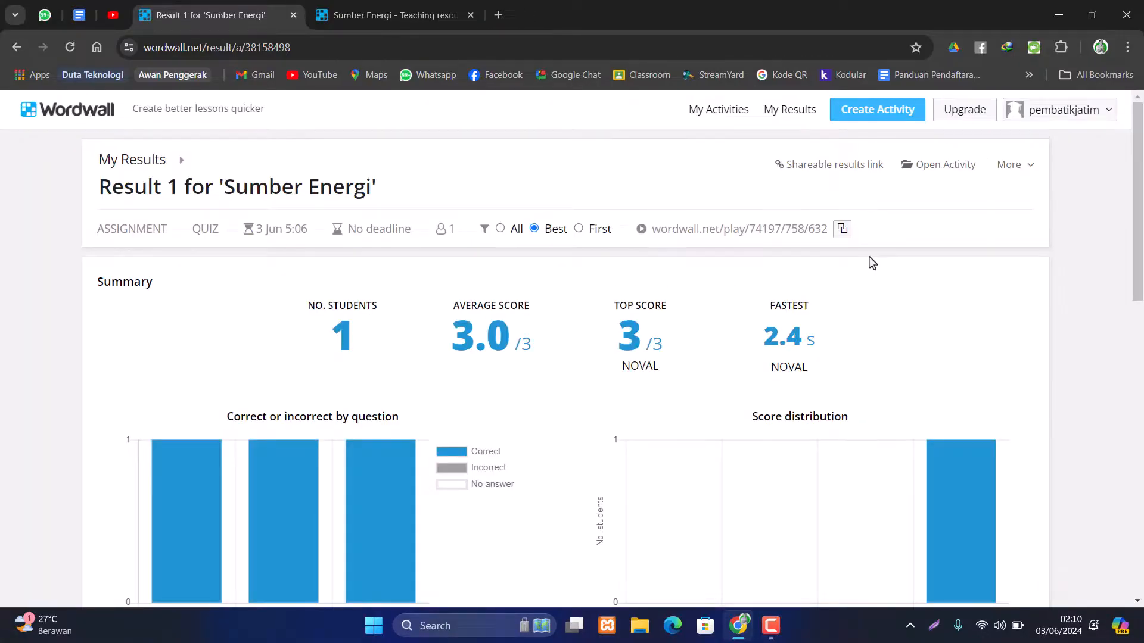